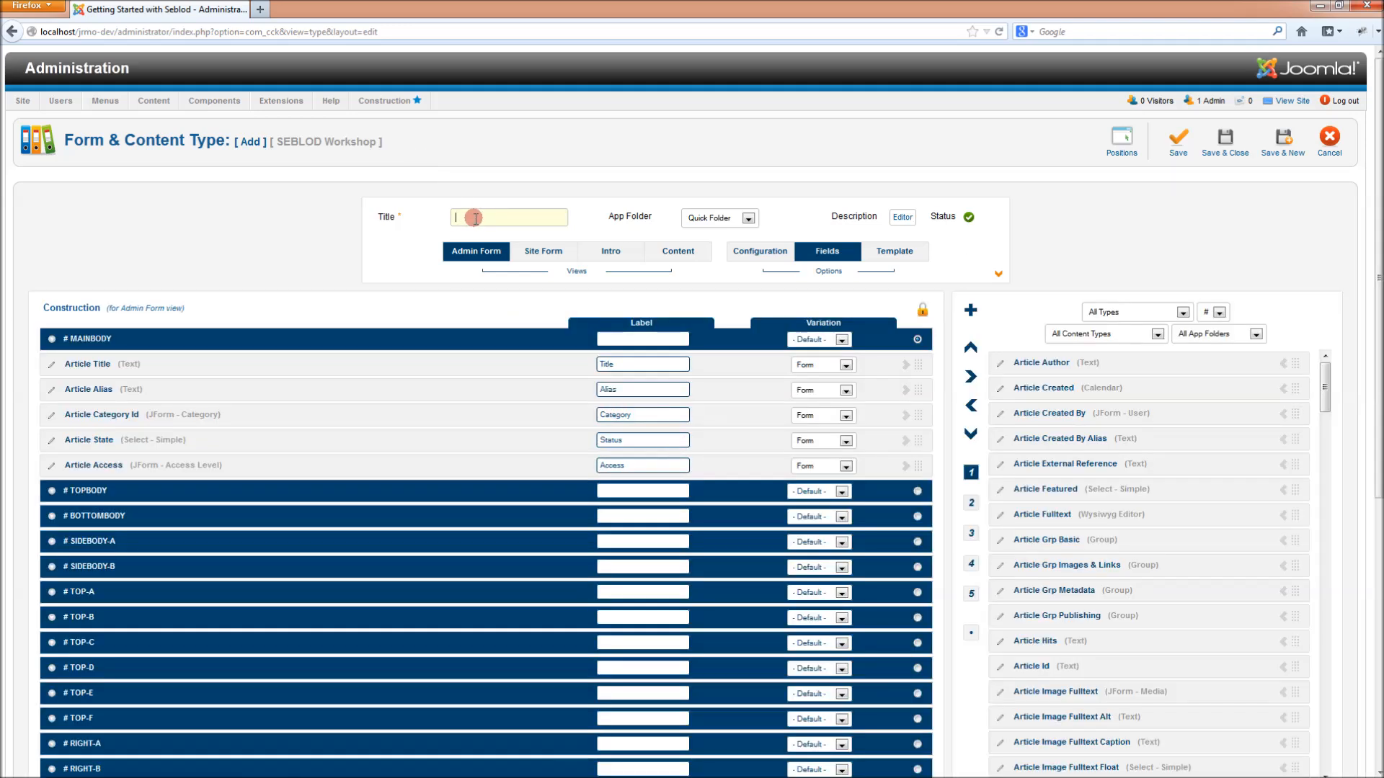
# - Title the content type Author and preset Article Category Id to the Author category (ID 15)
pyautogui.write('Aut')
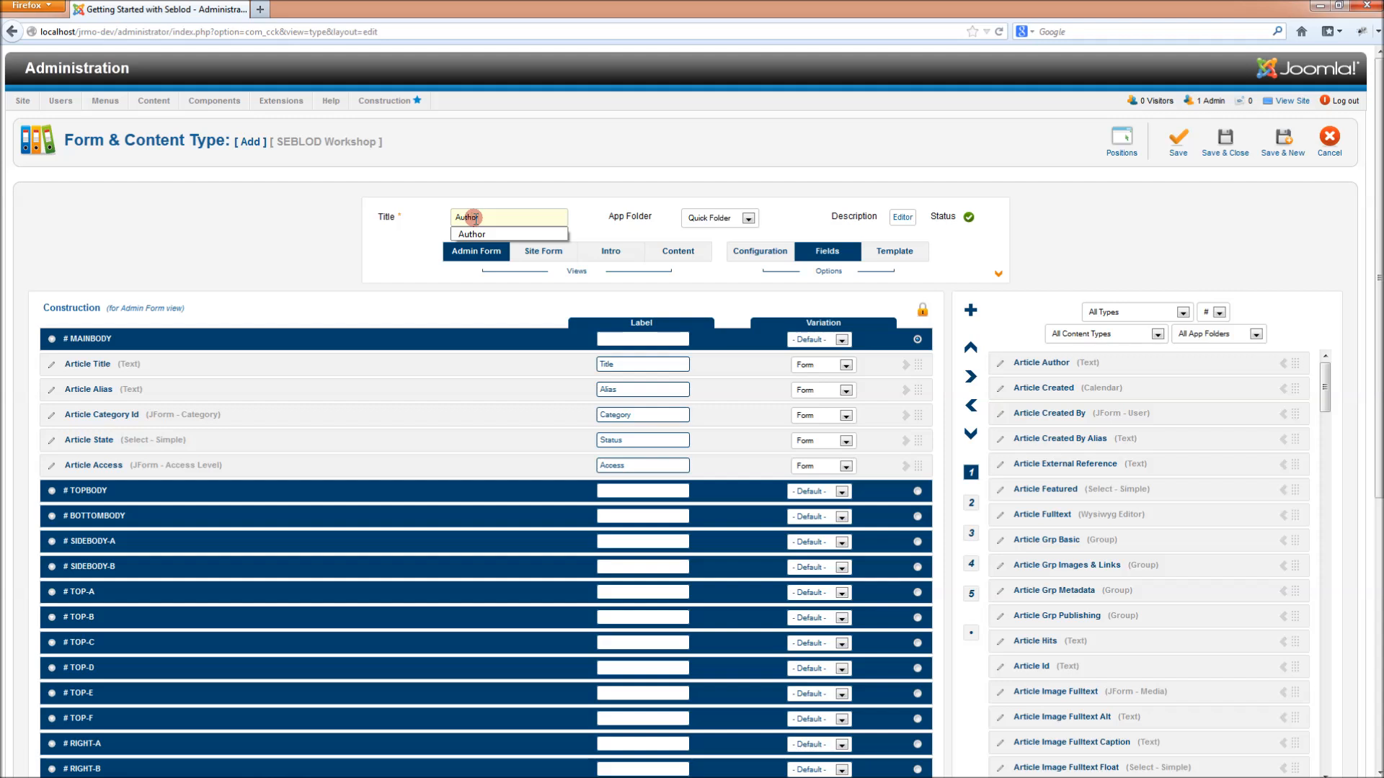
pyautogui.write('hor')
pyautogui.click(466, 234)
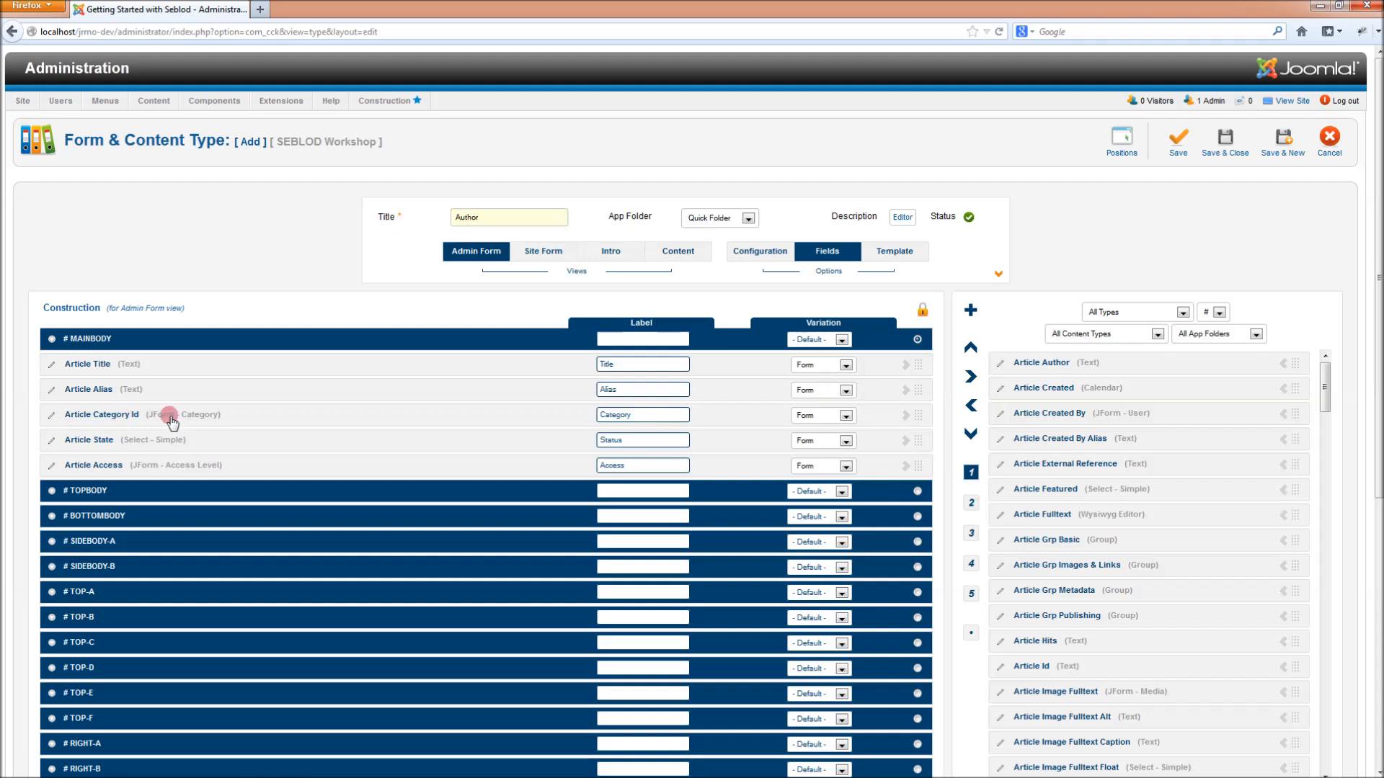
pyautogui.click(971, 505)
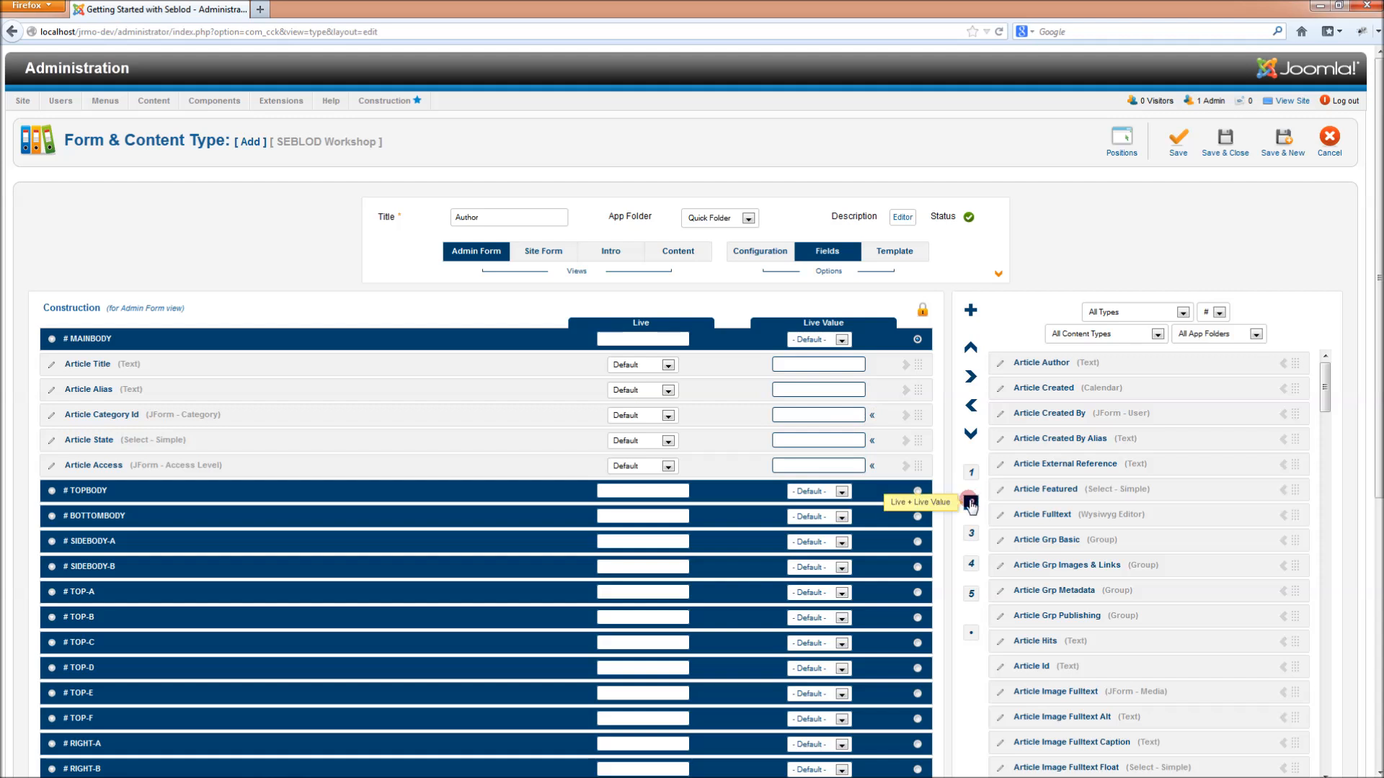
pyautogui.click(872, 415)
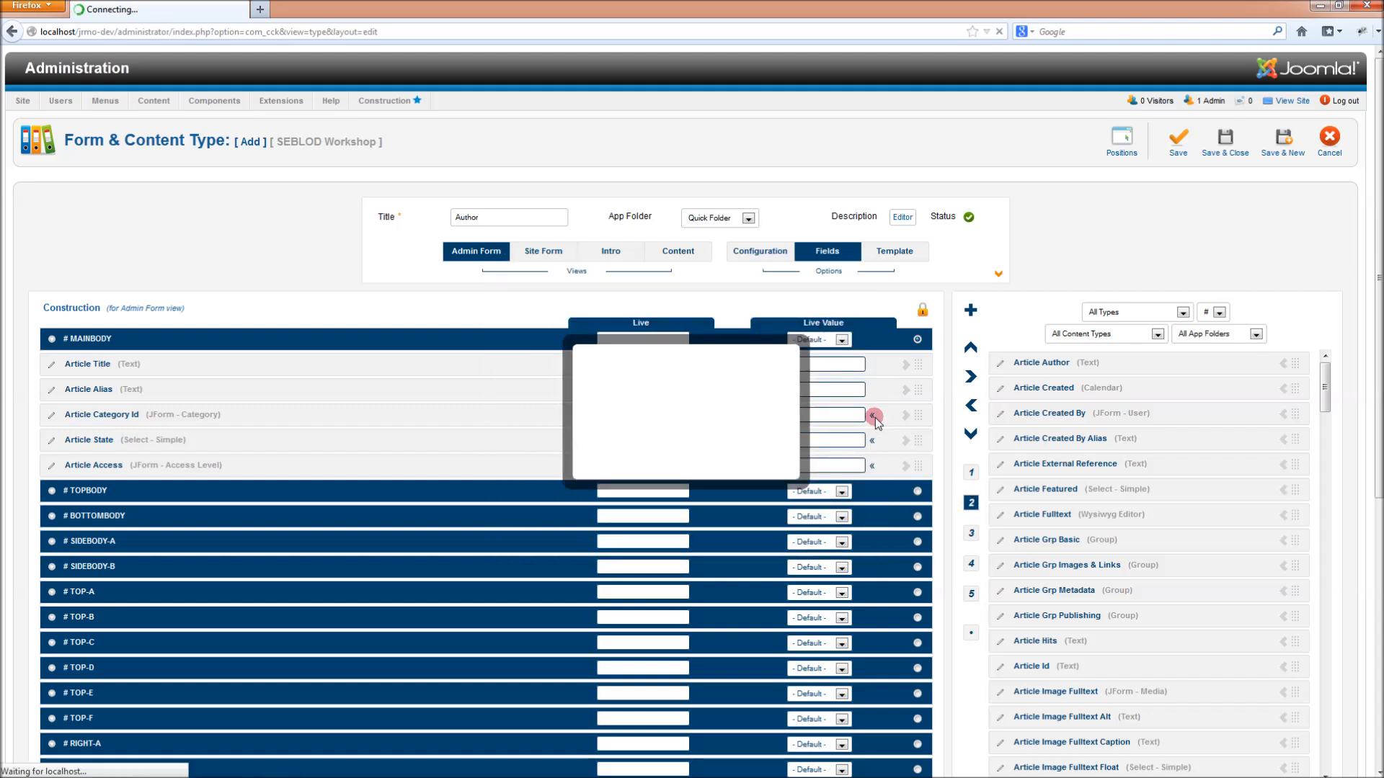
pyautogui.click(649, 418)
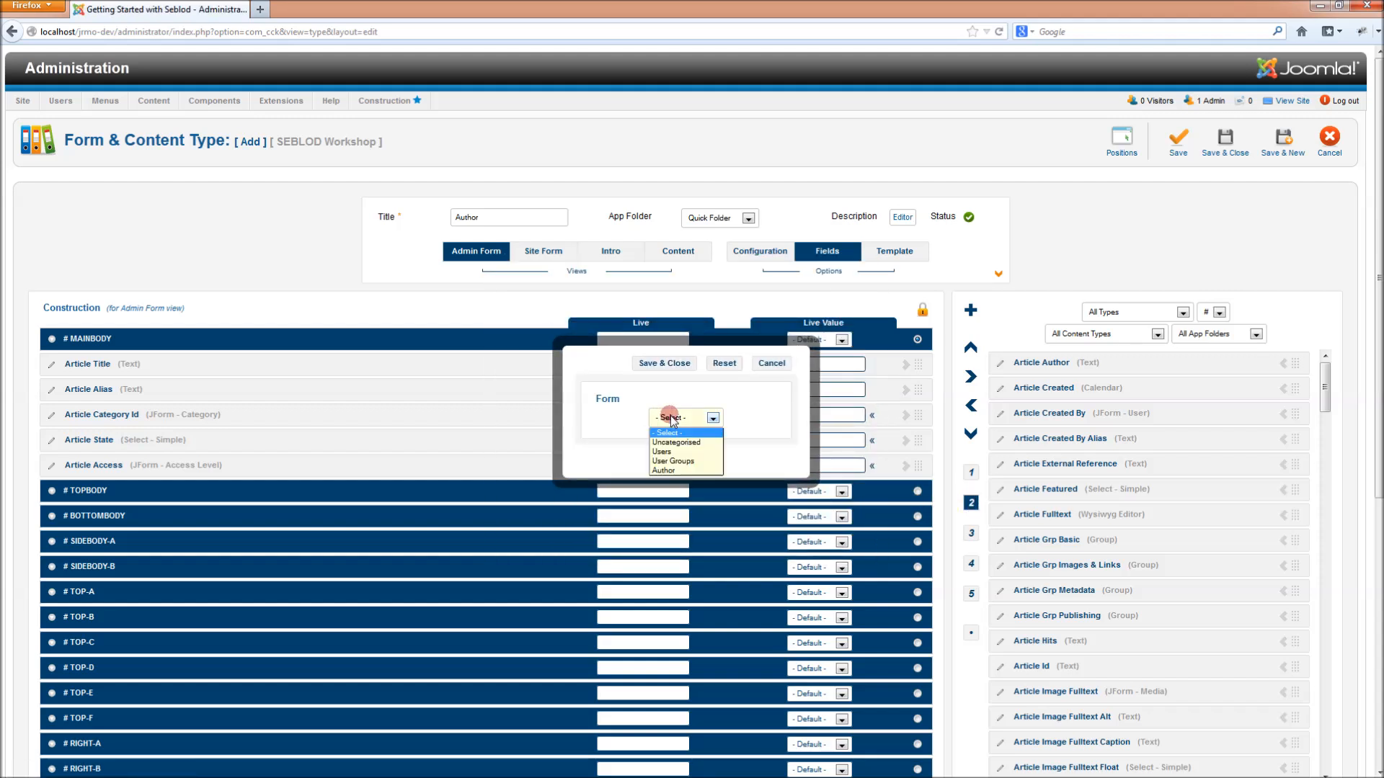
pyautogui.click(669, 471)
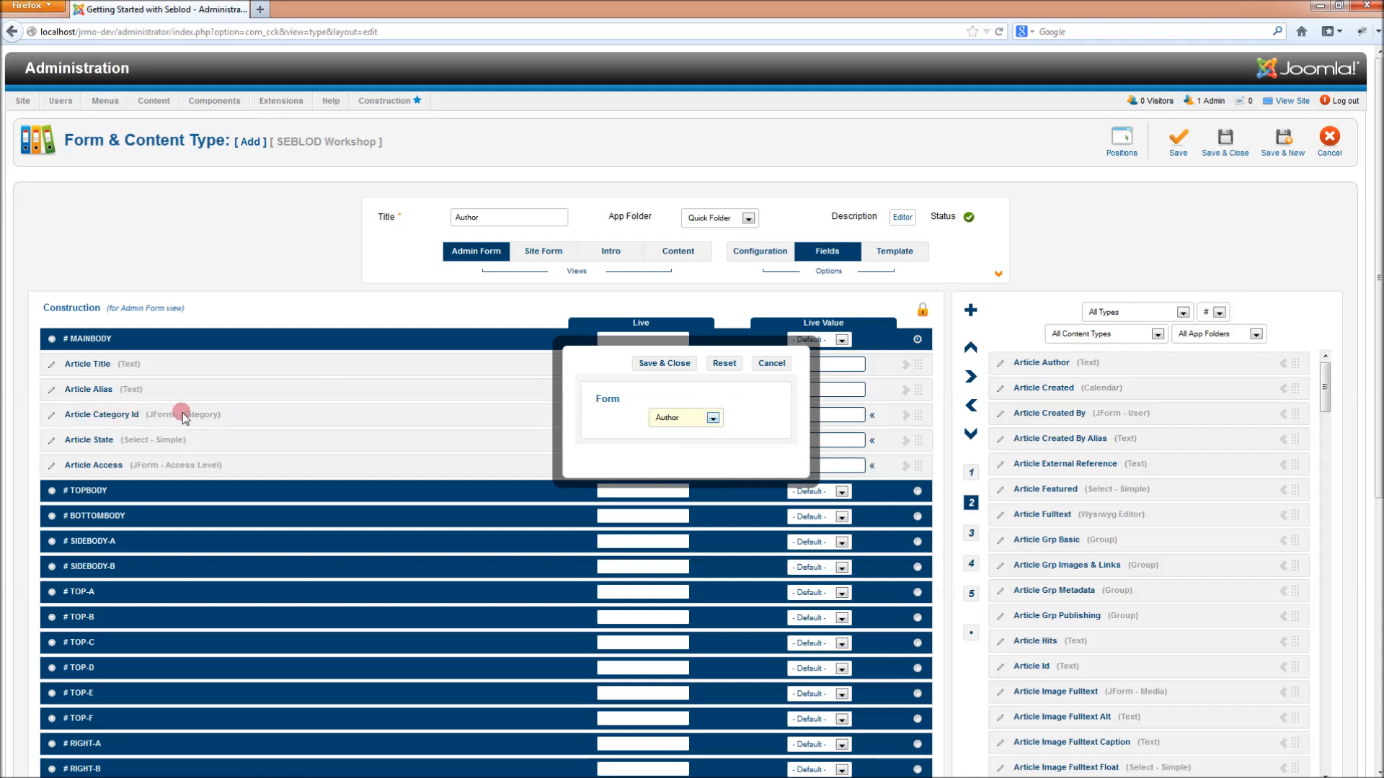
pyautogui.click(666, 363)
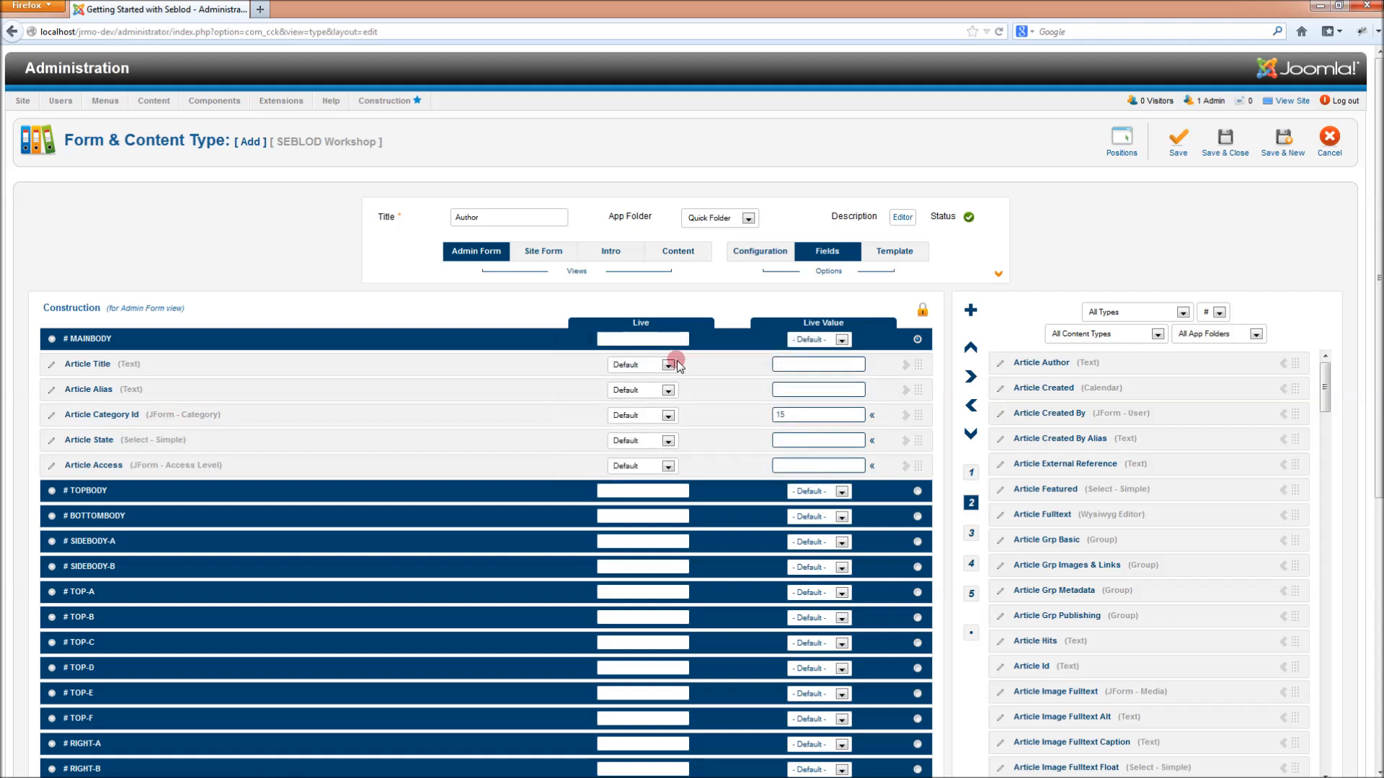
# - Leave Article State without a live value and set the Category Id variation to Hidden
pyautogui.click(870, 442)
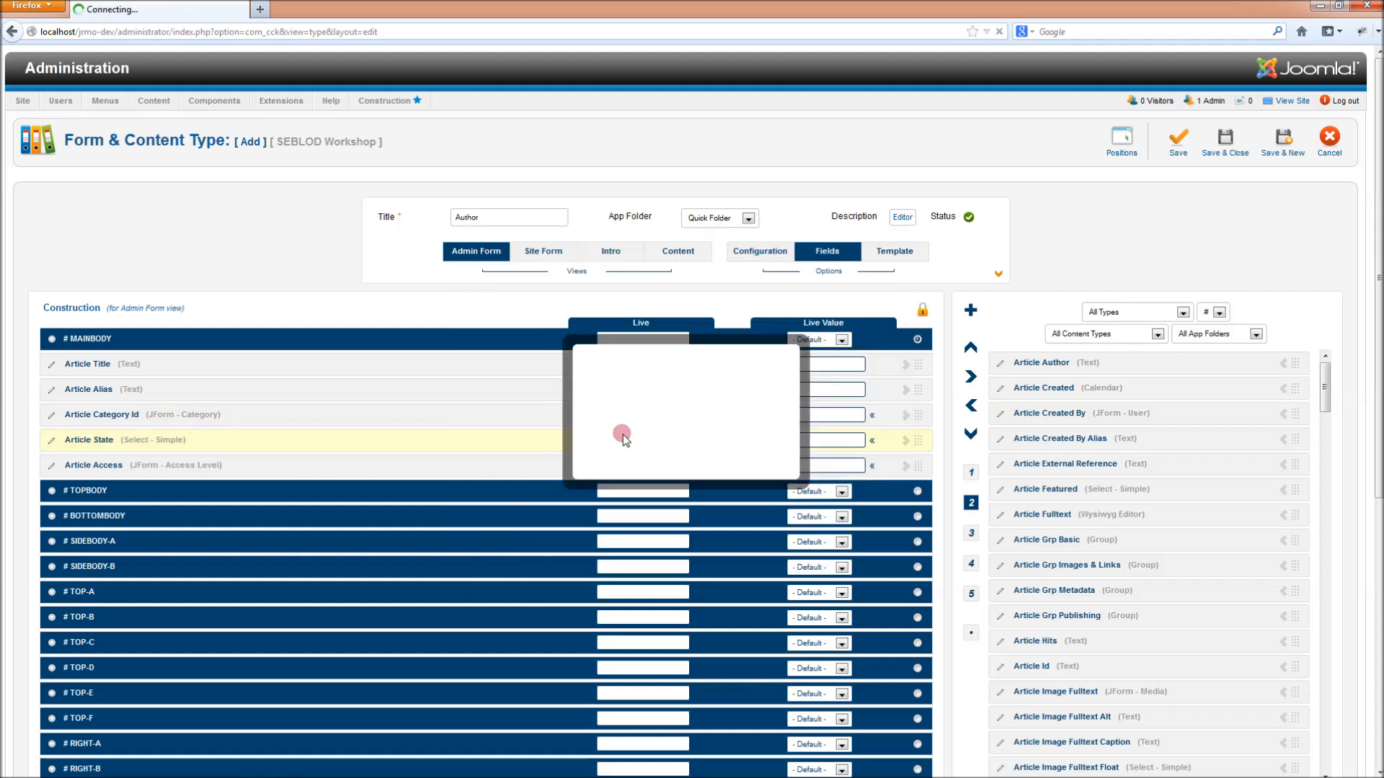
pyautogui.click(694, 419)
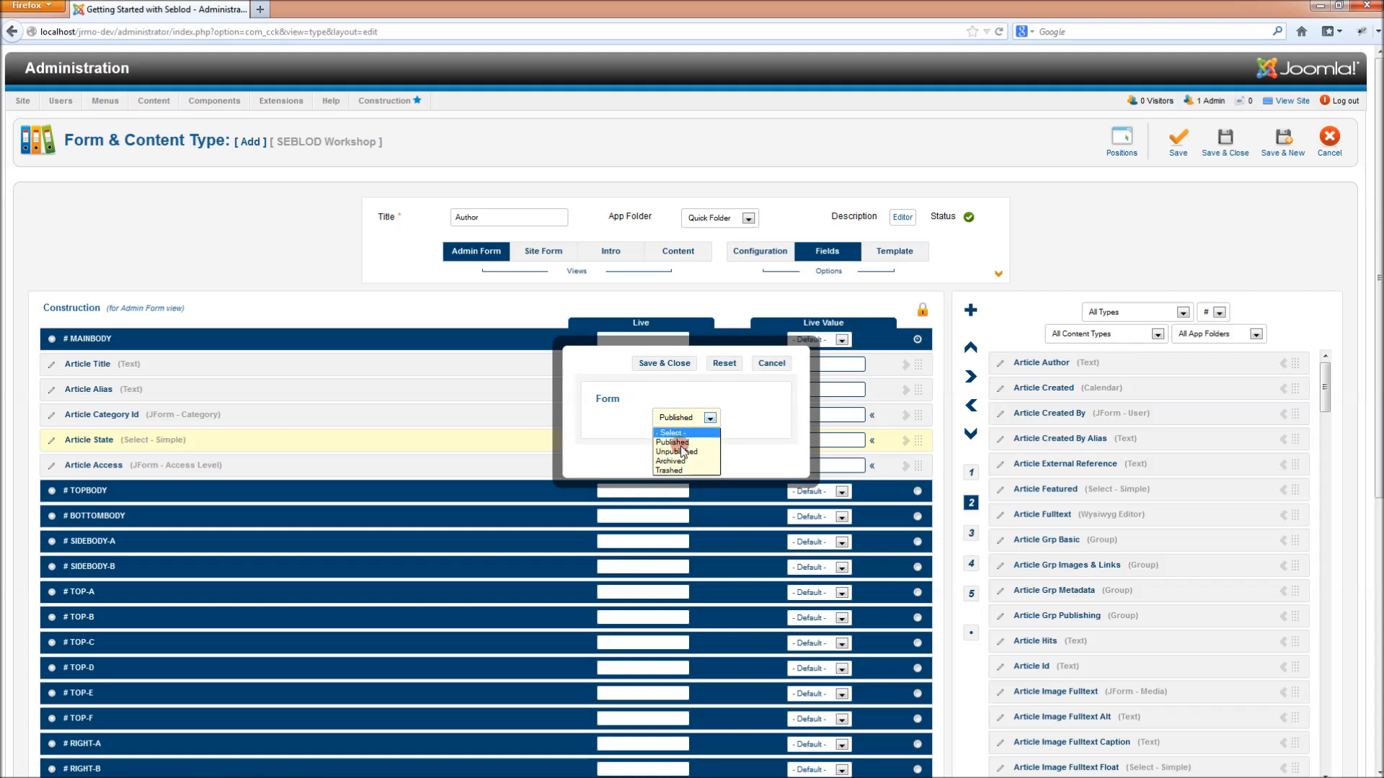
pyautogui.click(677, 443)
pyautogui.click(771, 363)
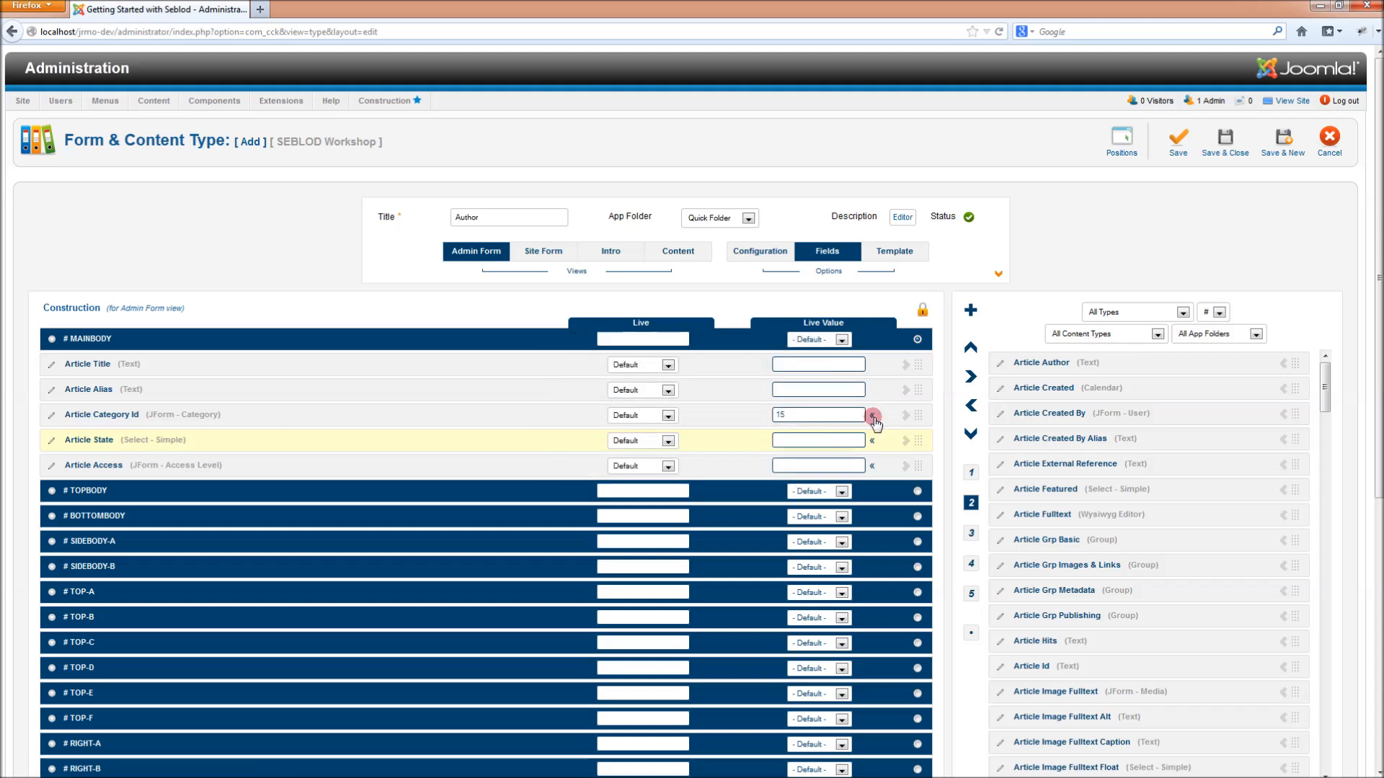
pyautogui.click(971, 473)
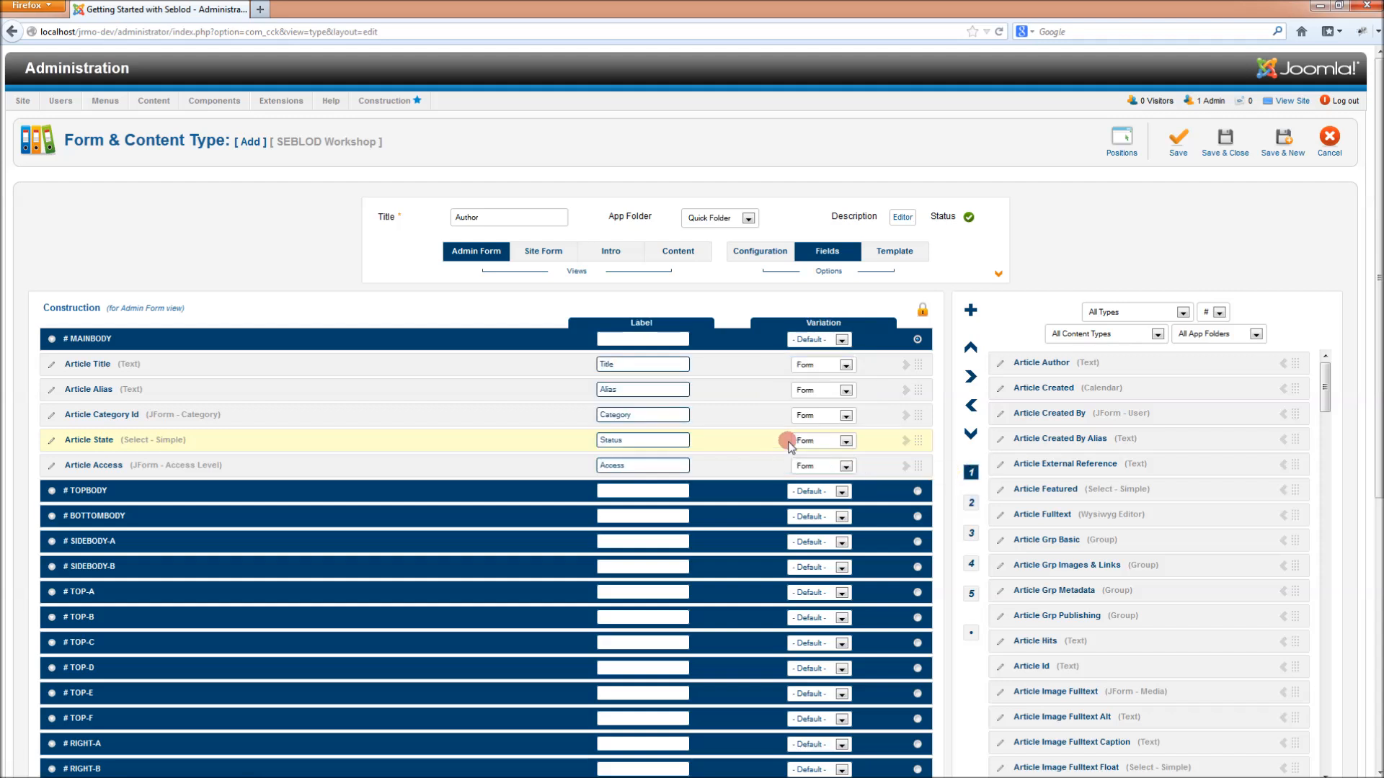
pyautogui.click(825, 423)
pyautogui.click(826, 437)
# - Create a new field titled Auth Type with type Select - Multiple
pyautogui.click(971, 312)
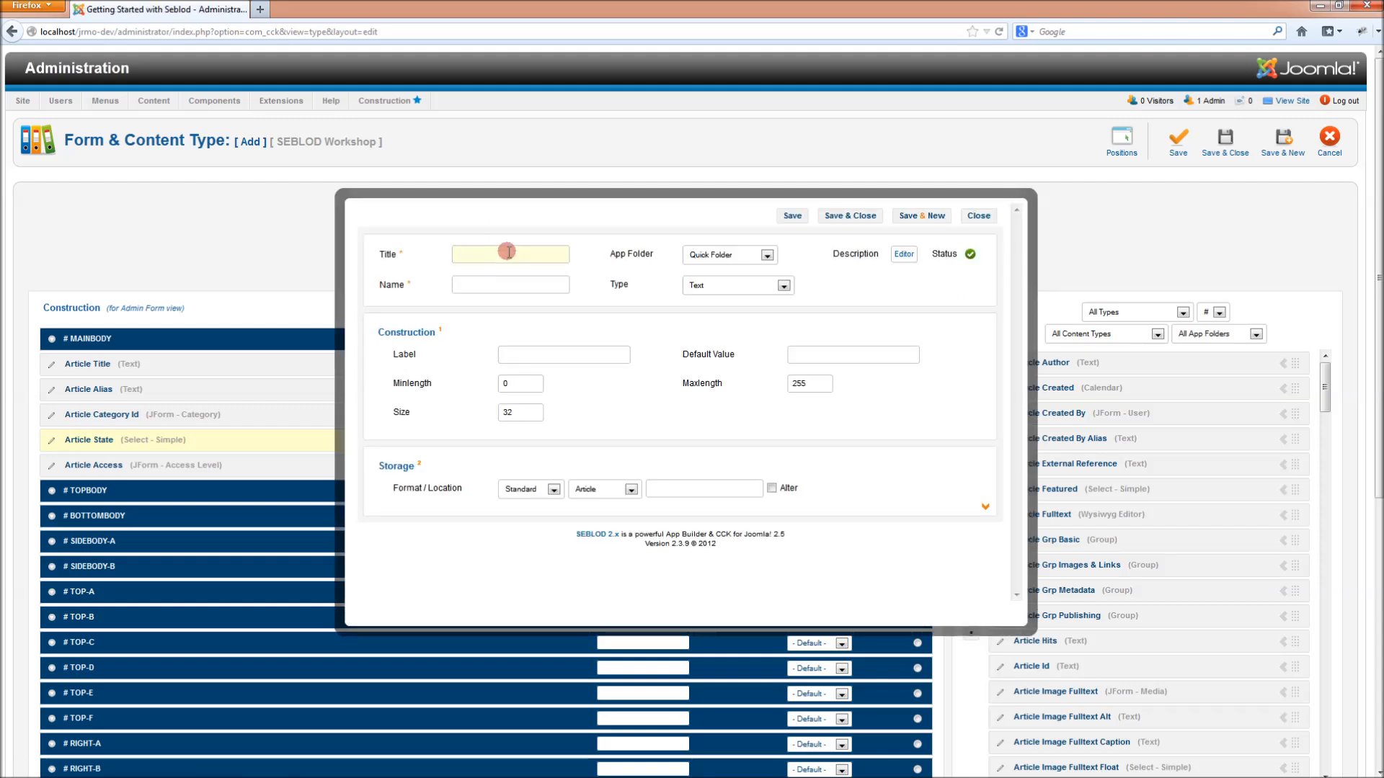
pyautogui.write('Auth')
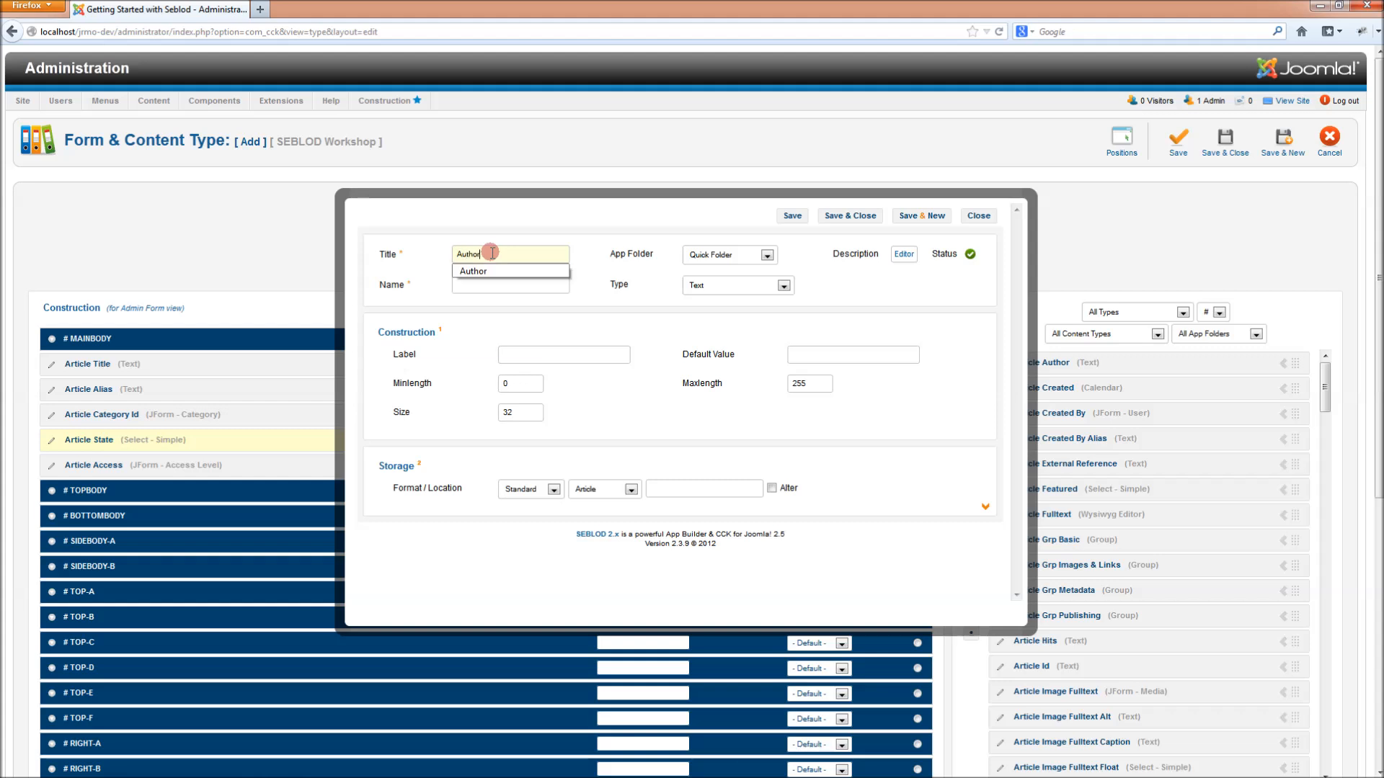
pyautogui.write(' Type')
pyautogui.click(770, 290)
pyautogui.scroll(-14, 779, 422)
pyautogui.scroll(-1, 777, 424)
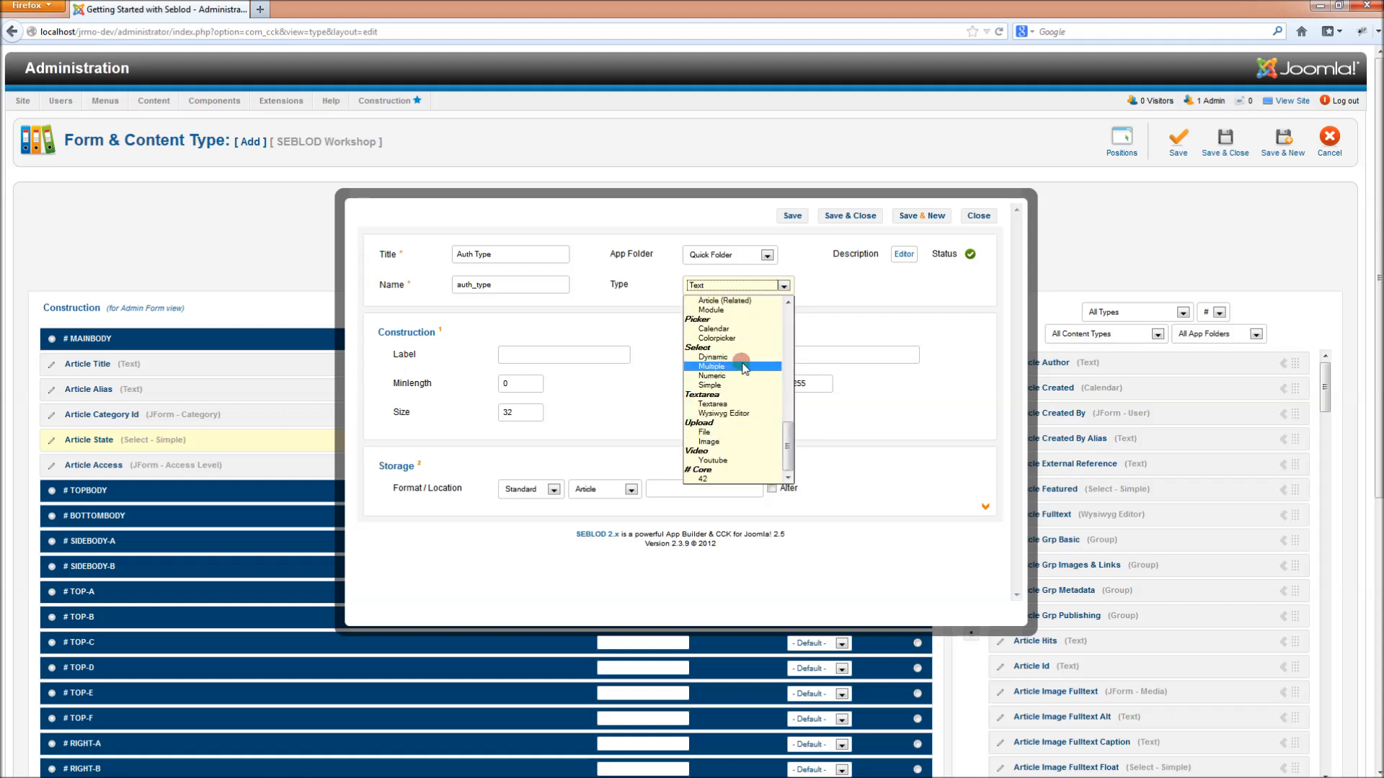
pyautogui.click(745, 367)
# - Give it options Ebook, Non-Fiction, Fiction and Educational, label it Author Type, and save
pyautogui.click(477, 447)
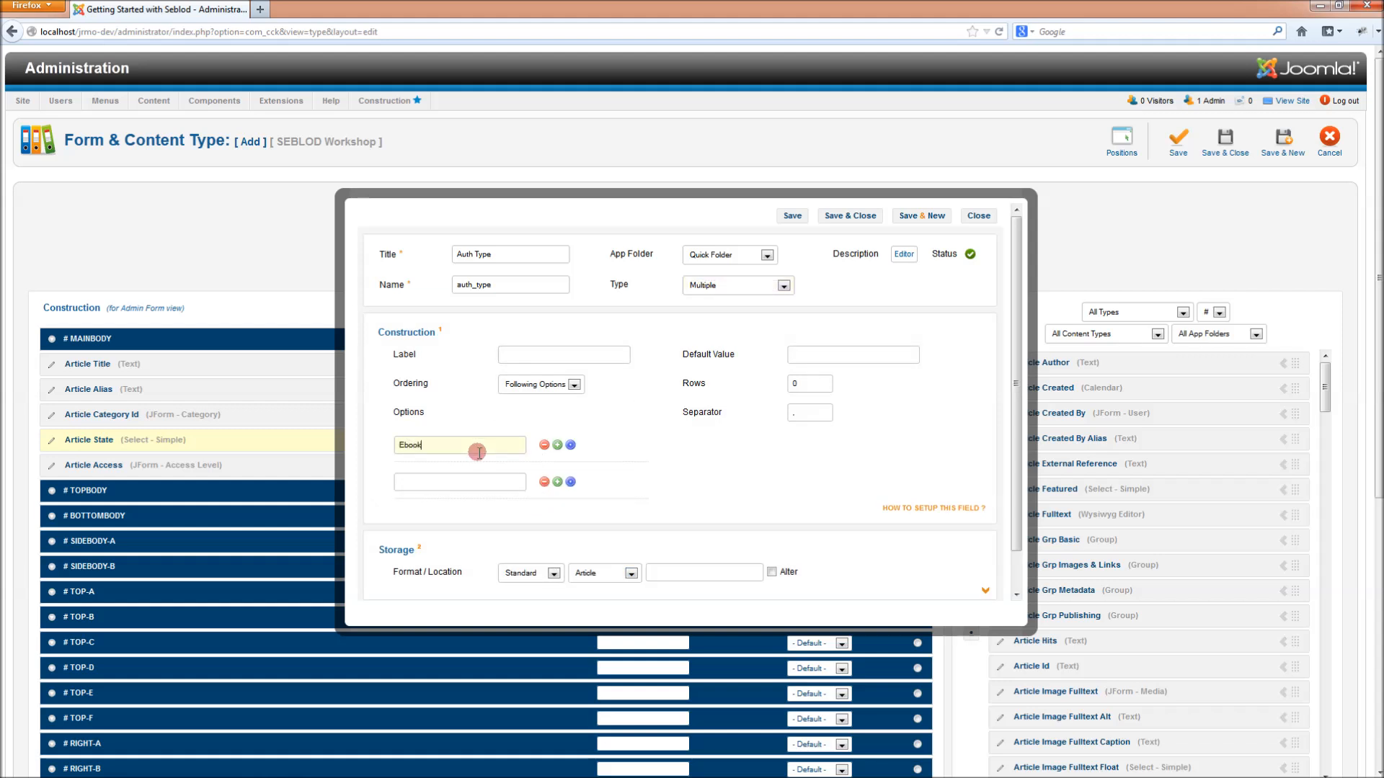
pyautogui.click(505, 481)
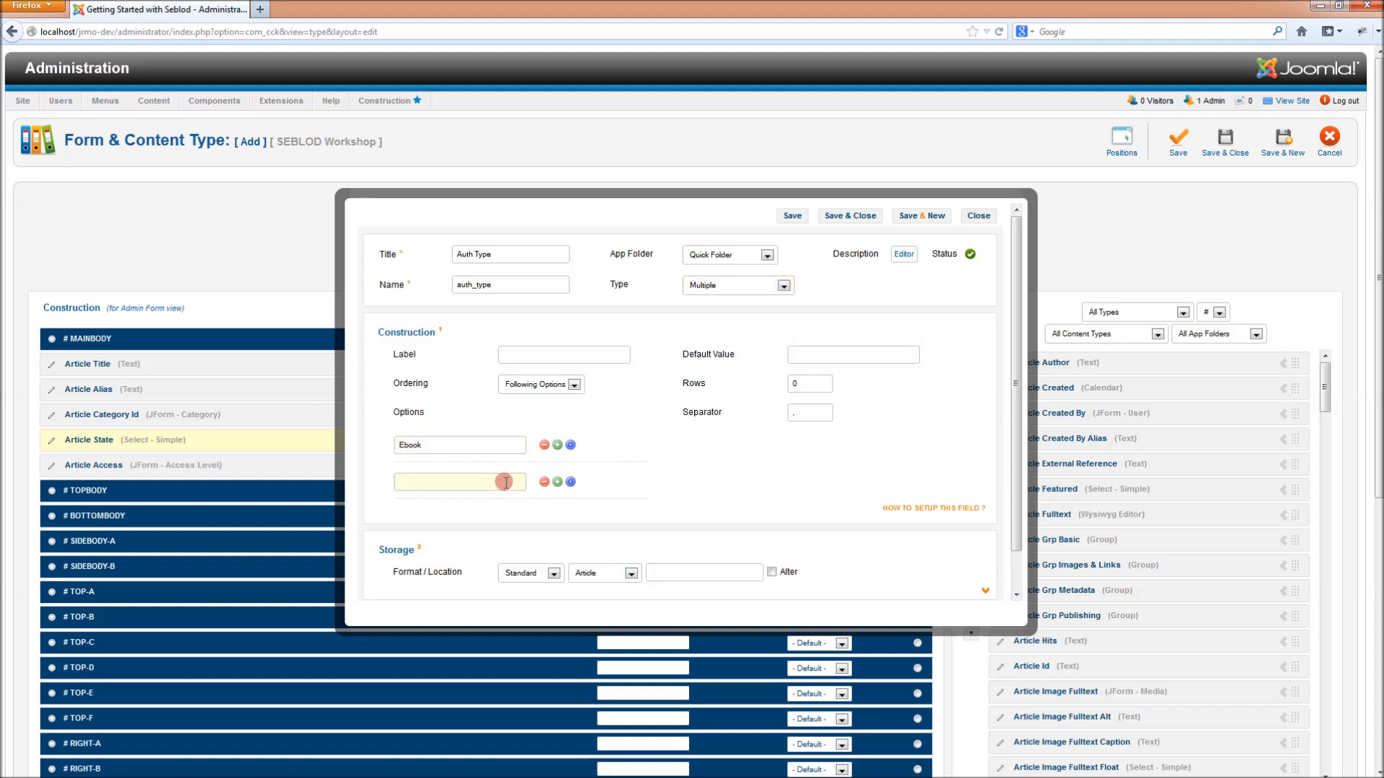
pyautogui.write('Non-Fiction')
pyautogui.click(557, 482)
pyautogui.click(506, 519)
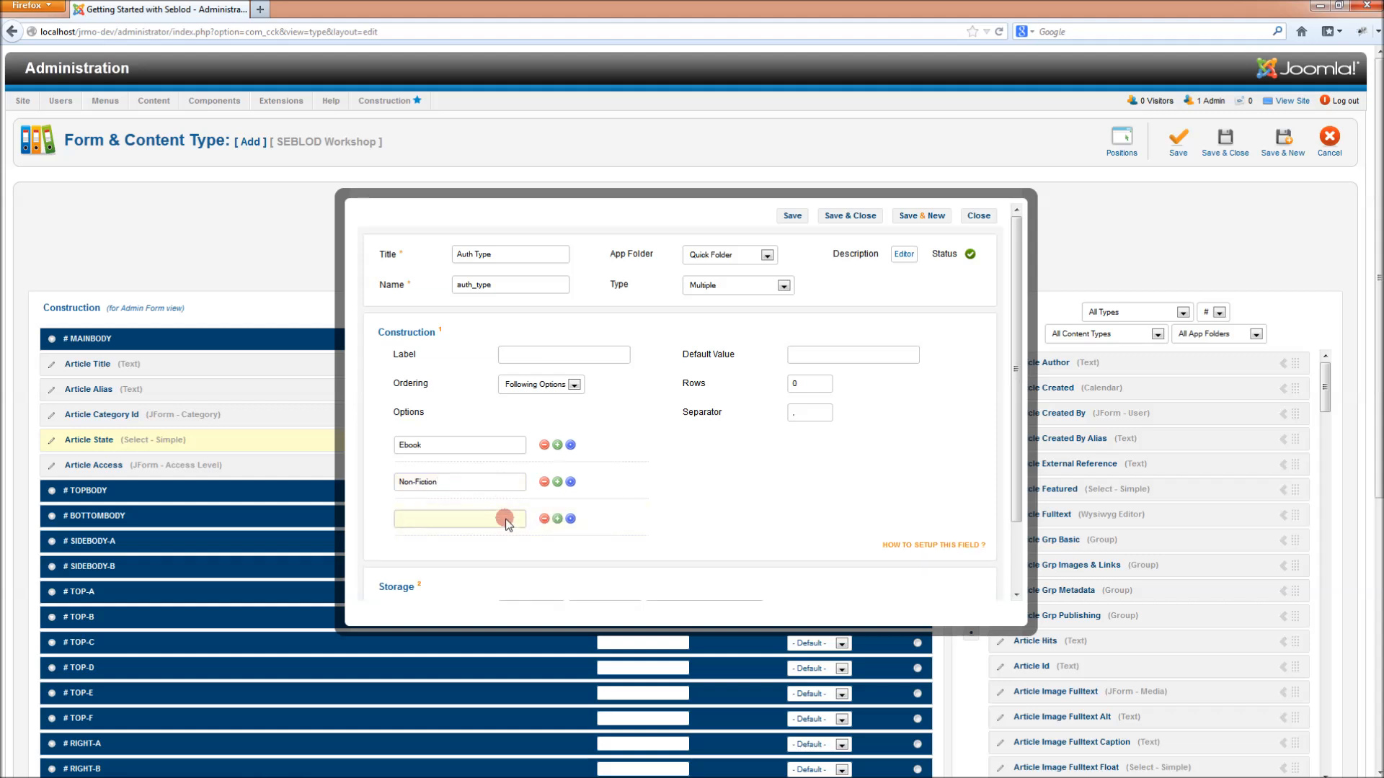
pyautogui.write('Fiction')
pyautogui.click(558, 518)
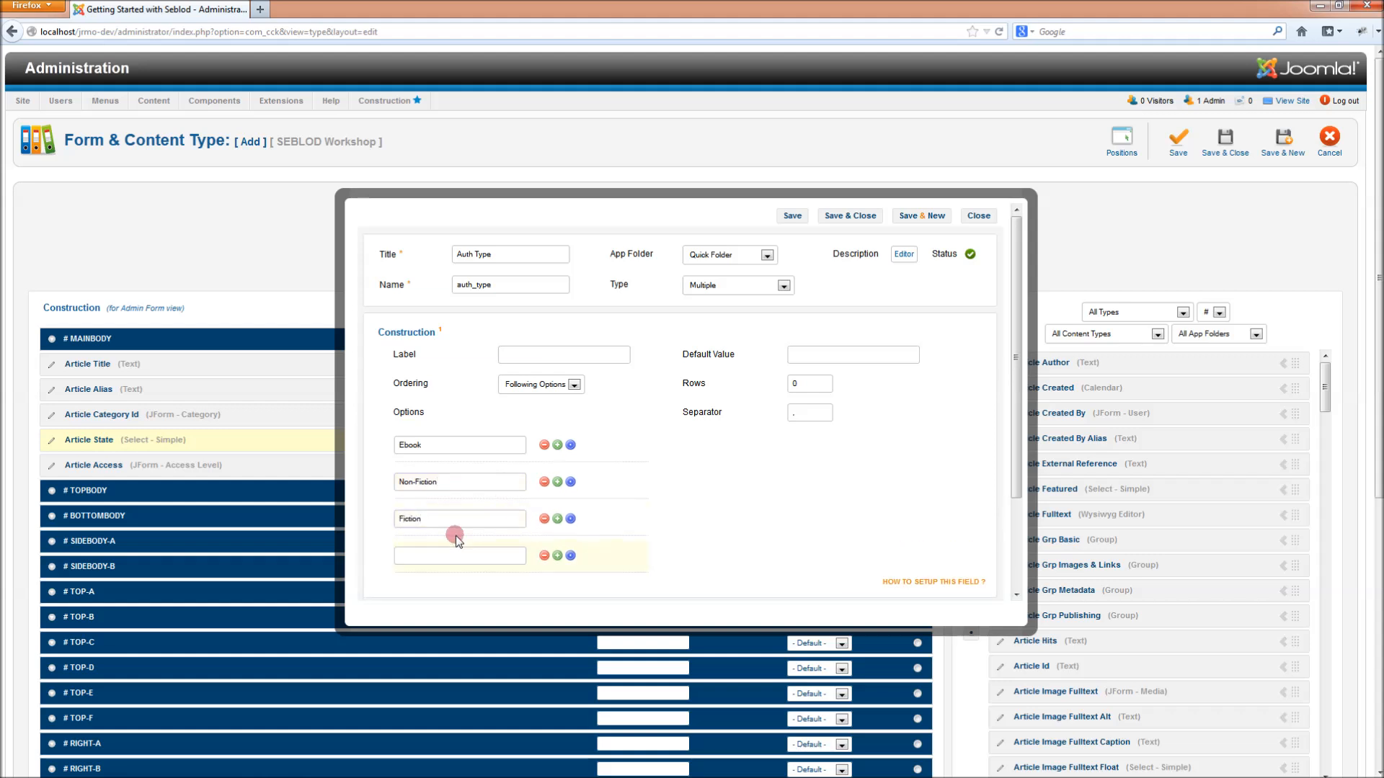
pyautogui.click(461, 556)
pyautogui.write('Educational')
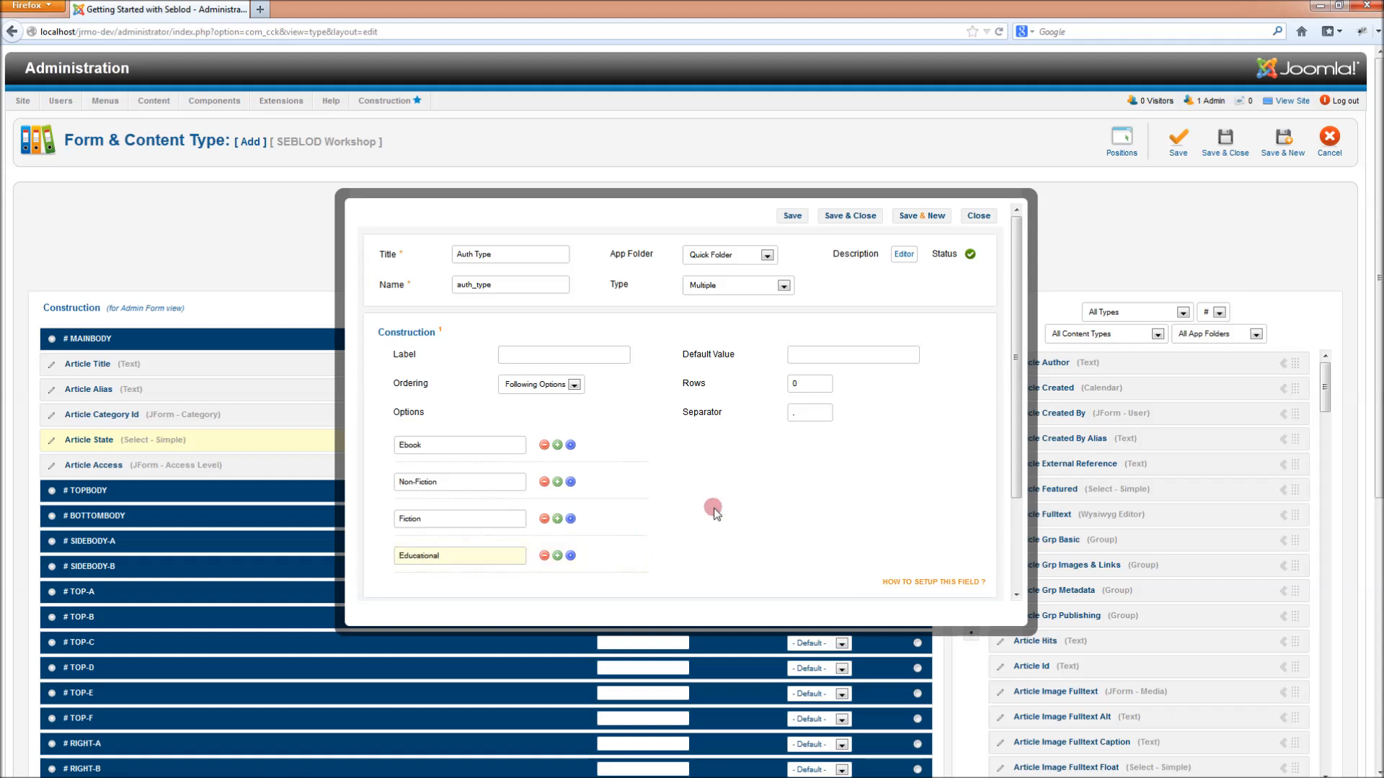
pyautogui.click(553, 355)
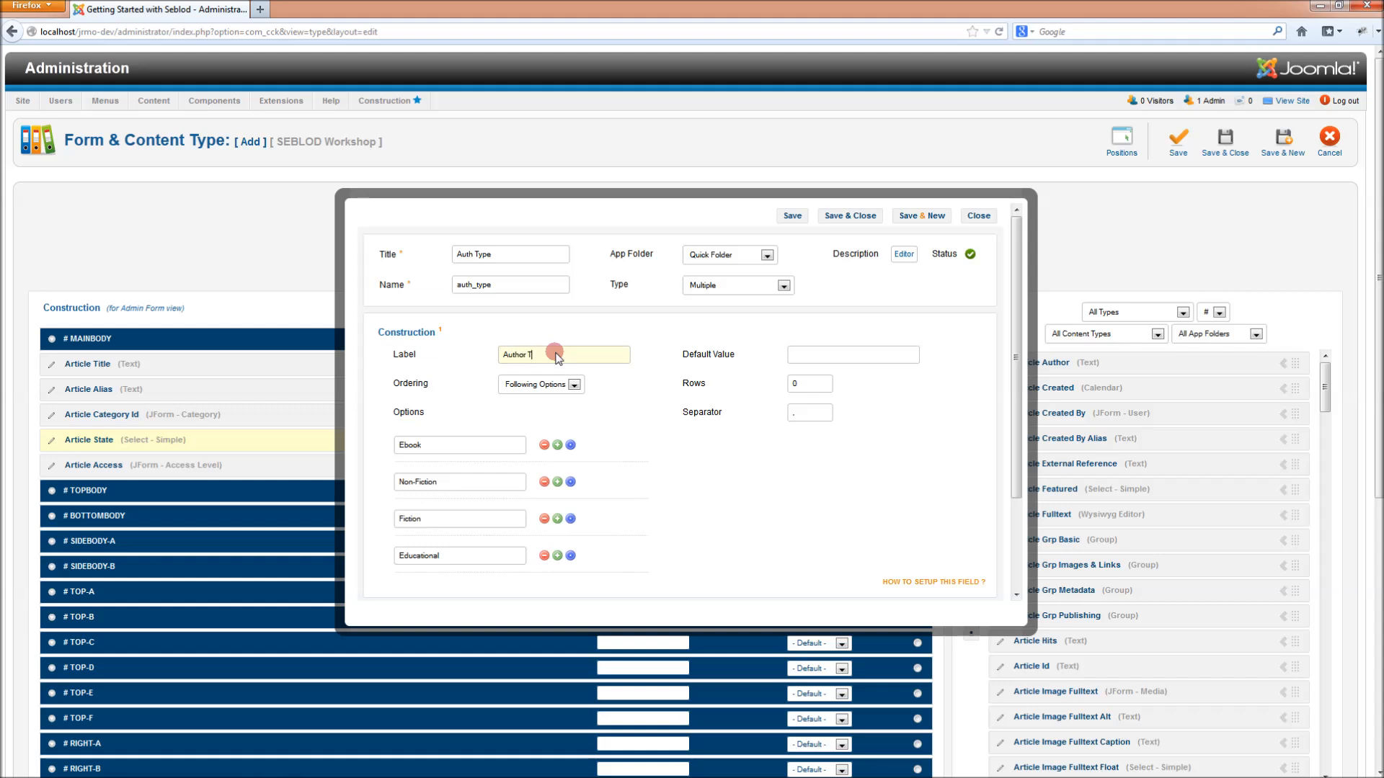
pyautogui.click(850, 217)
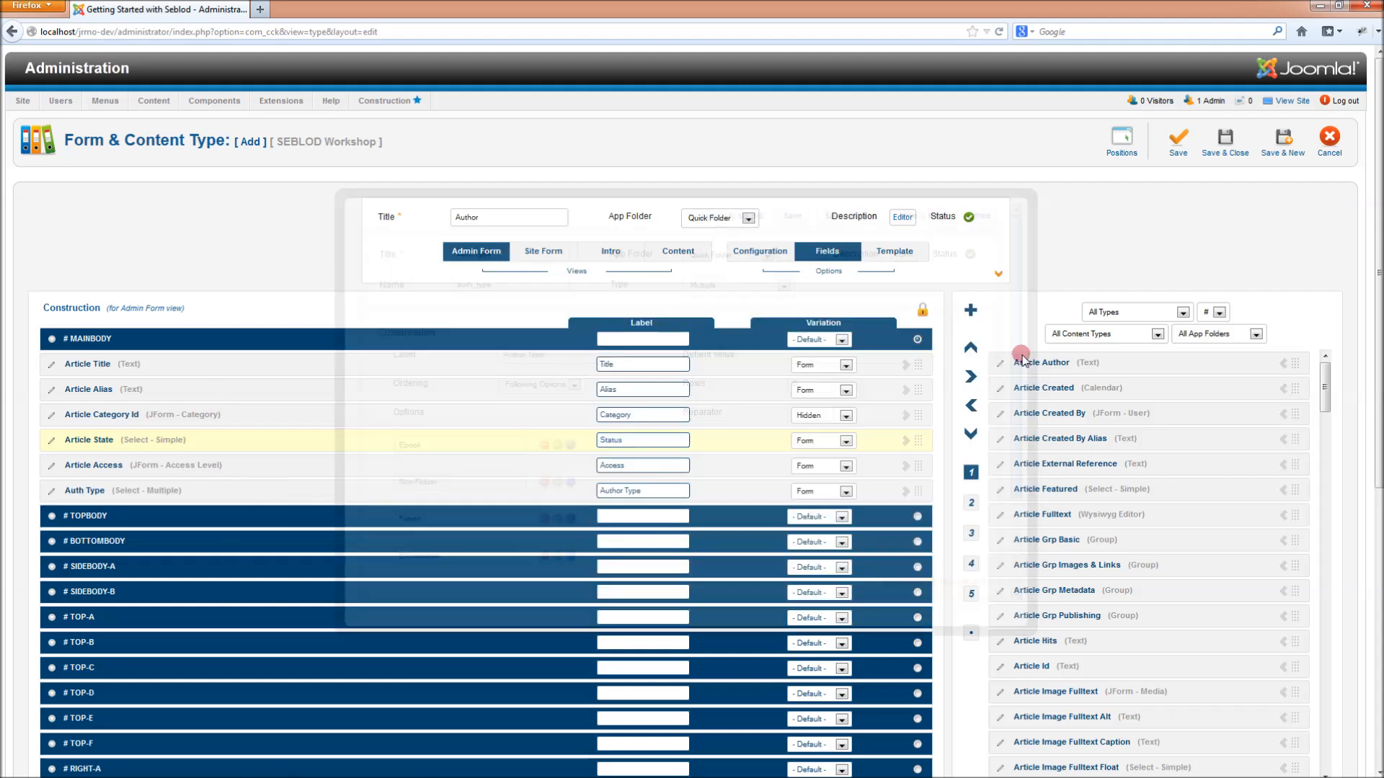
# - Create a new field titled Auth Description with type Textarea
pyautogui.click(970, 311)
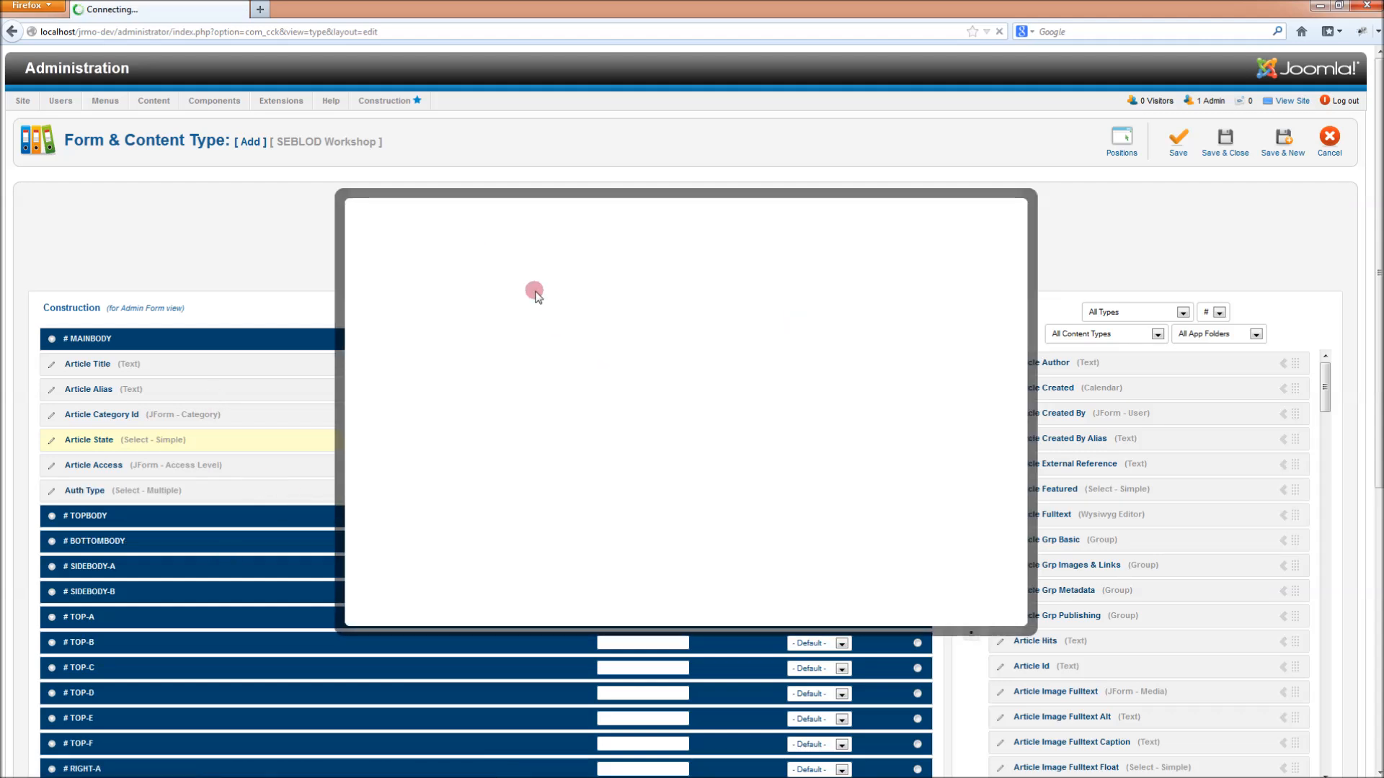
pyautogui.write('Auth De')
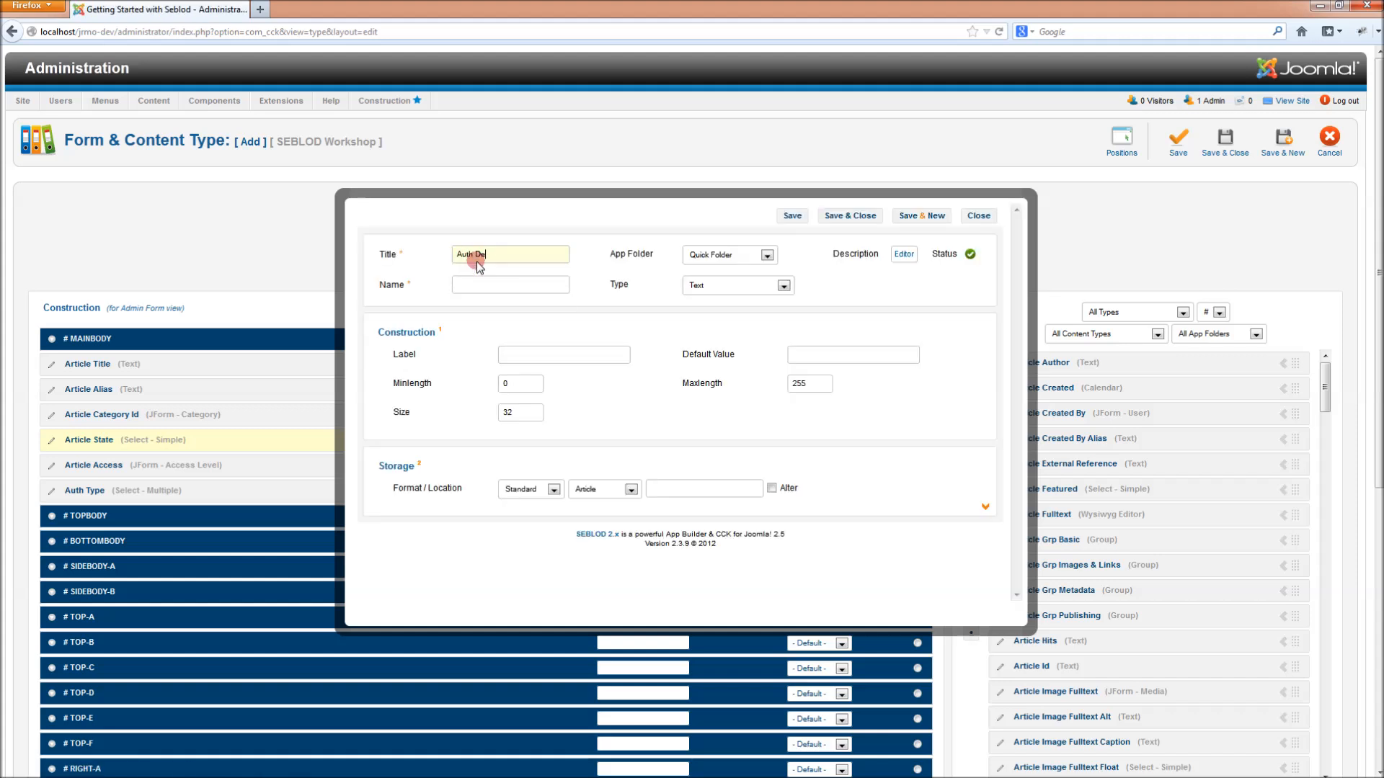
pyautogui.write('scription')
pyautogui.press('Tab')
pyautogui.click(764, 285)
pyautogui.scroll(-10, 768, 431)
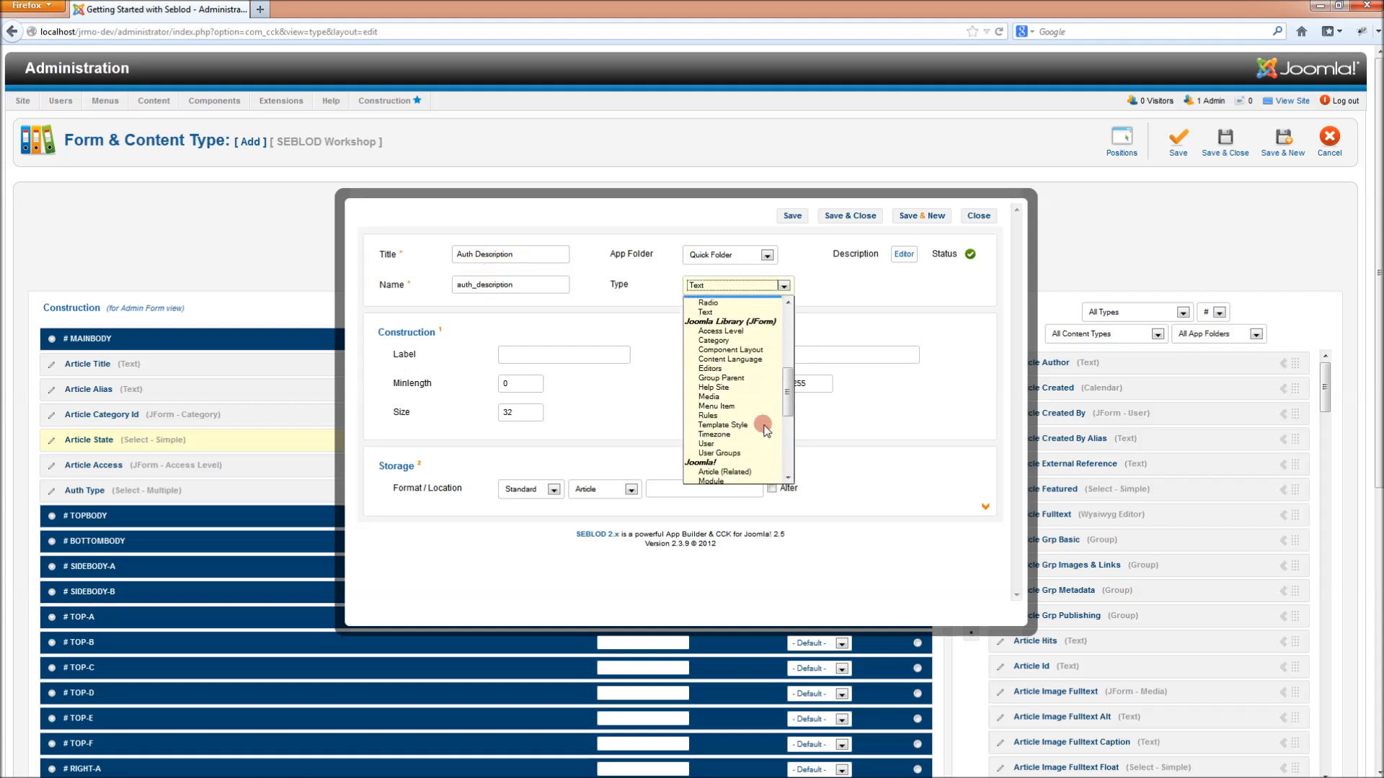
pyautogui.scroll(-3, 765, 430)
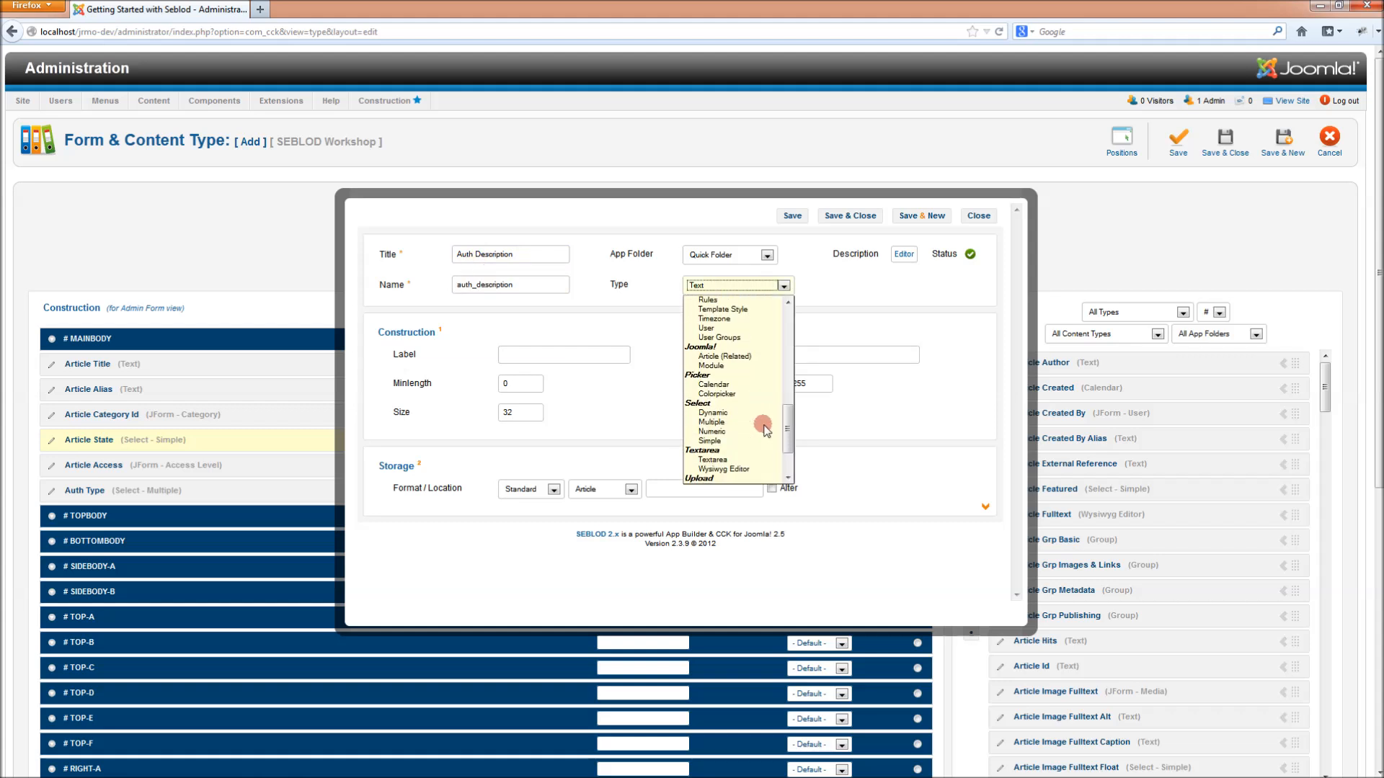
pyautogui.scroll(10, 766, 430)
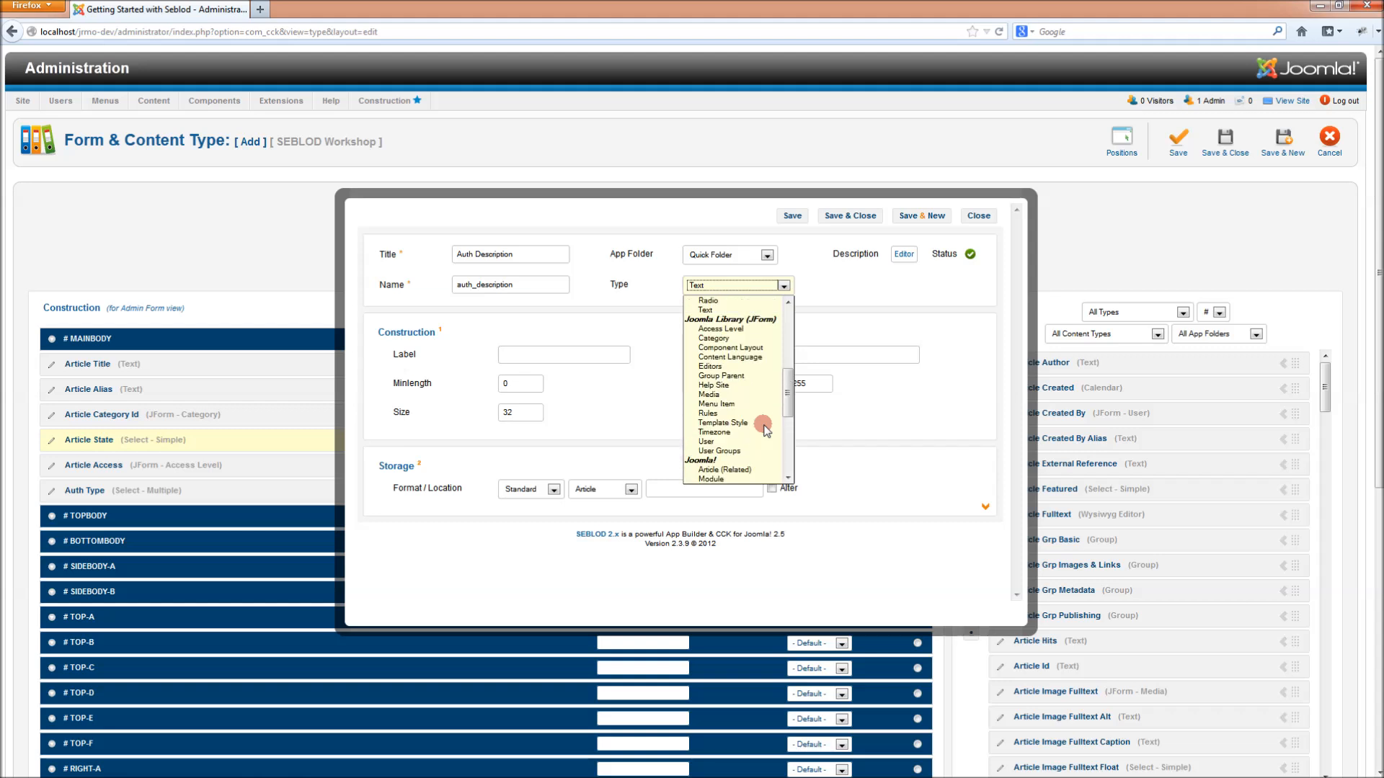
pyautogui.scroll(5, 738, 345)
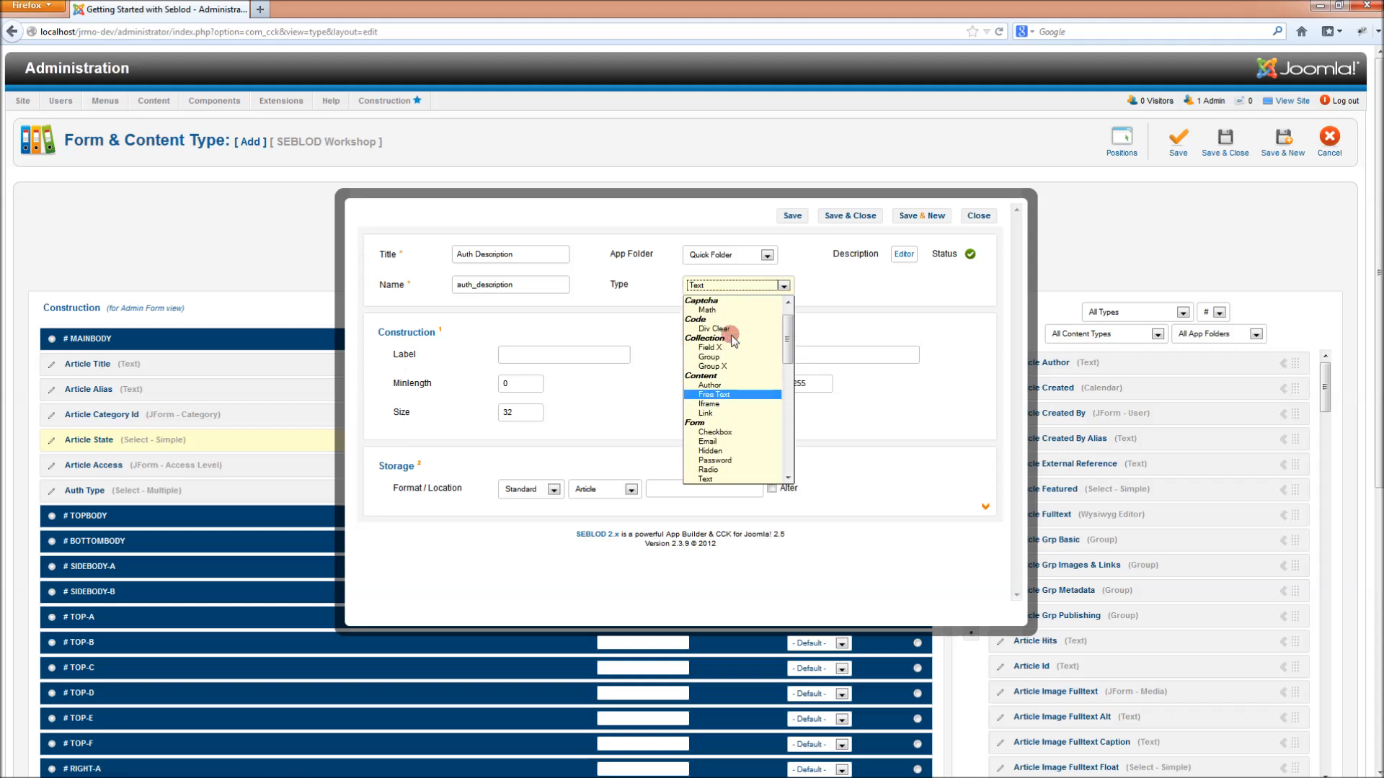
pyautogui.scroll(-7, 743, 433)
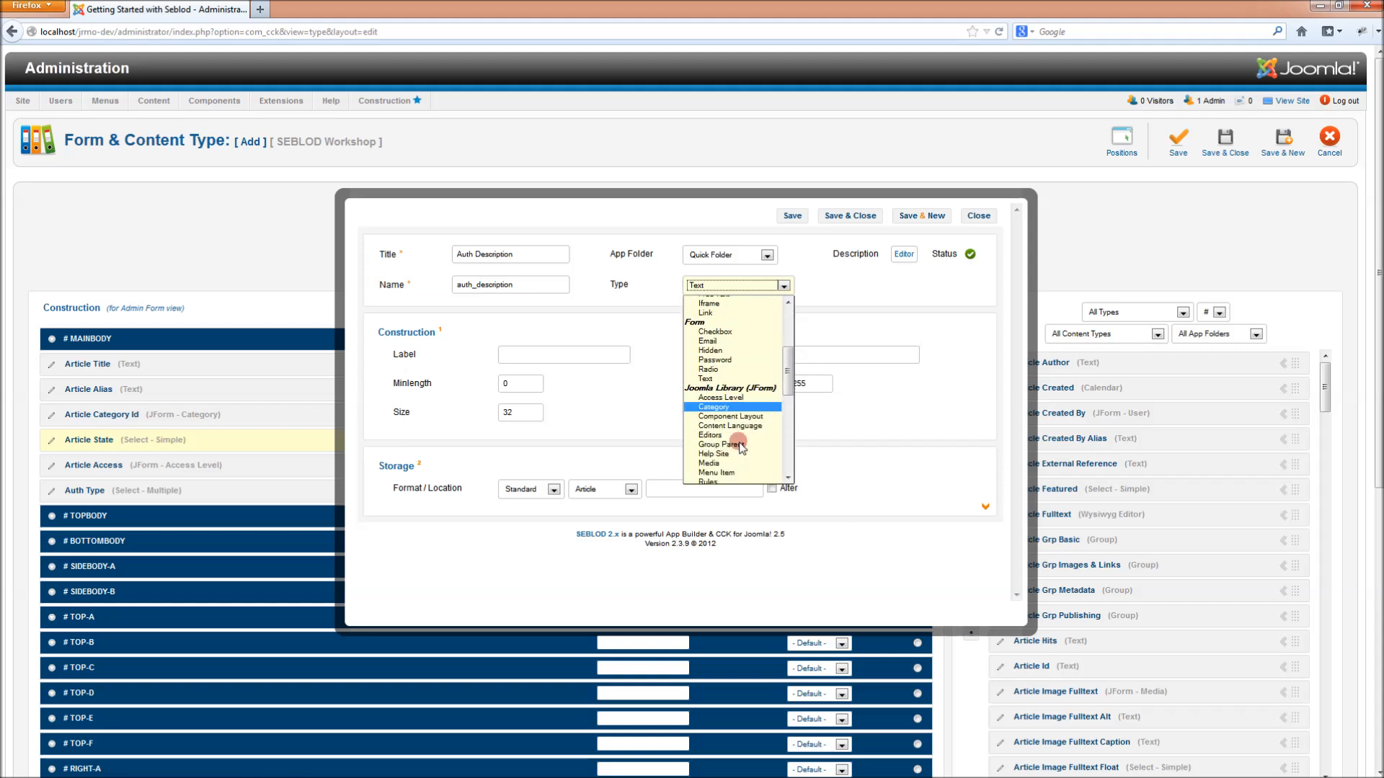
pyautogui.scroll(-8, 743, 440)
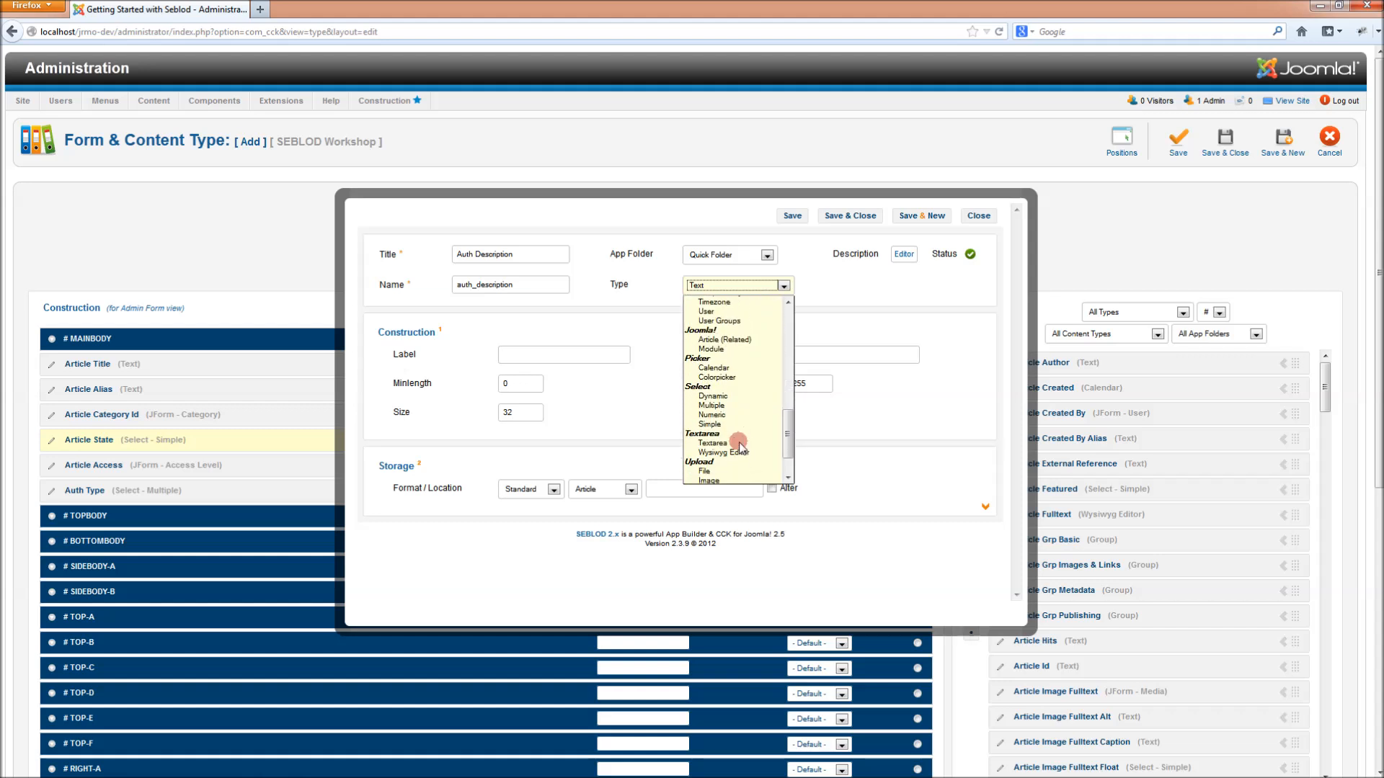
pyautogui.click(732, 423)
# - Label it Author Description, set maxlength 99999 and Paragraphs (P) new lines, then save
pyautogui.click(576, 358)
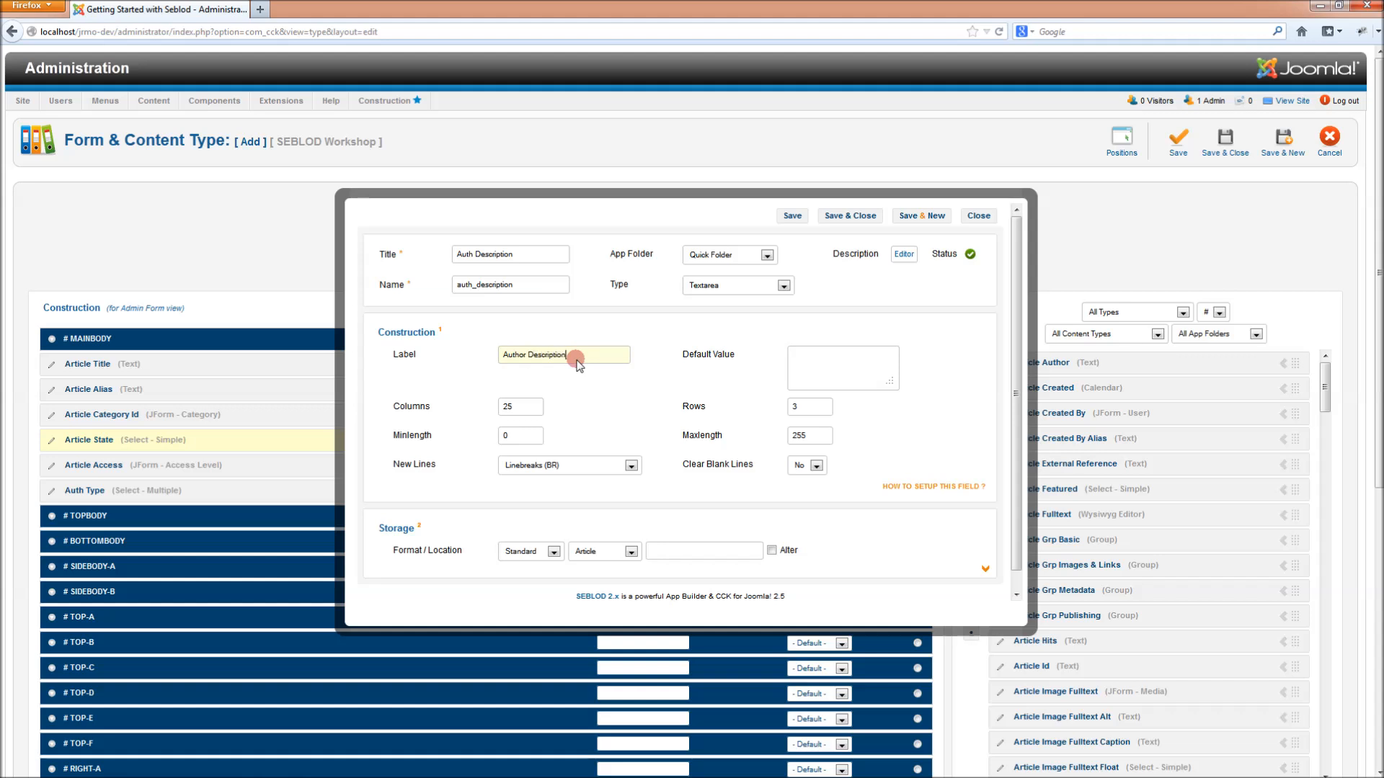
pyautogui.moveTo(828, 435); pyautogui.dragTo(779, 441)
pyautogui.write('99999')
pyautogui.click(568, 465)
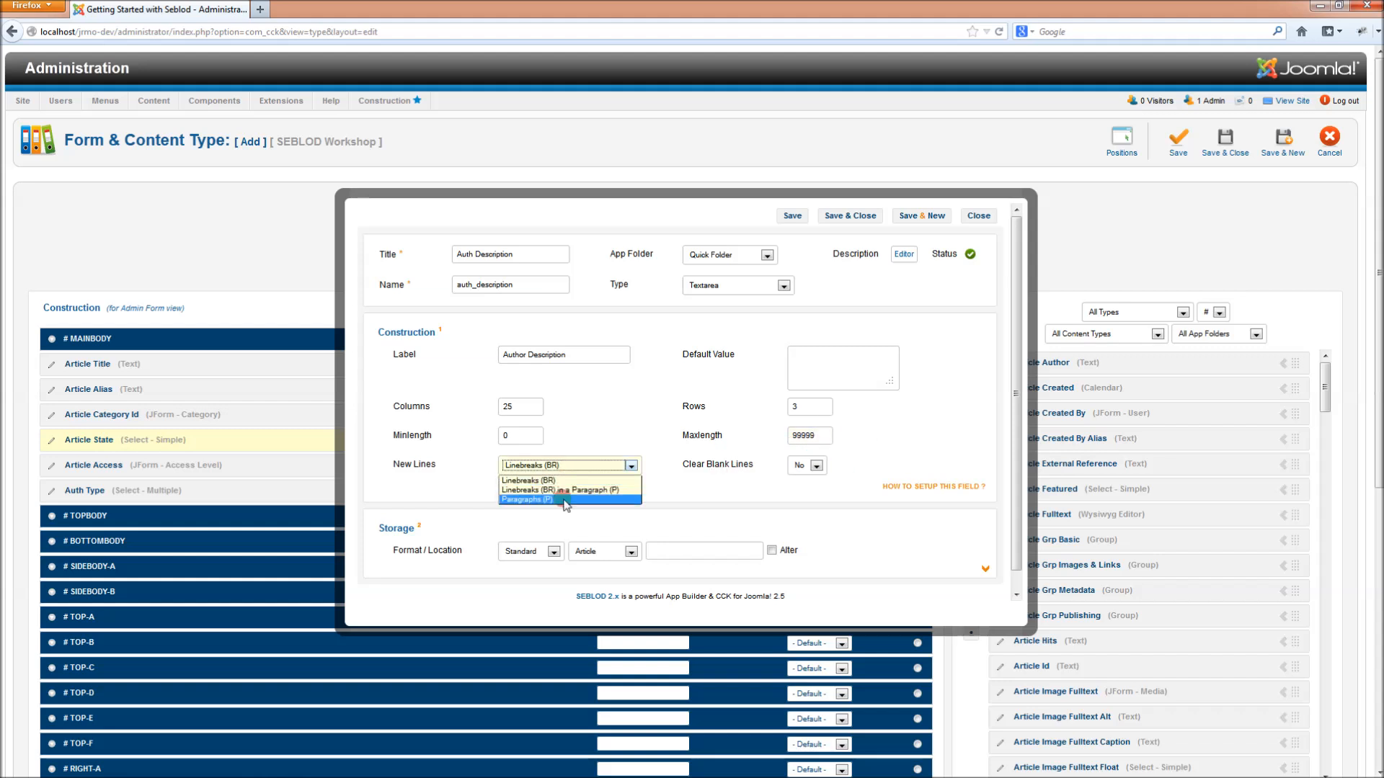
pyautogui.click(566, 500)
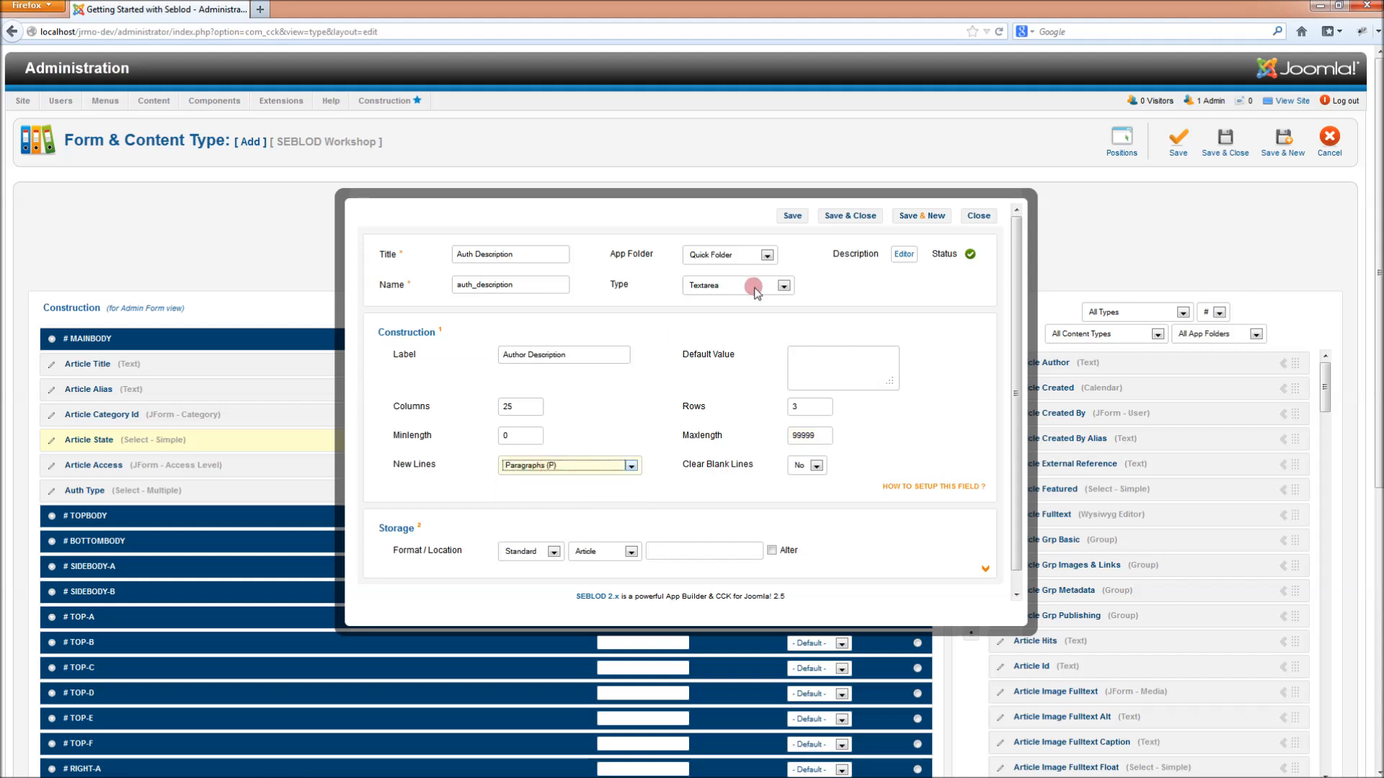
pyautogui.click(864, 218)
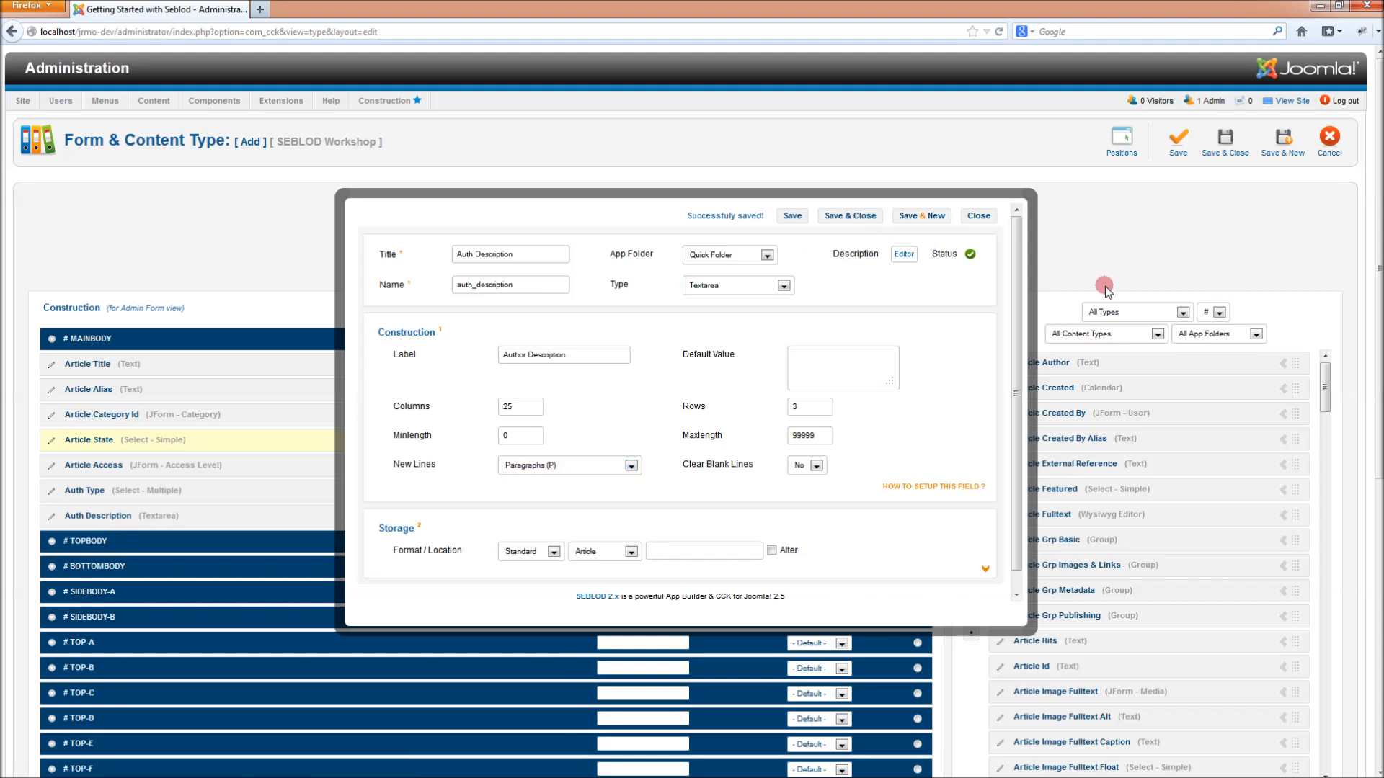
pyautogui.click(969, 307)
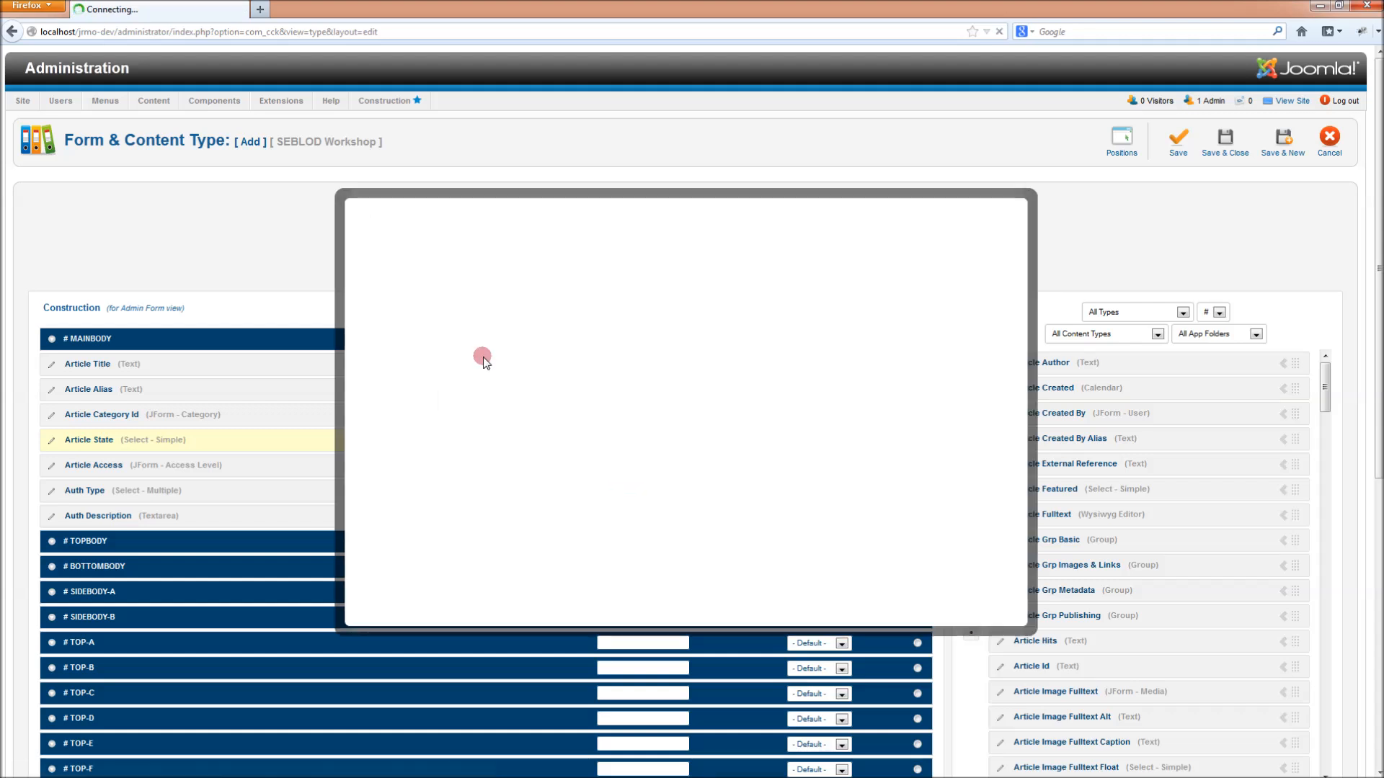
# - Title the new field Auth Image and make it an Image upload field
pyautogui.click(548, 255)
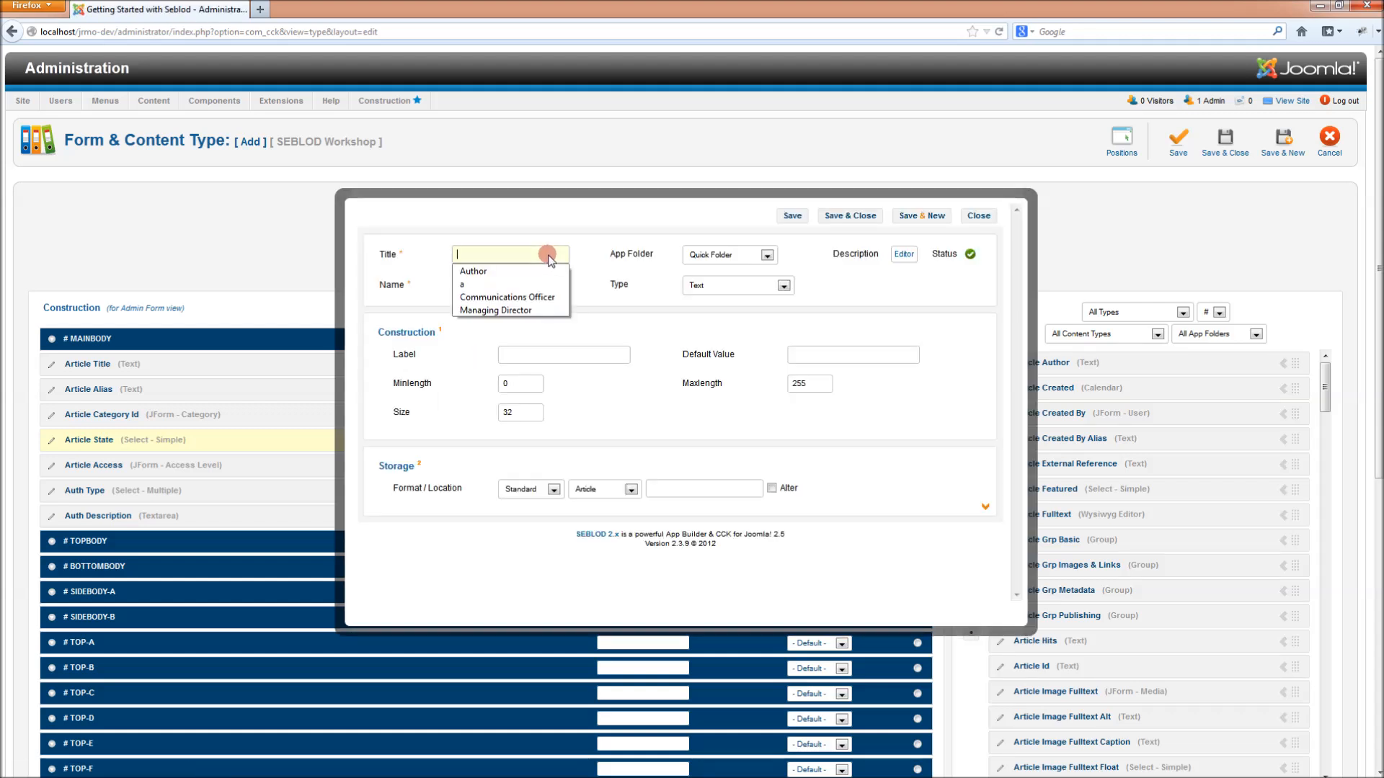
pyautogui.write('Auth')
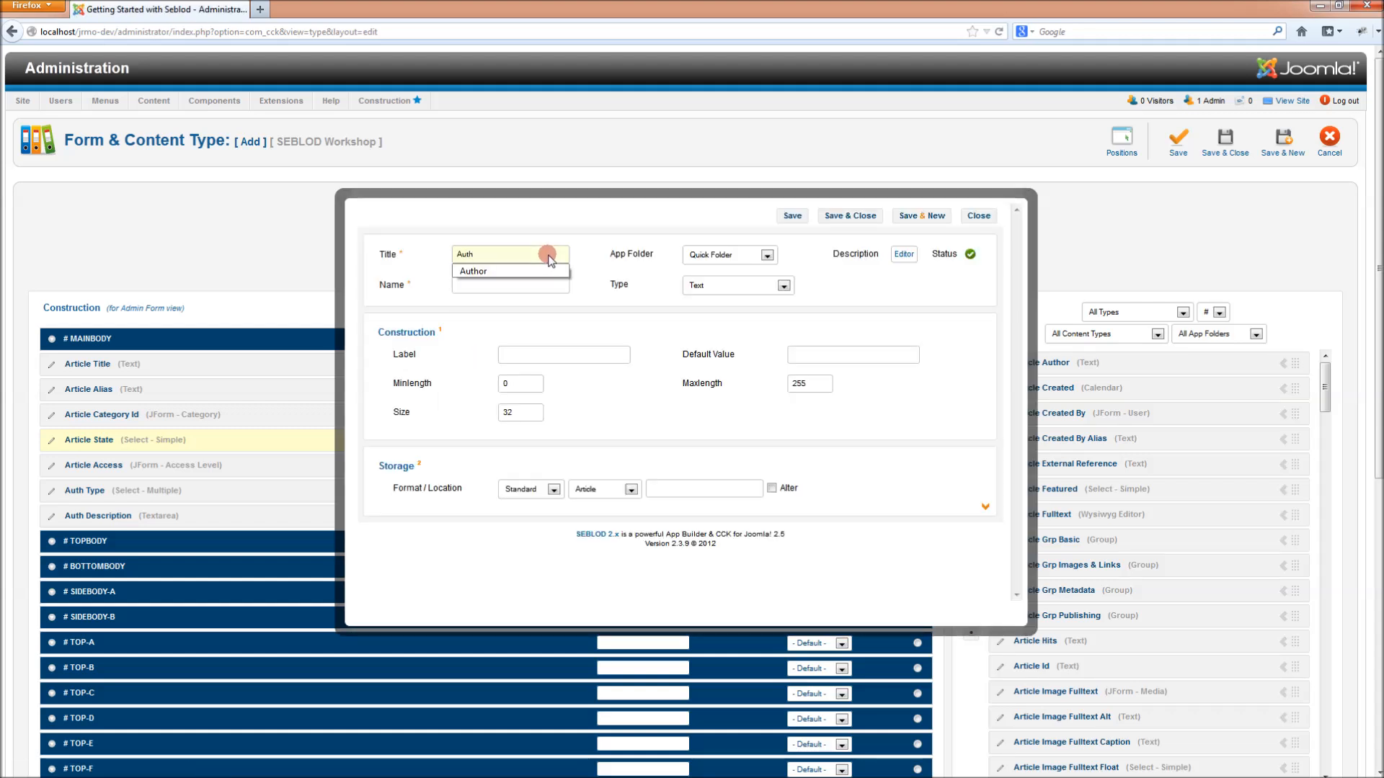
pyautogui.write(' Image')
pyautogui.press('Tab')
pyautogui.click(735, 285)
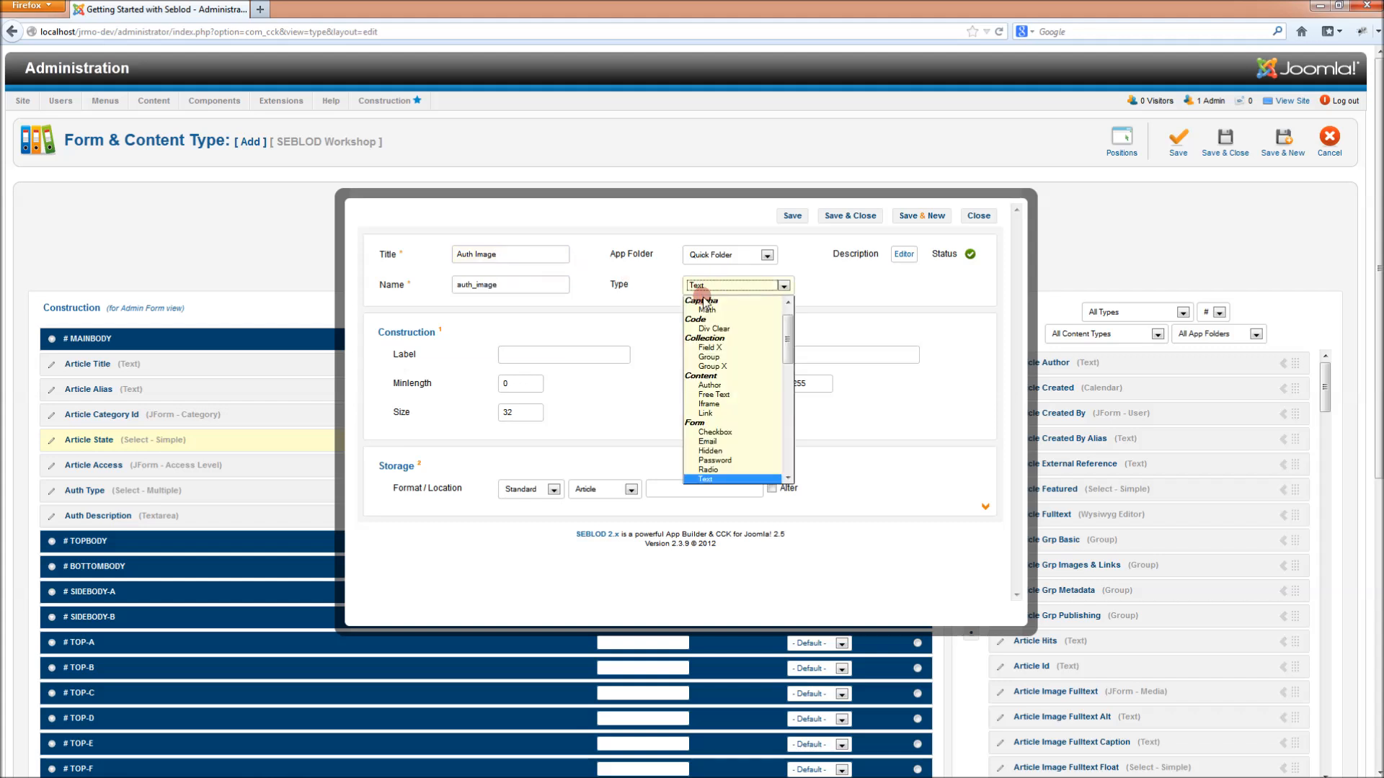
pyautogui.scroll(-12, 710, 410)
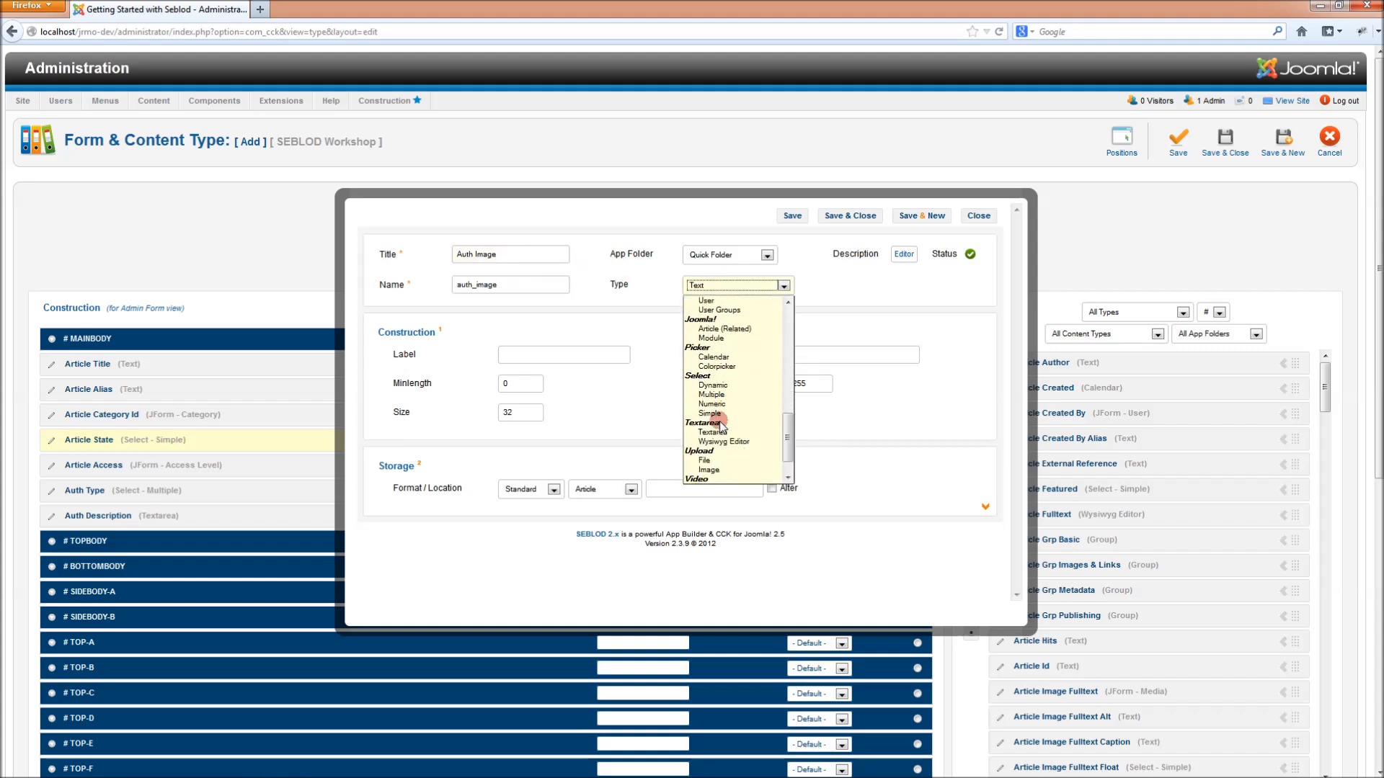
pyautogui.click(709, 442)
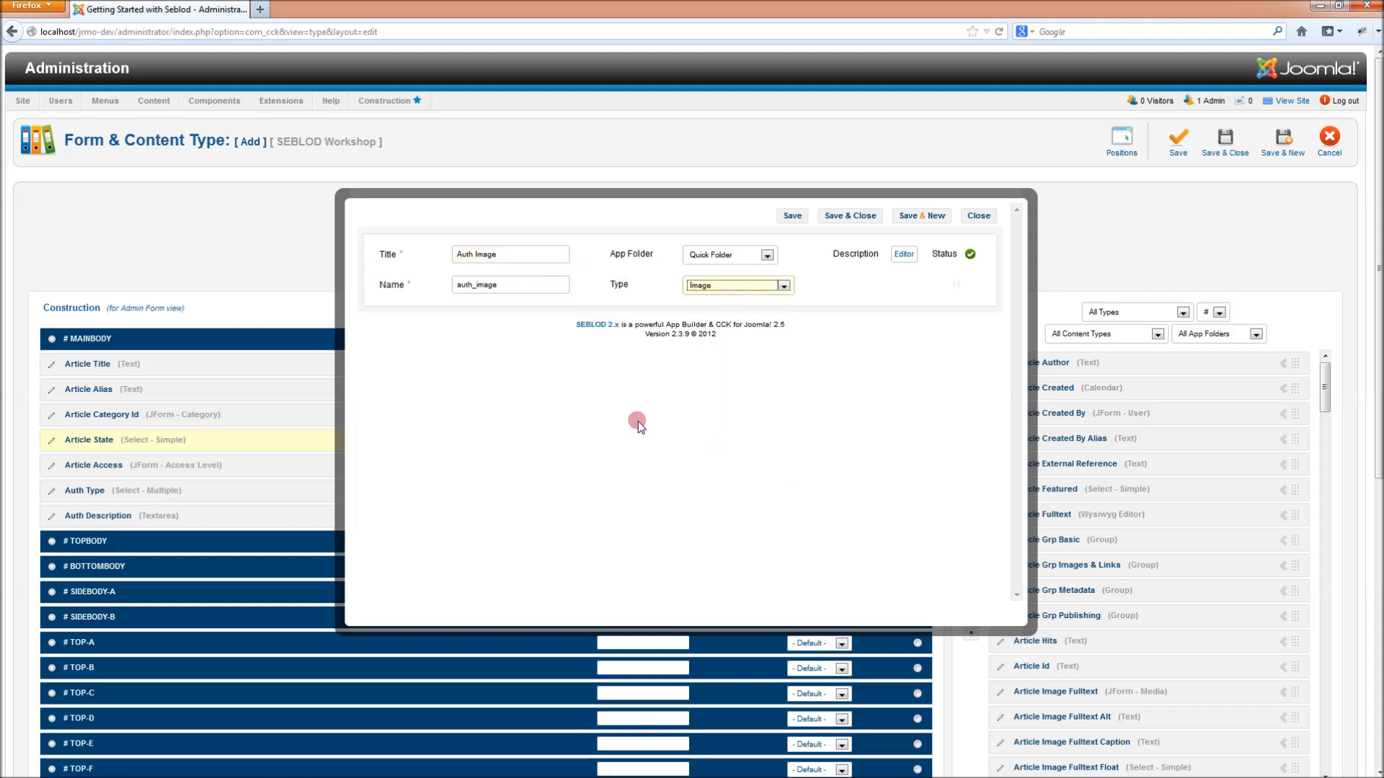
# - Store uploads in images/author, label it Author Image, keep the second thumbnail off, and save
pyautogui.click(556, 377)
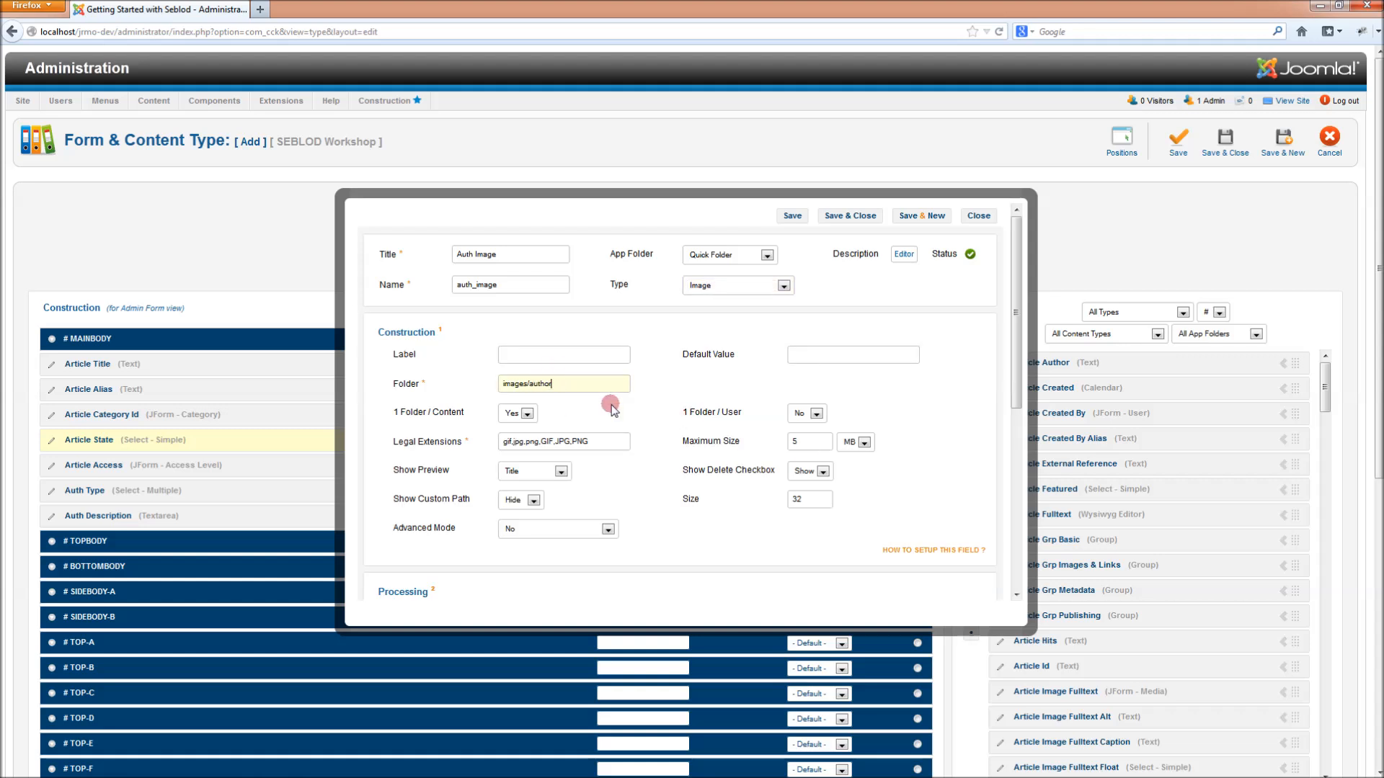
pyautogui.click(582, 355)
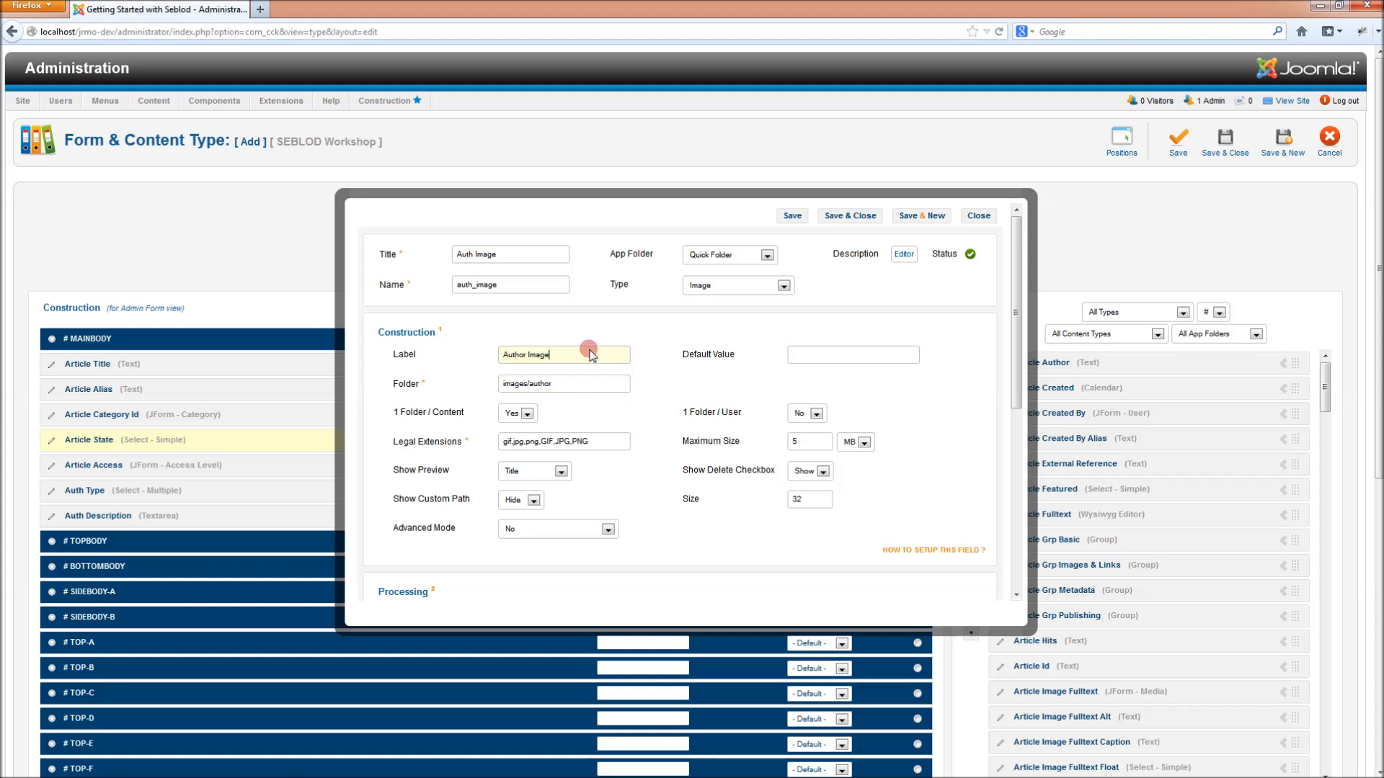
pyautogui.scroll(-8, 590, 357)
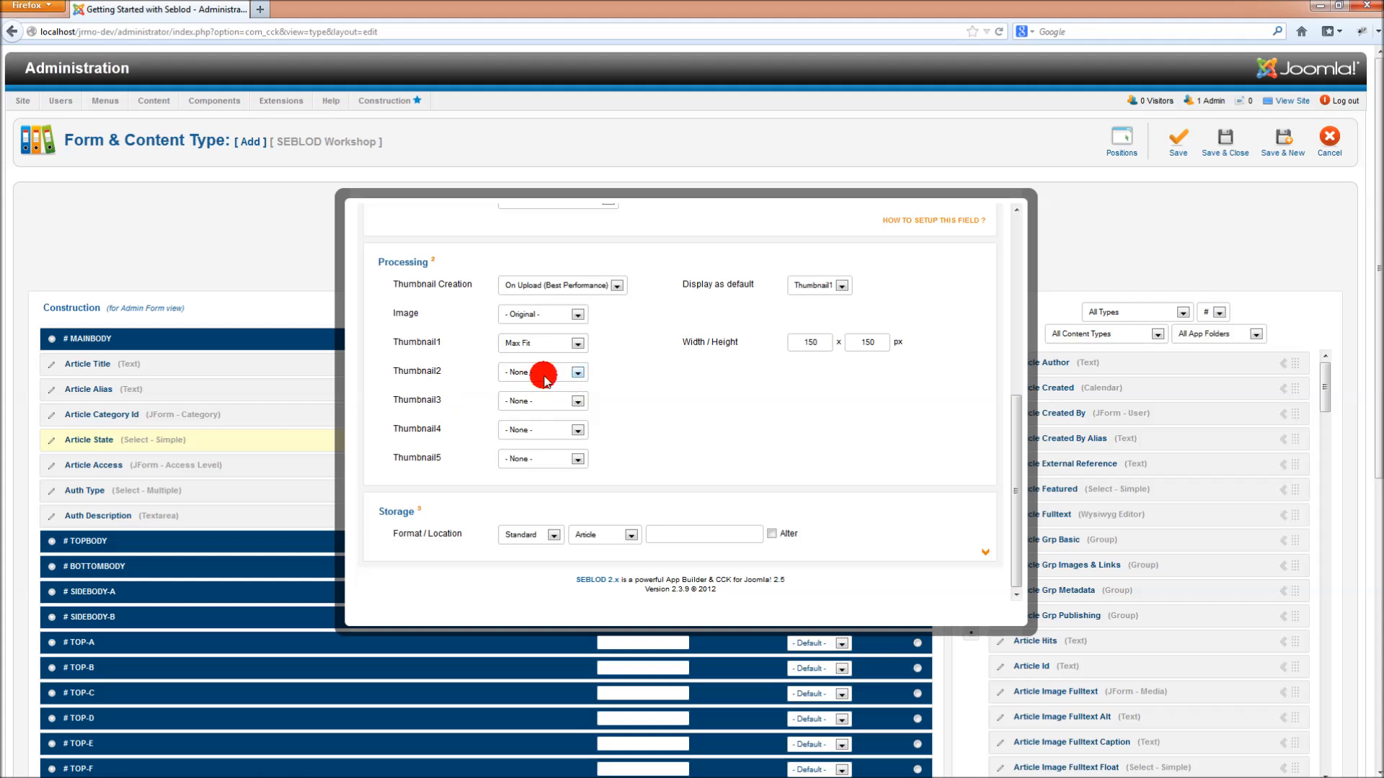
pyautogui.click(544, 375)
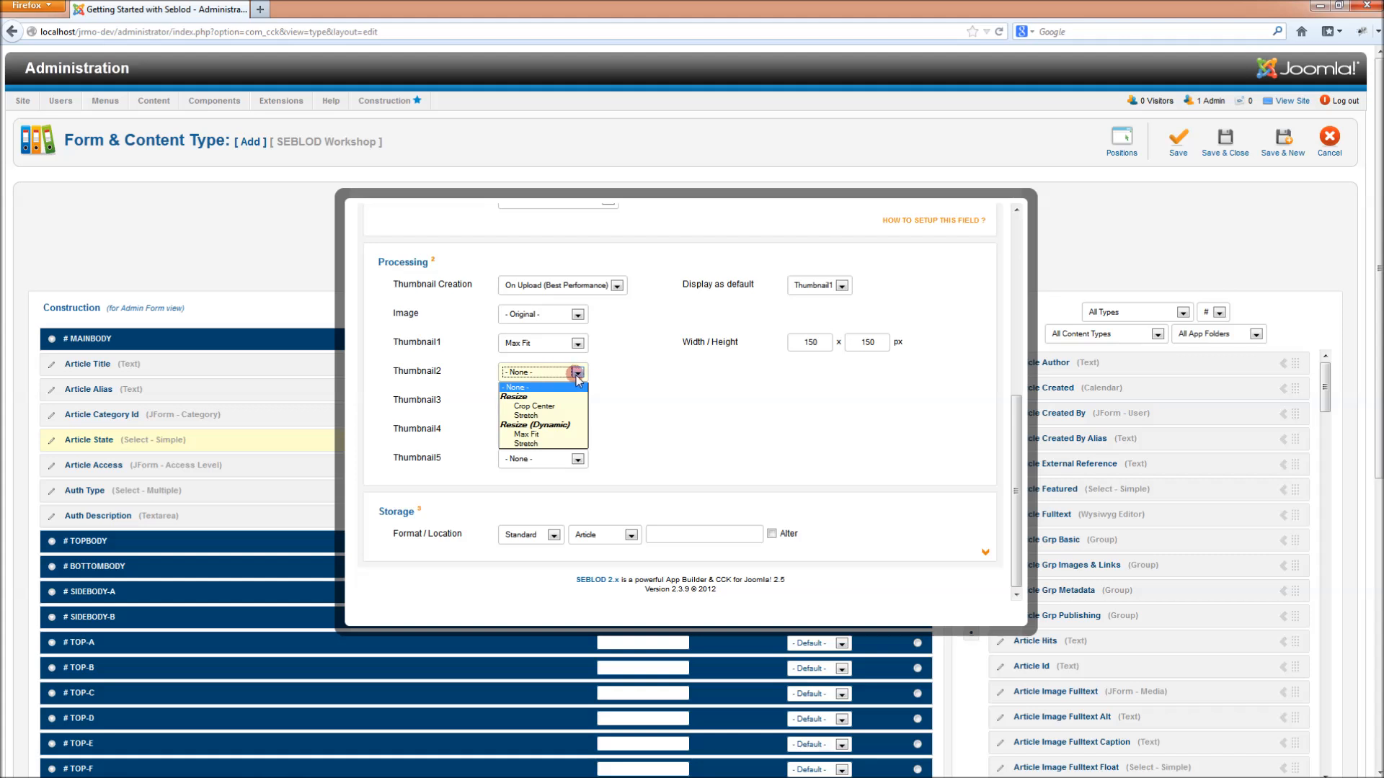
pyautogui.click(634, 373)
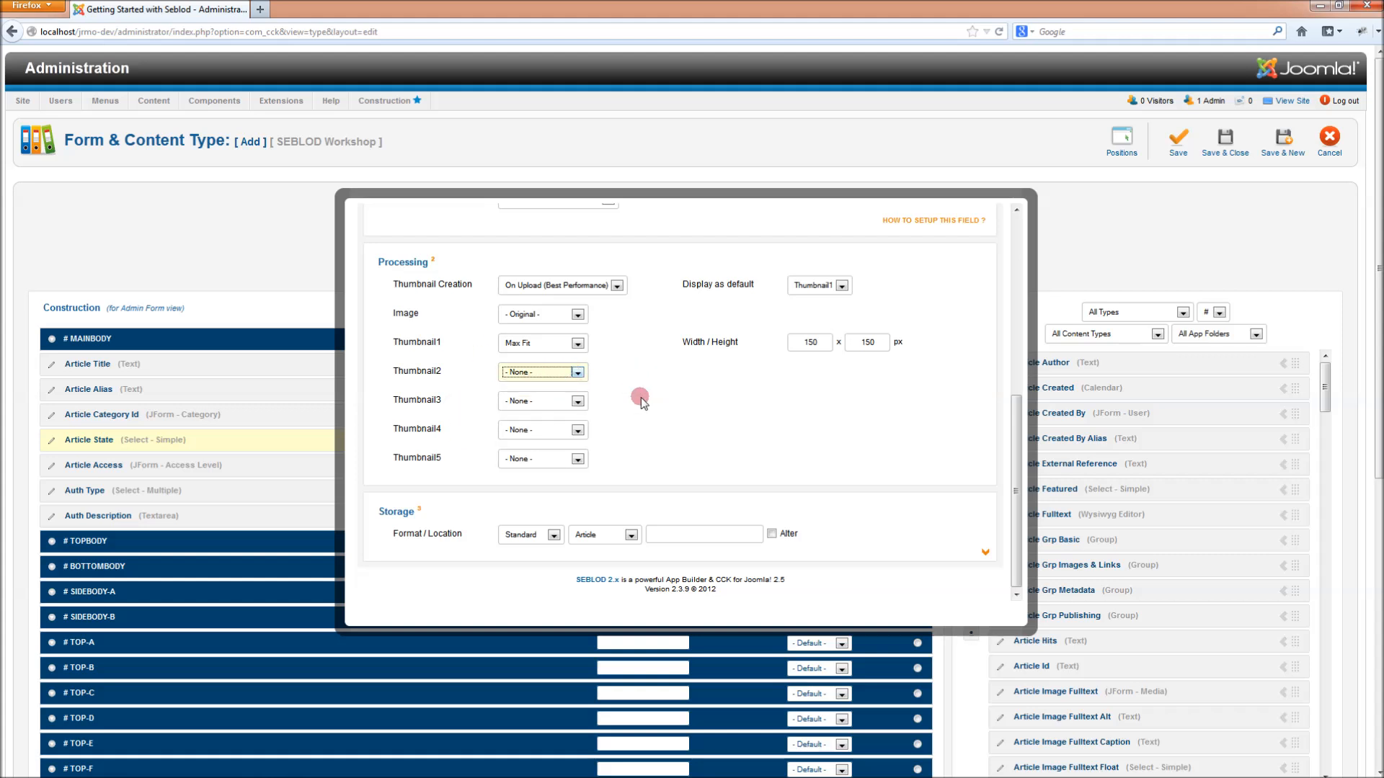
pyautogui.scroll(5, 642, 400)
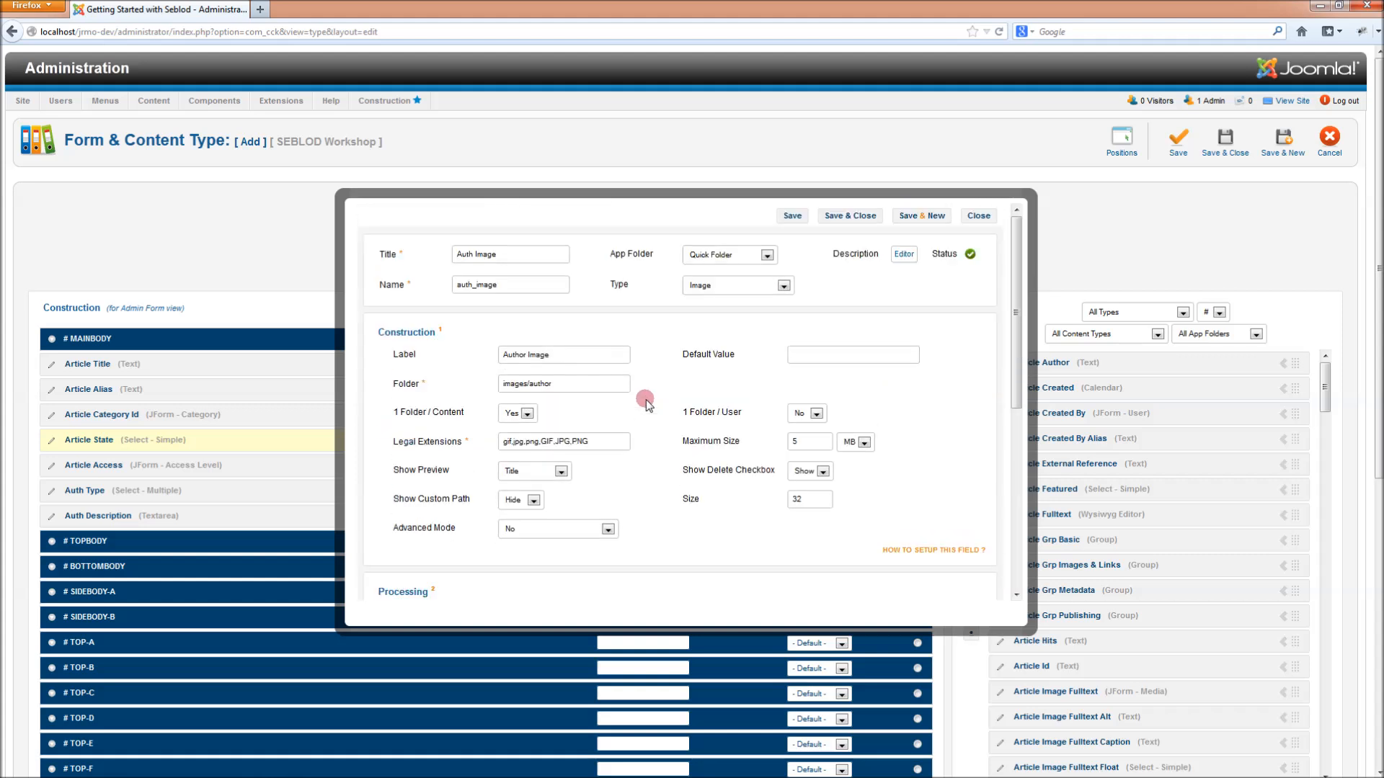
pyautogui.click(862, 221)
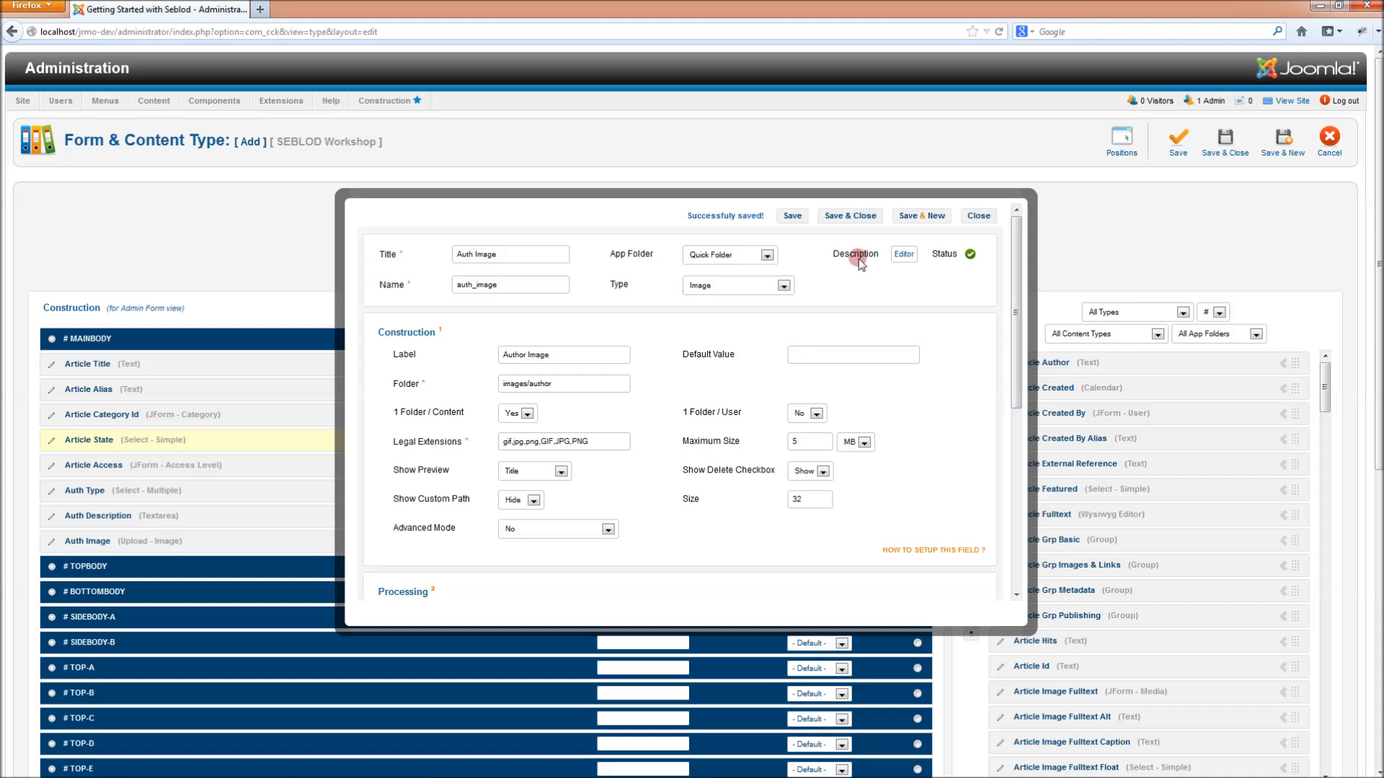
# - Create a field titled Auth Website with type Link and save it
pyautogui.click(970, 310)
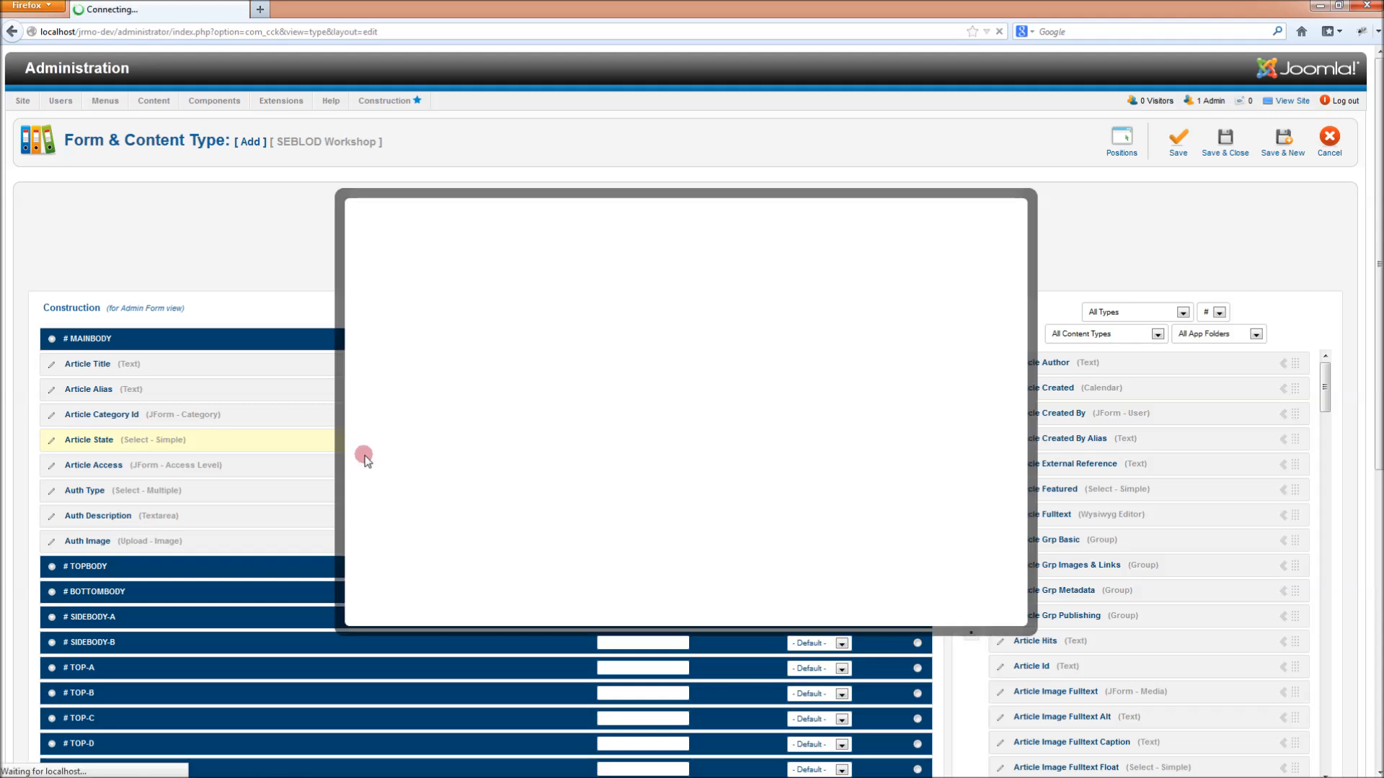
pyautogui.write('Auth Website')
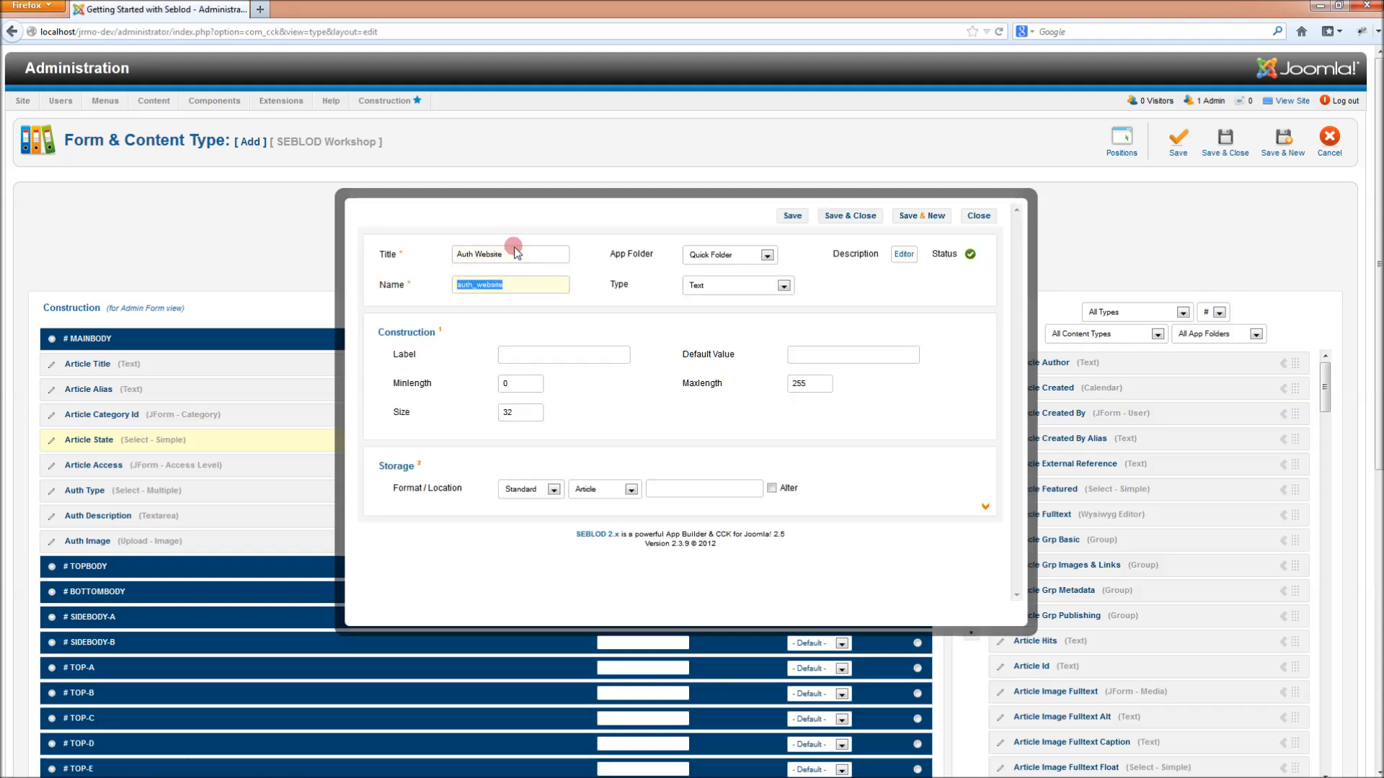
pyautogui.click(750, 286)
pyautogui.click(730, 417)
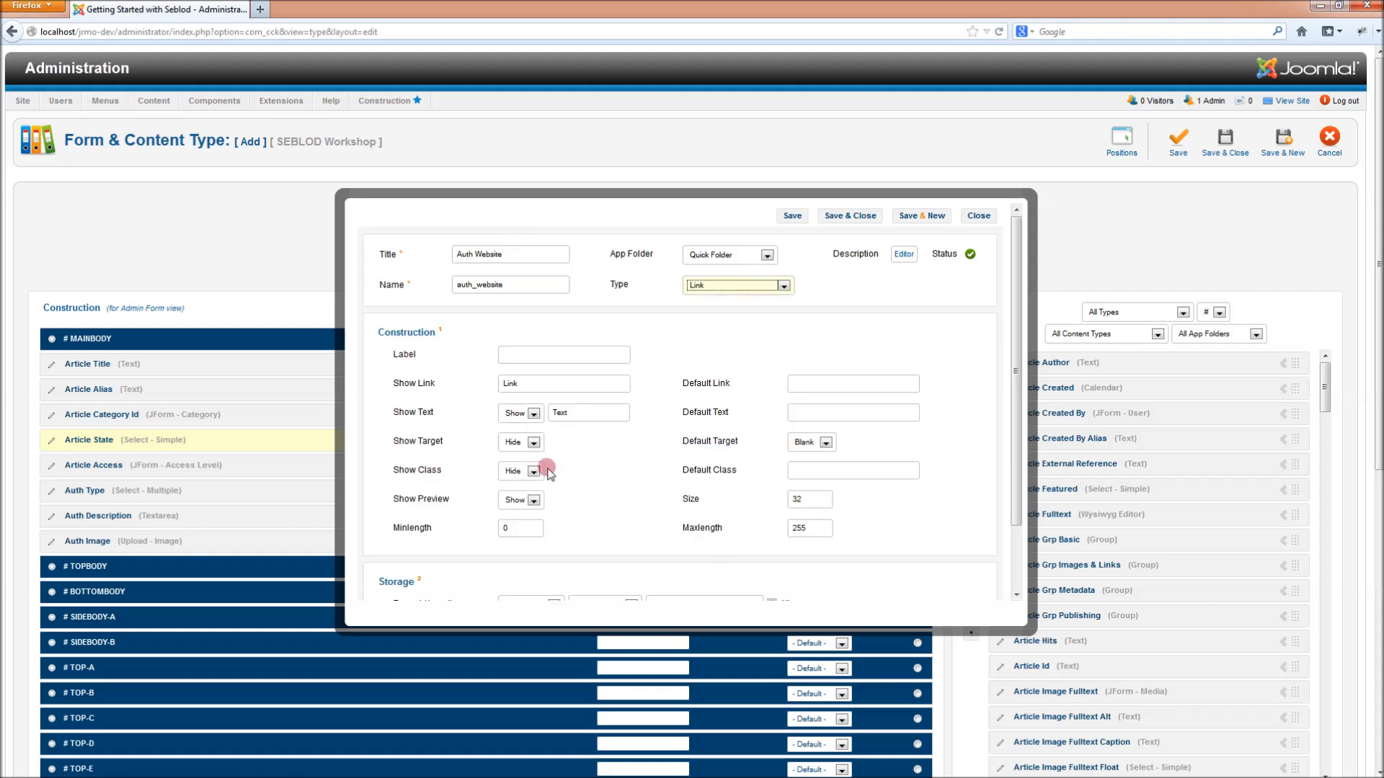
pyautogui.click(858, 218)
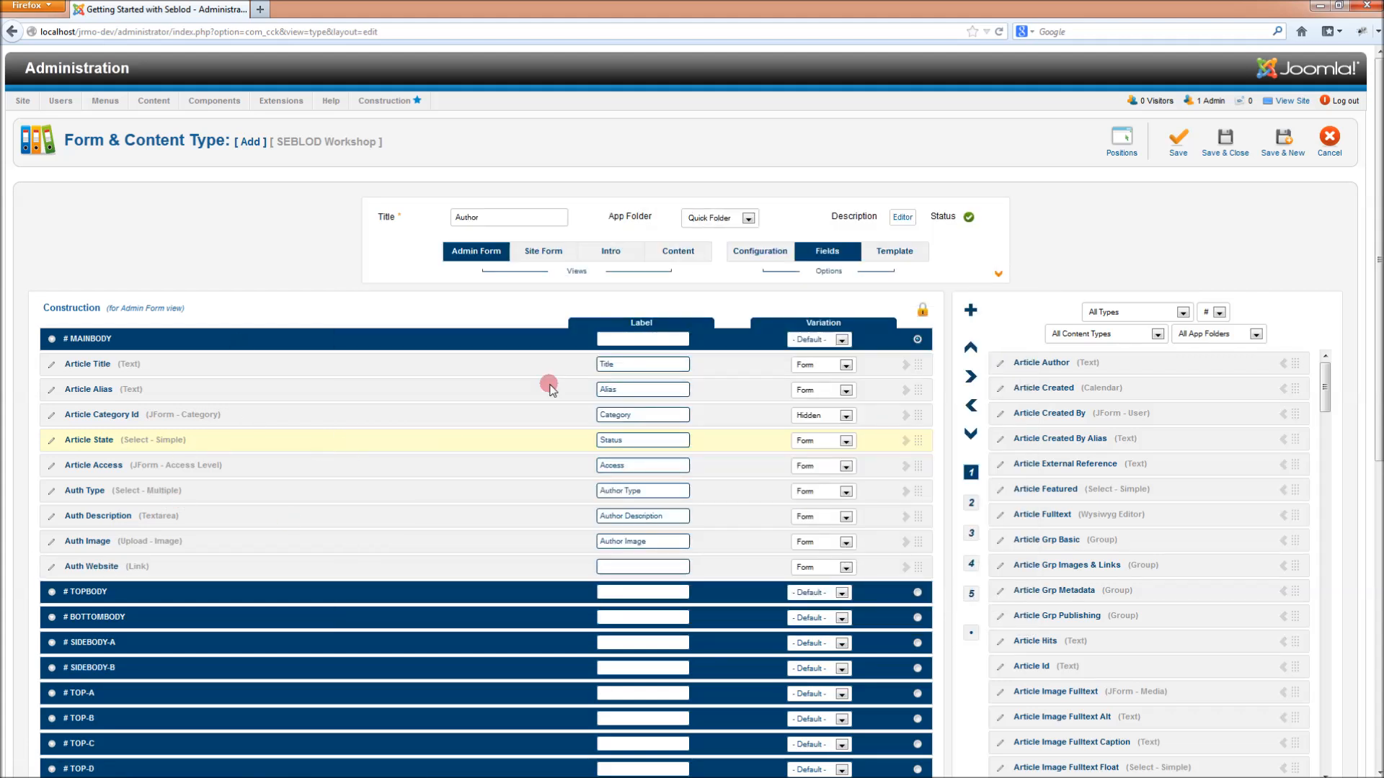
# - Save the content type and add Auth Description, Image, Type and Website to the Content view mainbody
pyautogui.click(1172, 140)
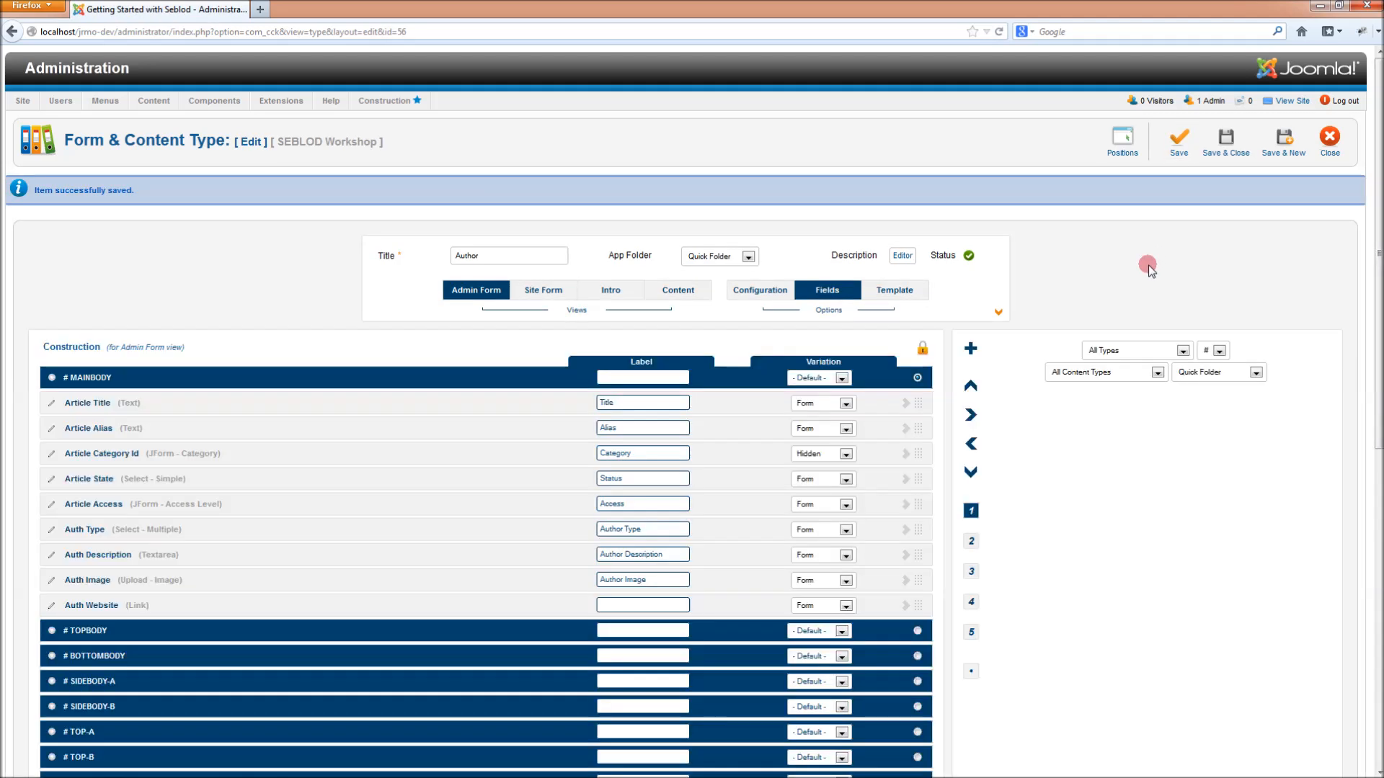
pyautogui.click(690, 298)
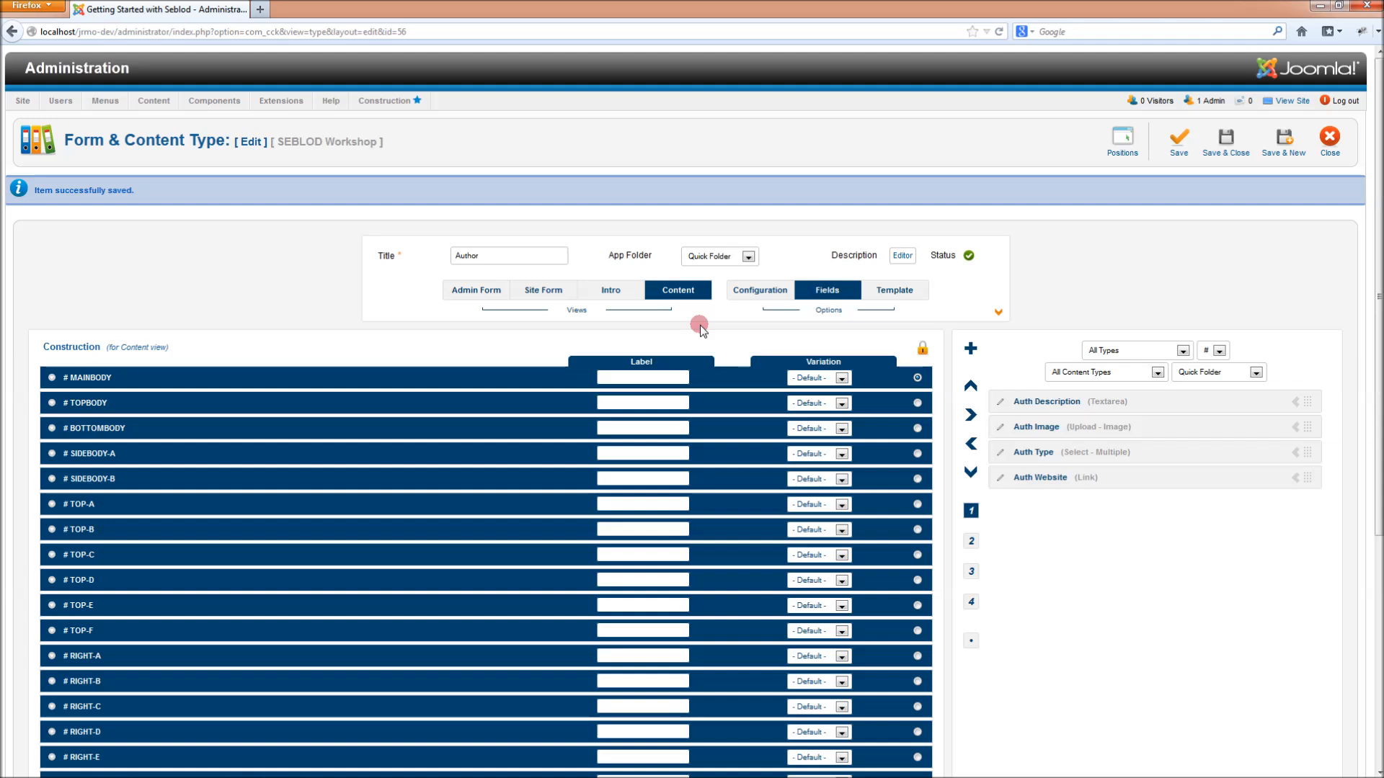
pyautogui.click(1295, 403)
pyautogui.click(1295, 402)
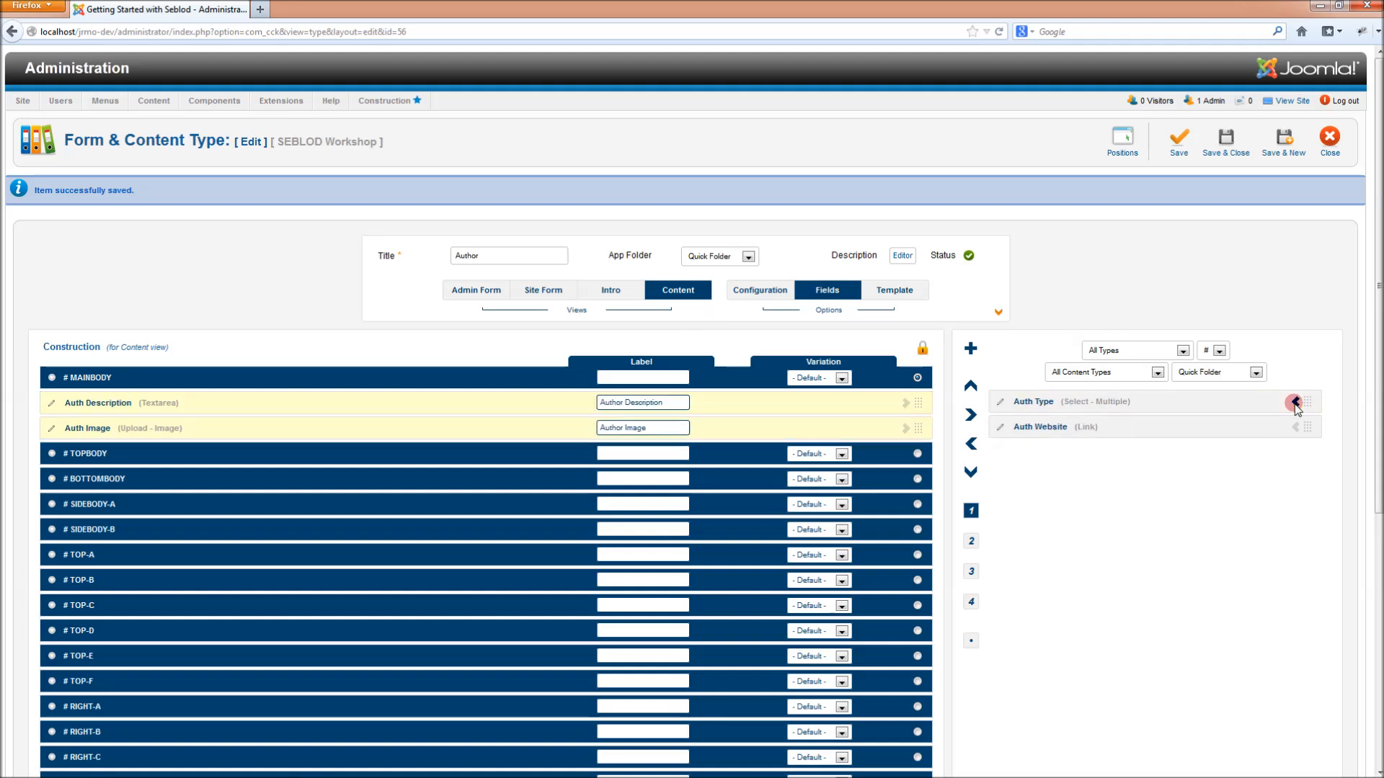
pyautogui.click(1295, 402)
pyautogui.click(1295, 402)
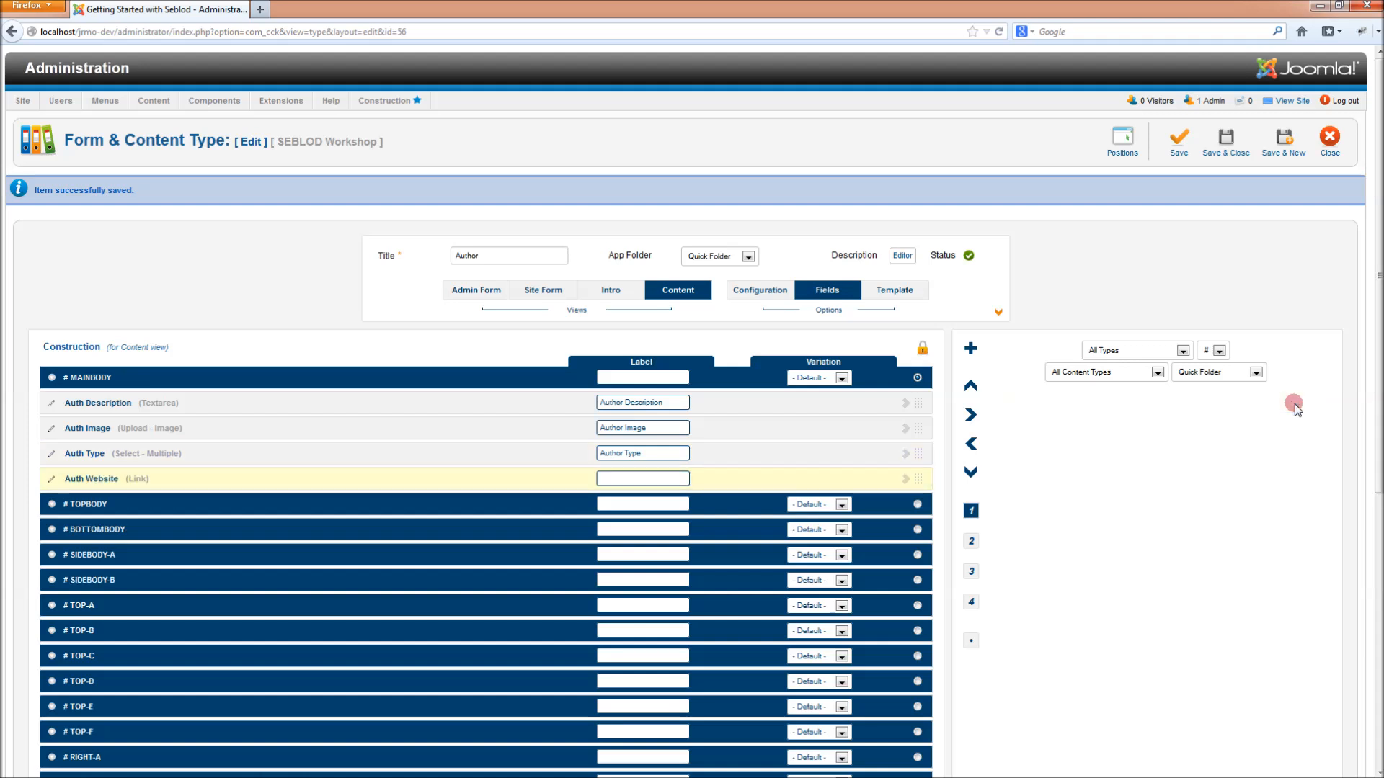
# - Set the available-fields folder filter to All App Folders
pyautogui.click(1199, 380)
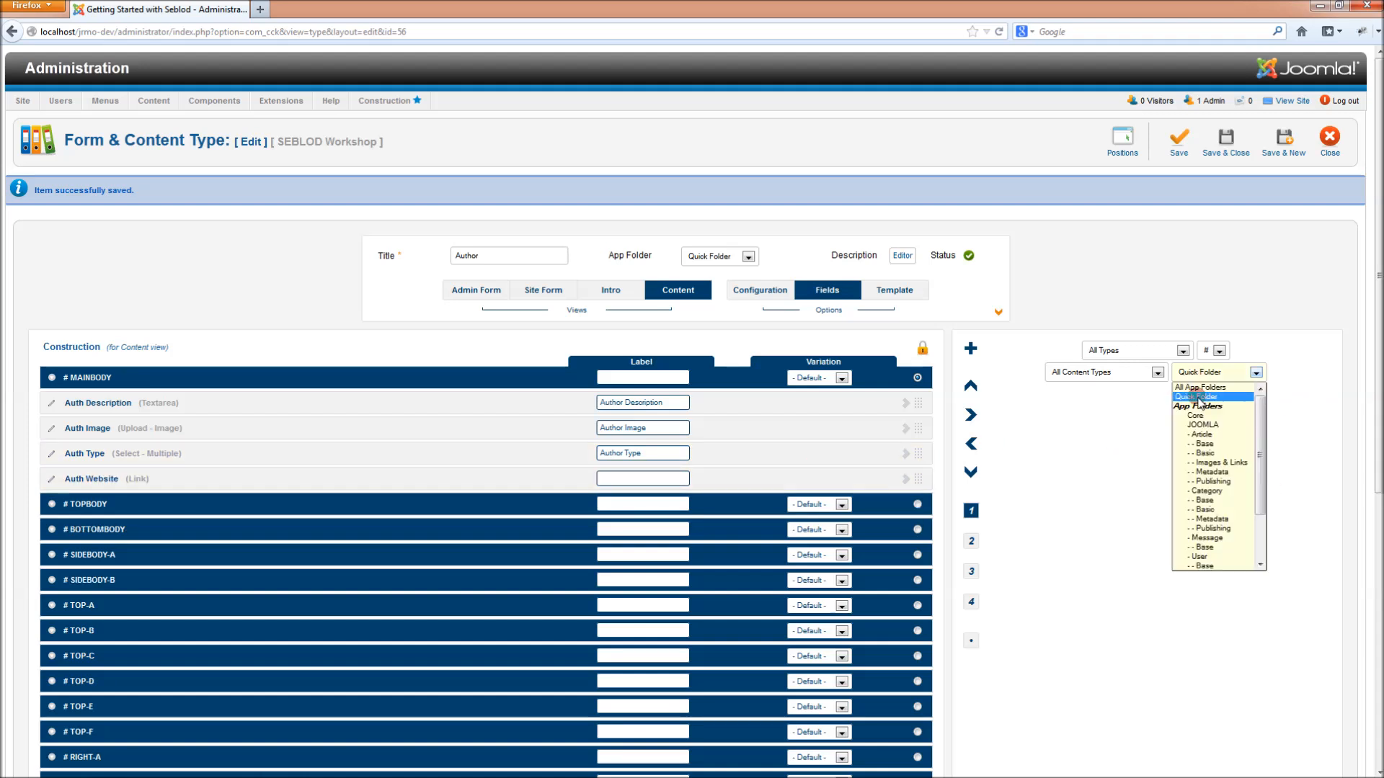
pyautogui.click(1197, 389)
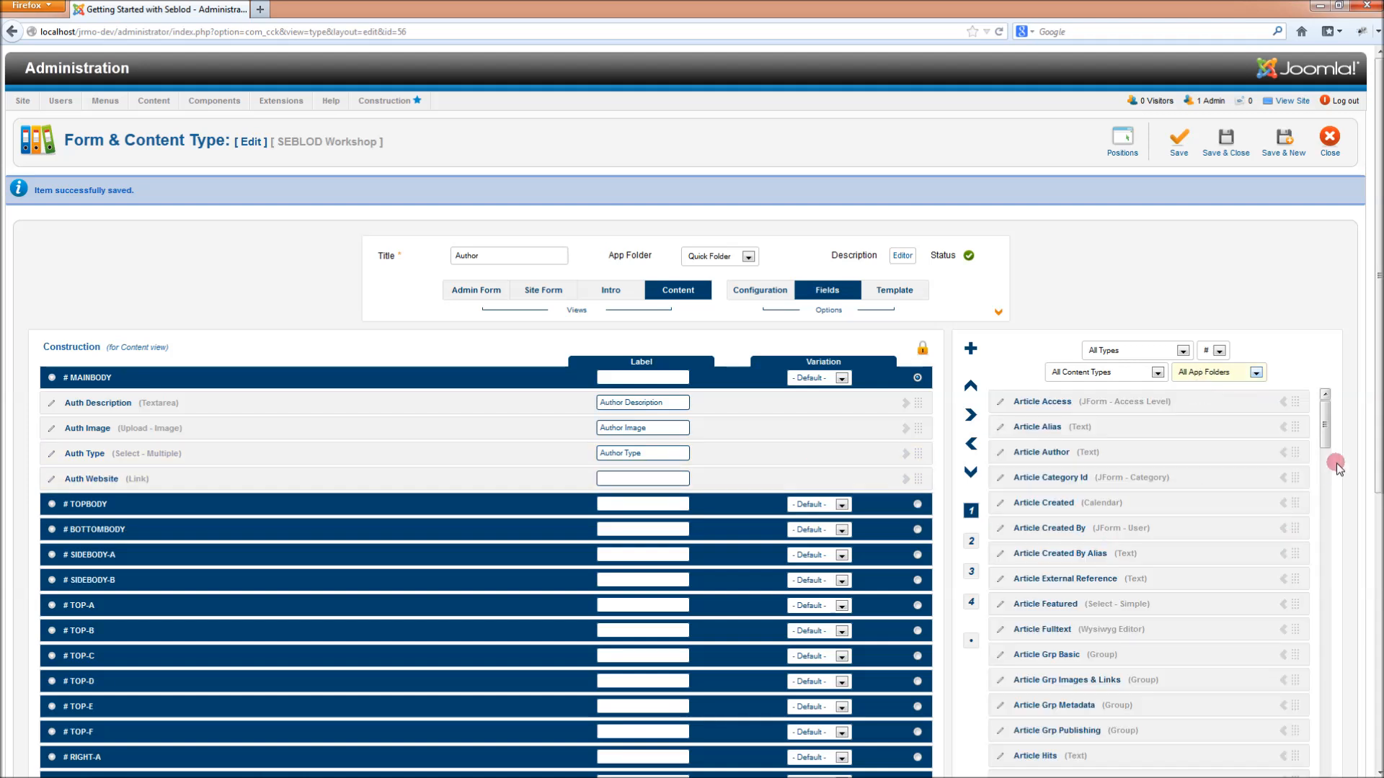
pyautogui.click(1218, 372)
pyautogui.click(1235, 393)
pyautogui.moveTo(1325, 424)
pyautogui.mouseDown()
pyautogui.moveTo(1325, 642)
pyautogui.moveTo(1325, 407)
pyautogui.mouseUp()
pyautogui.moveTo(1378, 377)
pyautogui.mouseDown()
pyautogui.moveTo(1376, 456)
pyautogui.moveTo(1377, 378)
pyautogui.mouseUp()
pyautogui.click(67, 479)
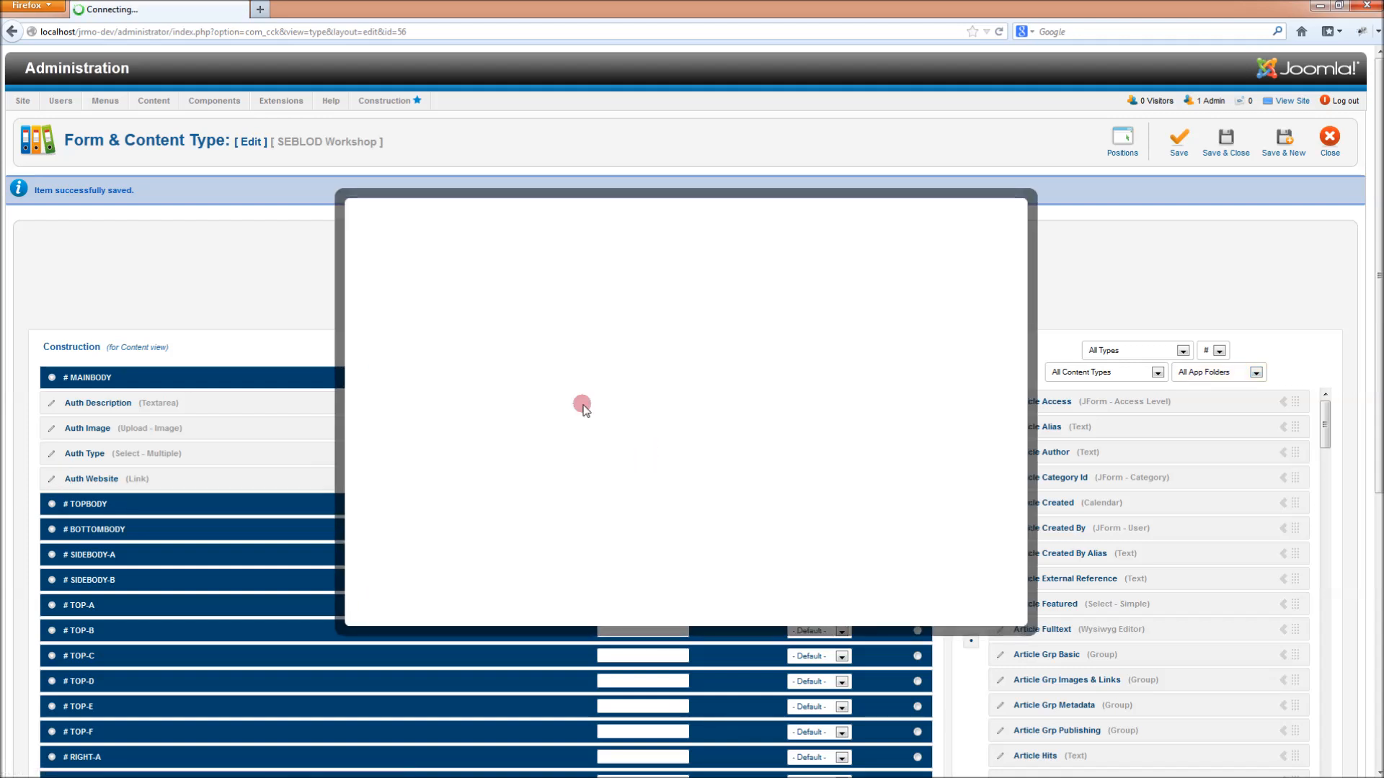
# - Relabel Auth Website for the author's website and preview the seb_one template positions
pyautogui.click(528, 355)
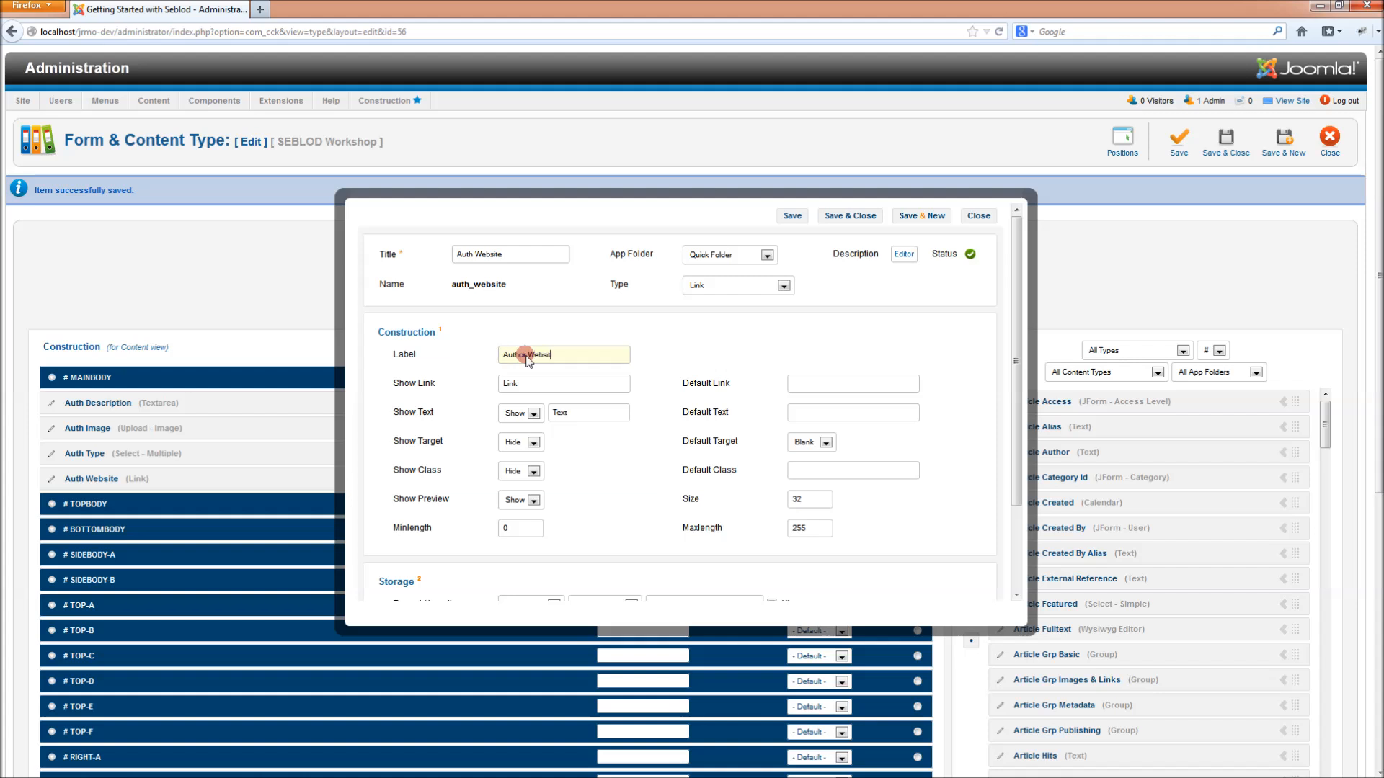
pyautogui.click(901, 213)
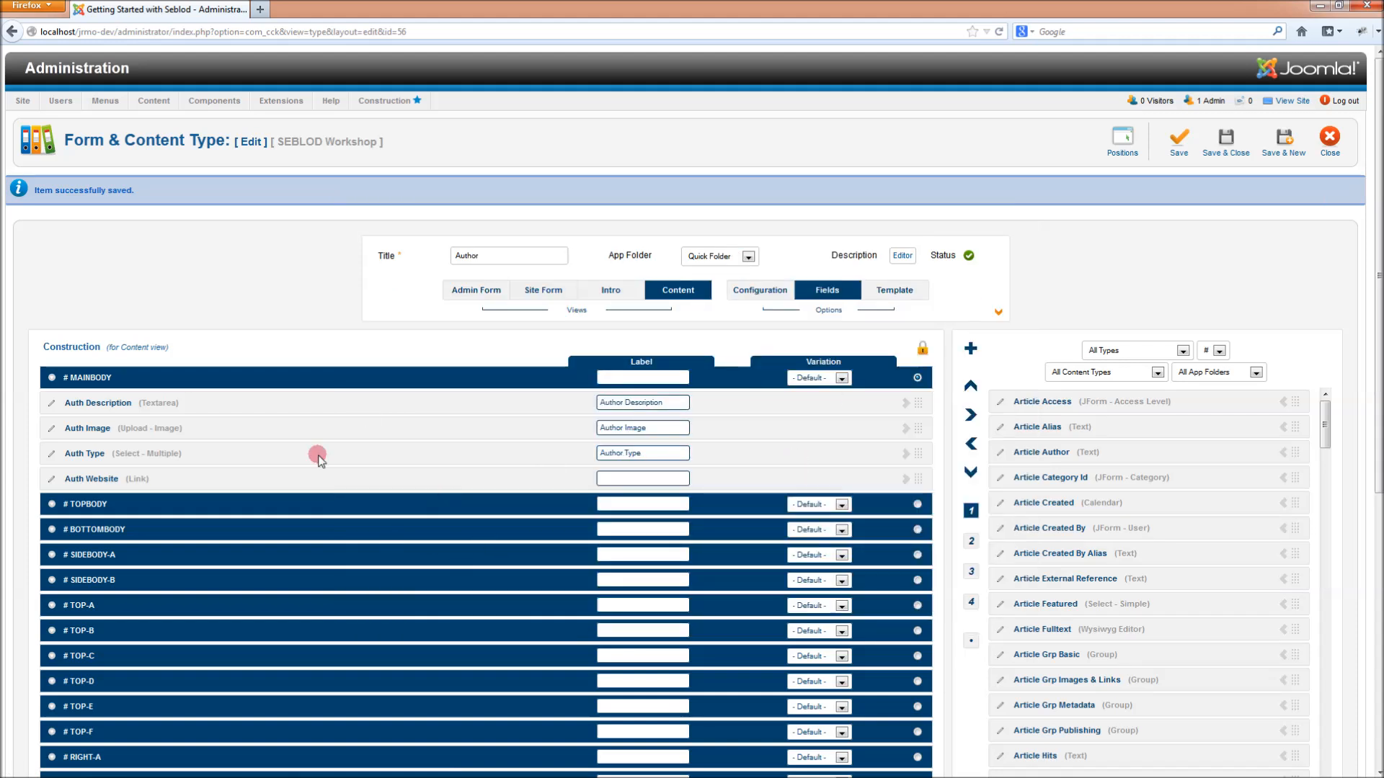
pyautogui.click(1120, 145)
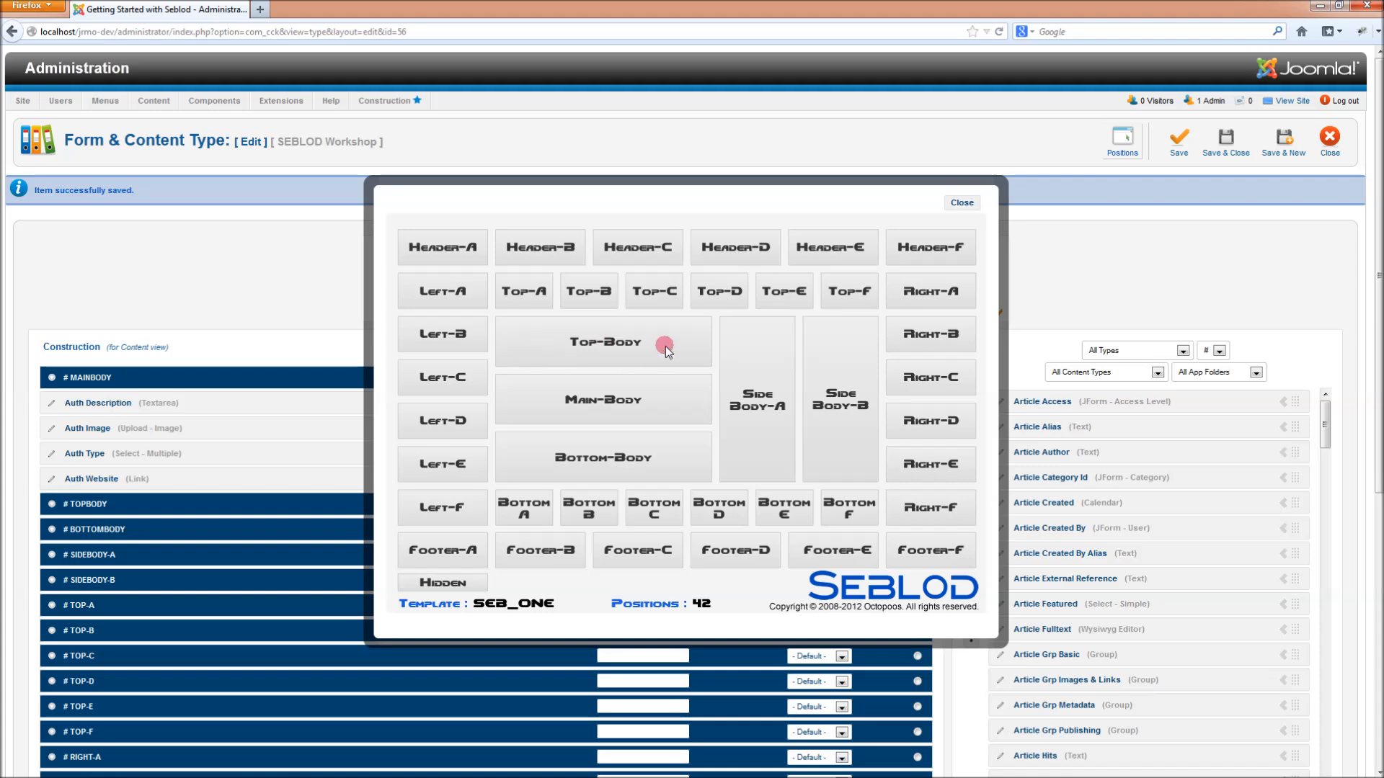
pyautogui.click(963, 204)
pyautogui.click(892, 290)
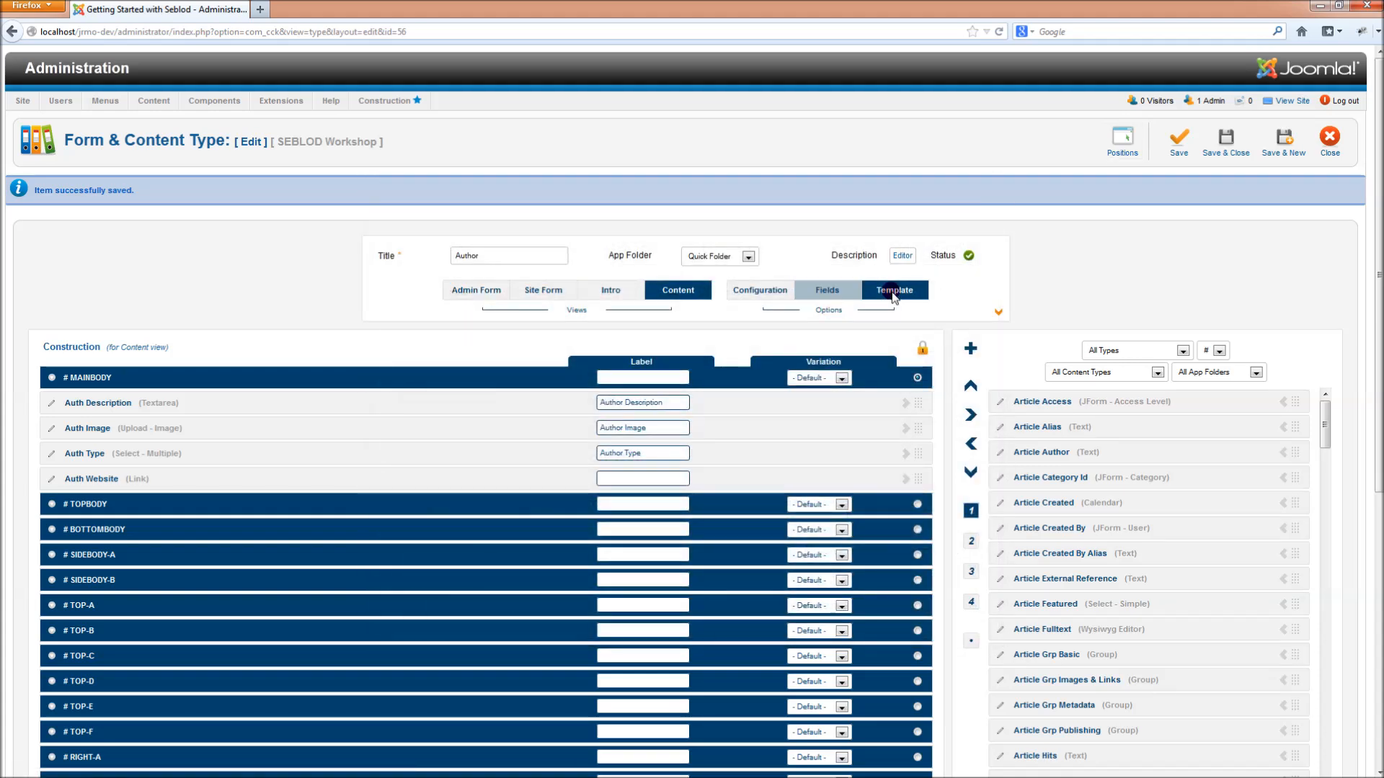
# - Set the Left Column Width to 150 and the Right Column width to 0, then save
pyautogui.scroll(-2, 533, 548)
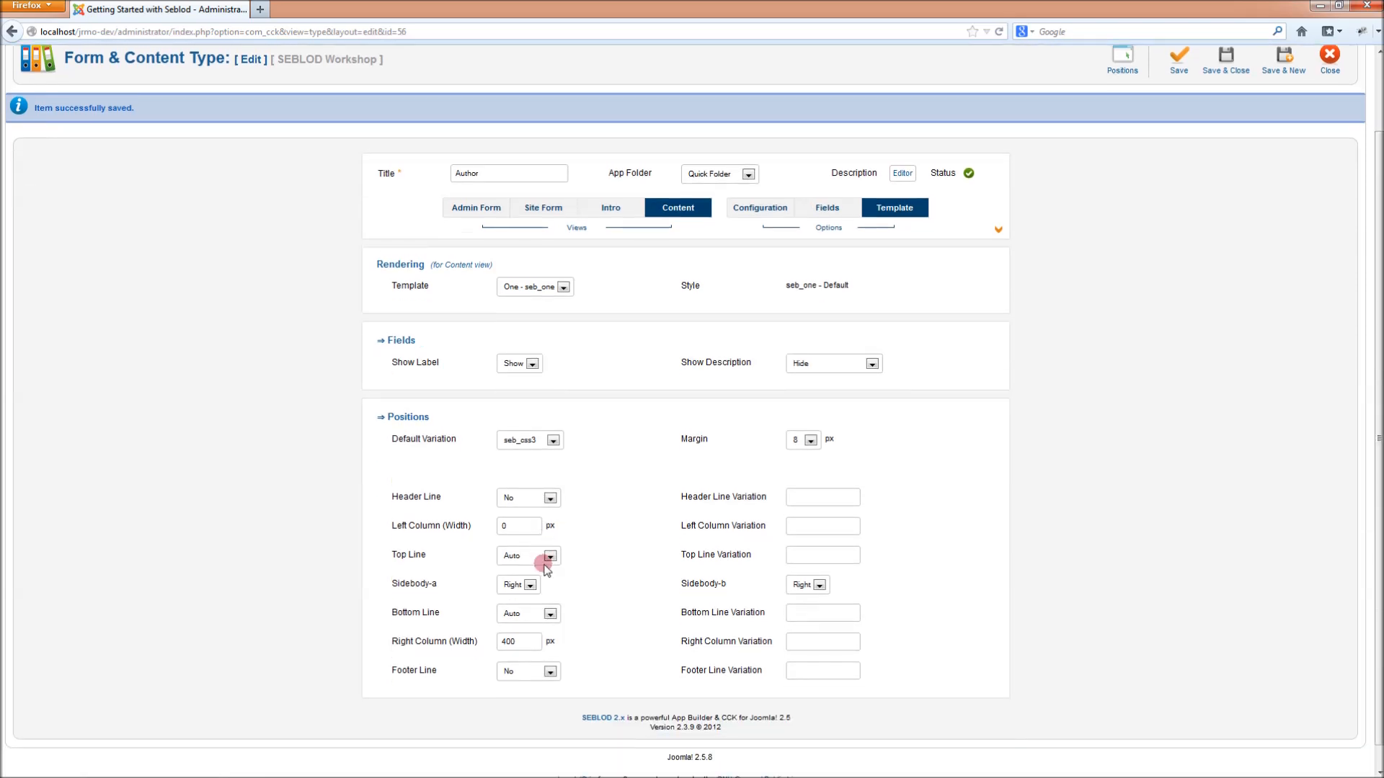
pyautogui.doubleClick(511, 530)
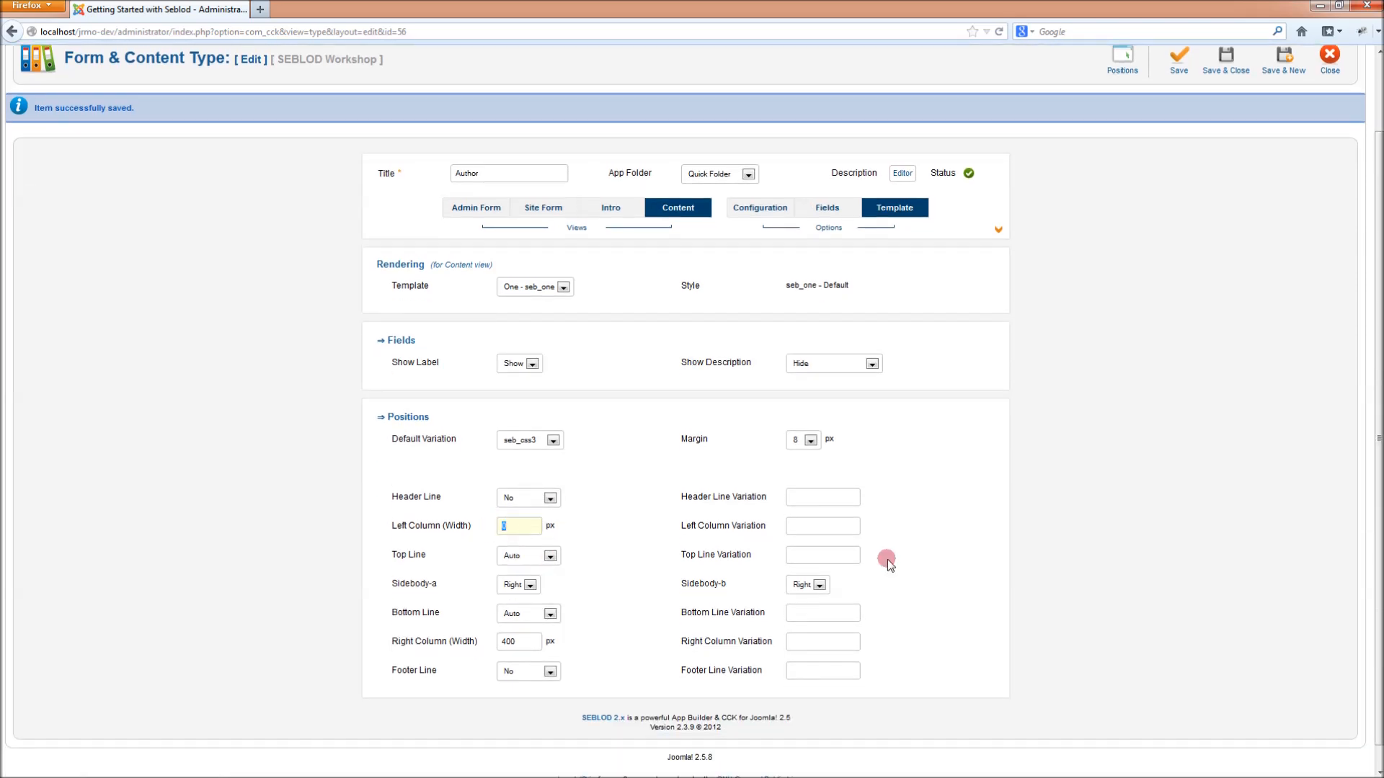
pyautogui.write('150')
pyautogui.click(526, 543)
pyautogui.click(463, 640)
pyautogui.write('0')
pyautogui.click(617, 573)
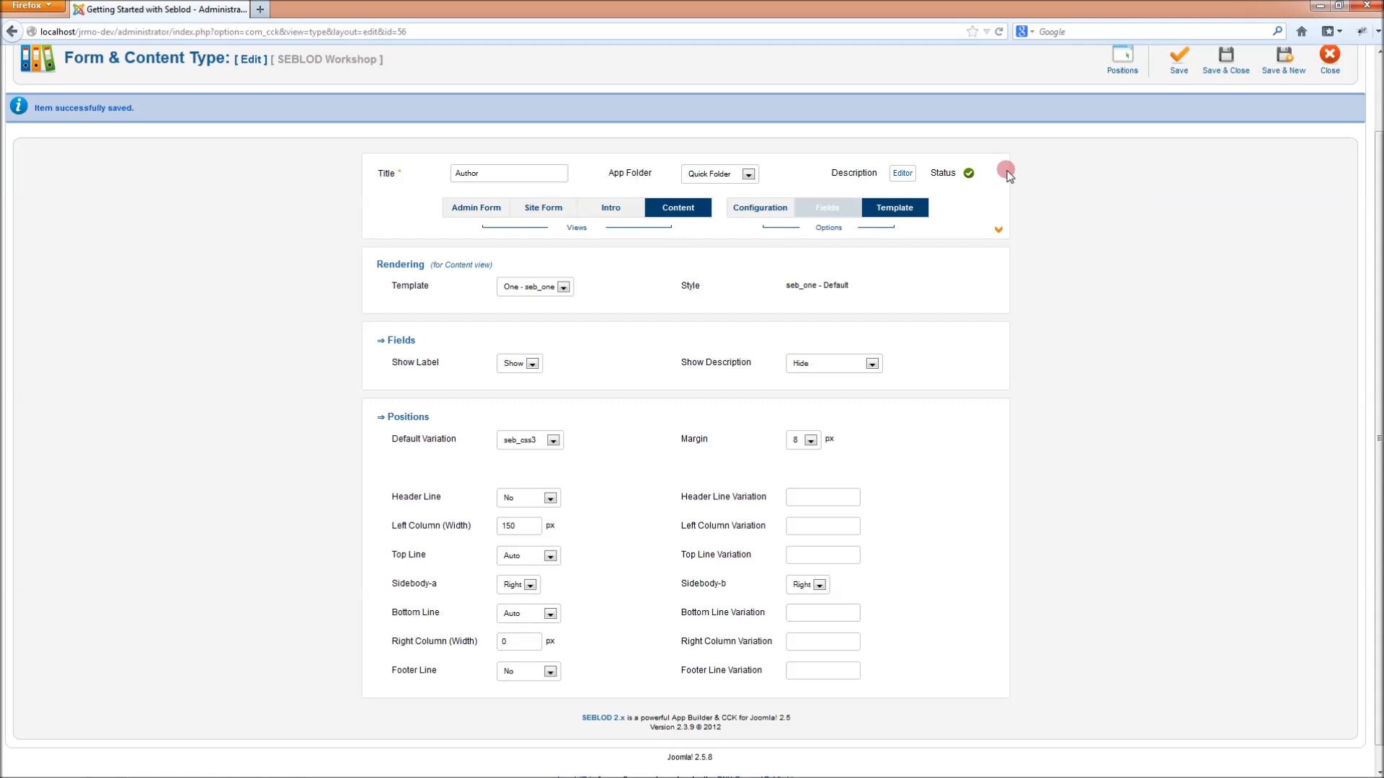
pyautogui.click(1182, 72)
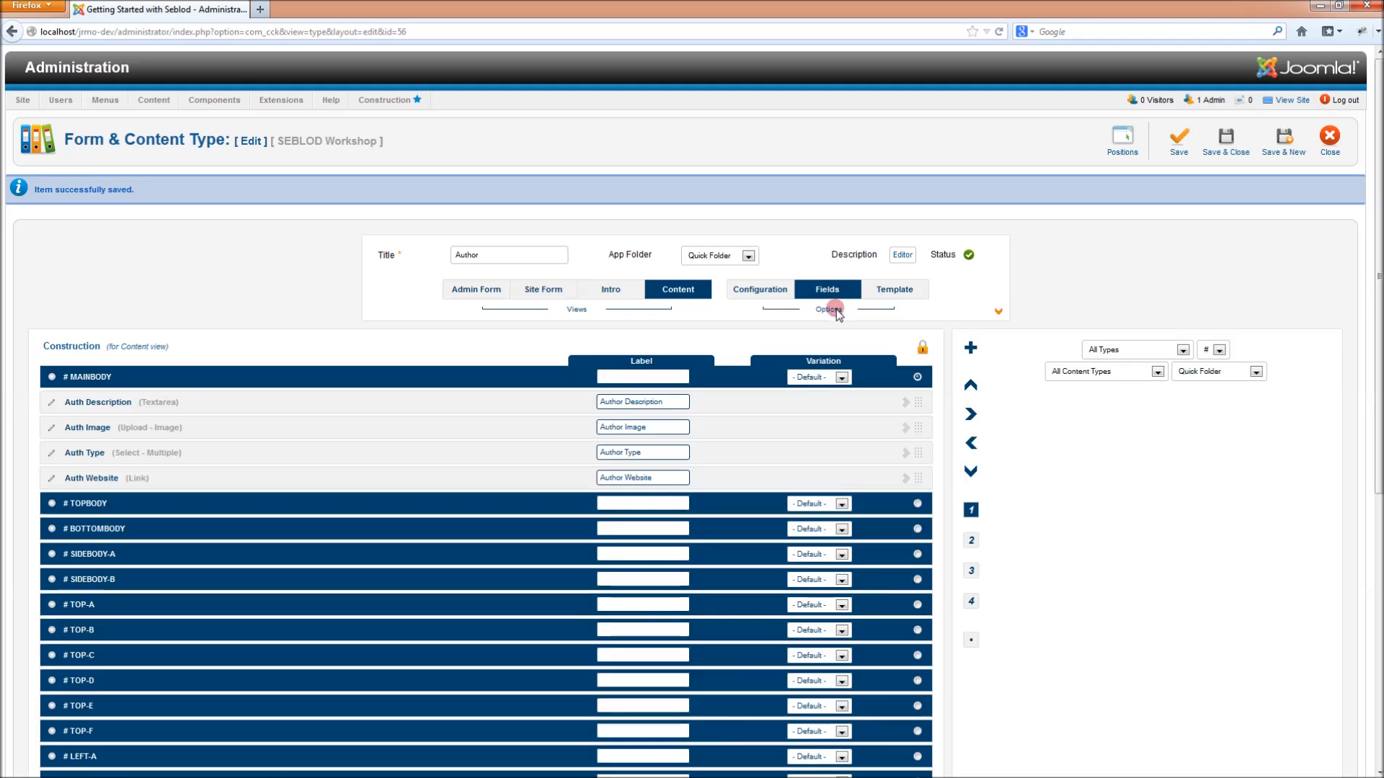
# - Move Auth Image into the left column at LEFT-B, then save and close the content type
pyautogui.scroll(-2, 835, 306)
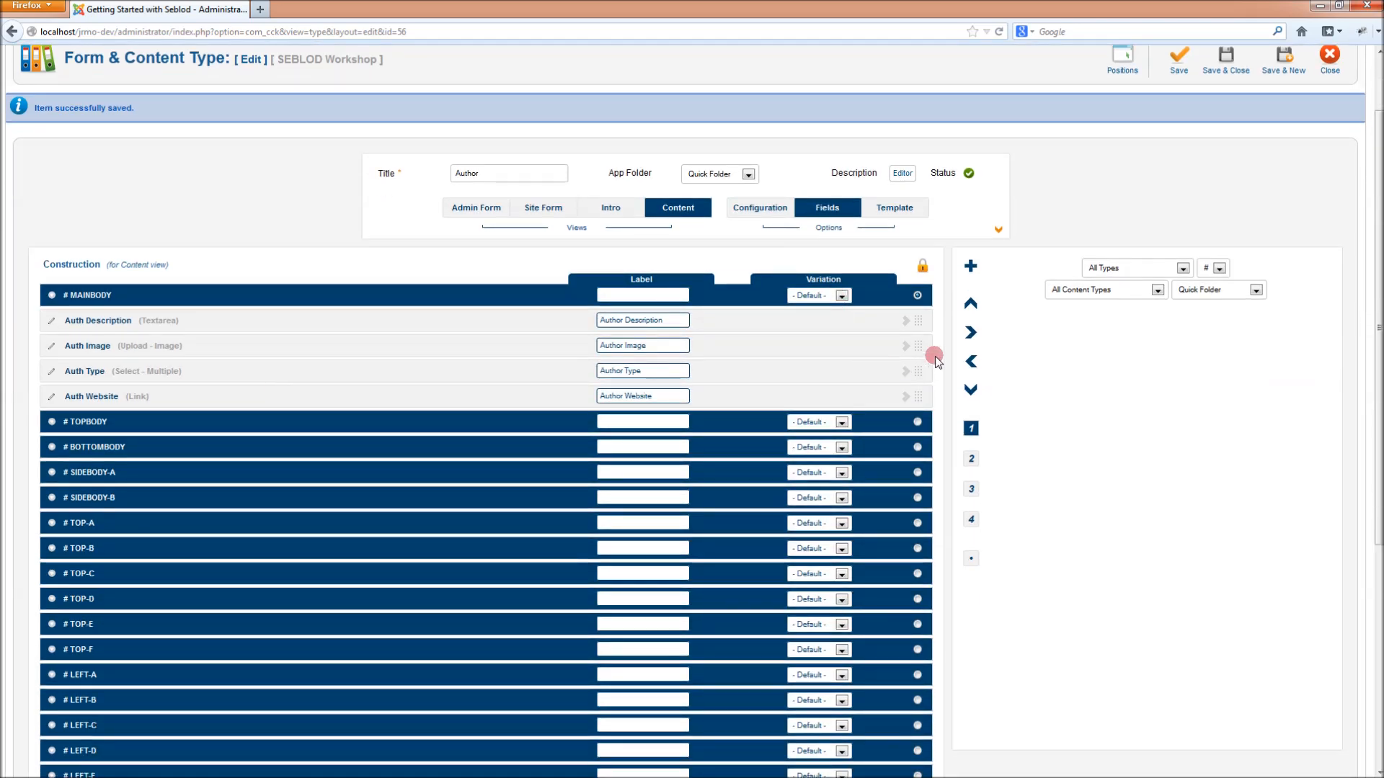
pyautogui.moveTo(919, 346); pyautogui.dragTo(914, 705)
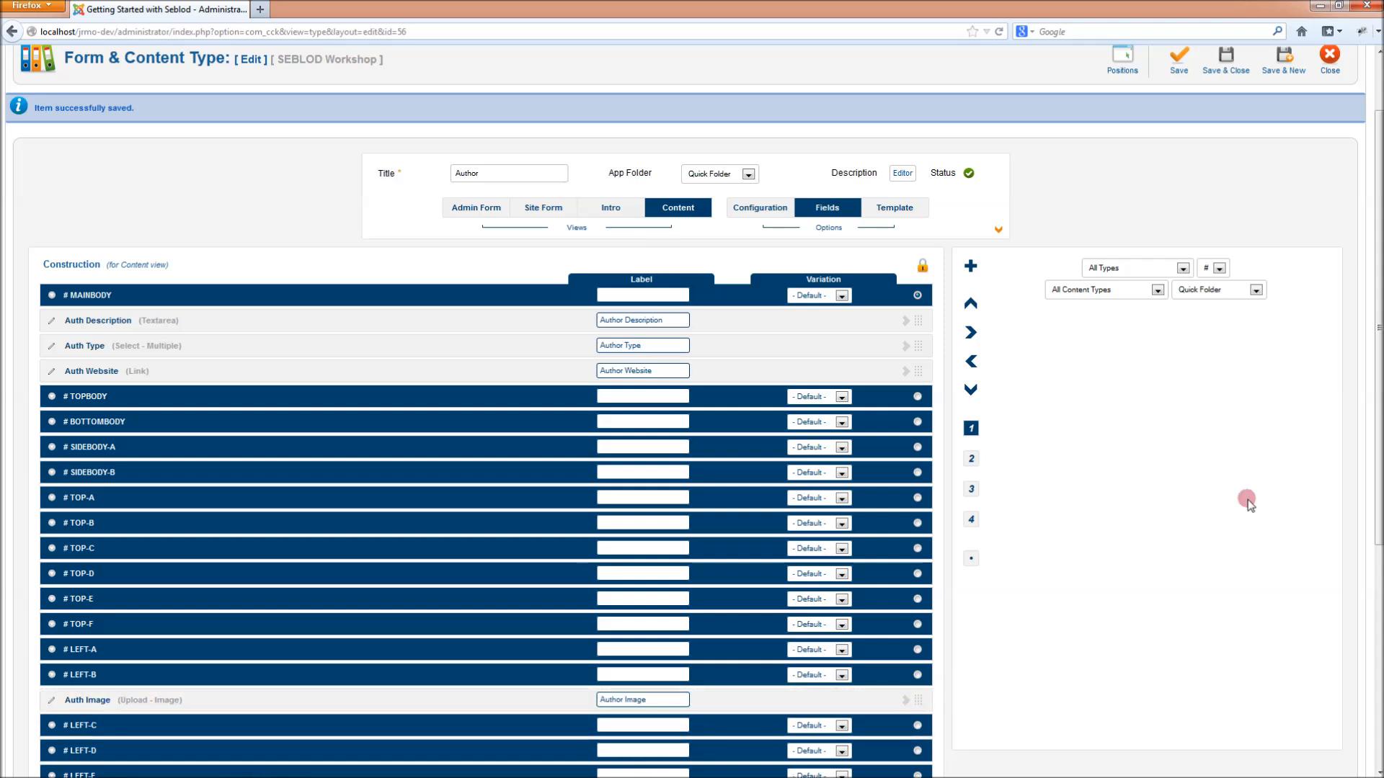
pyautogui.scroll(2, 1244, 493)
pyautogui.click(1228, 141)
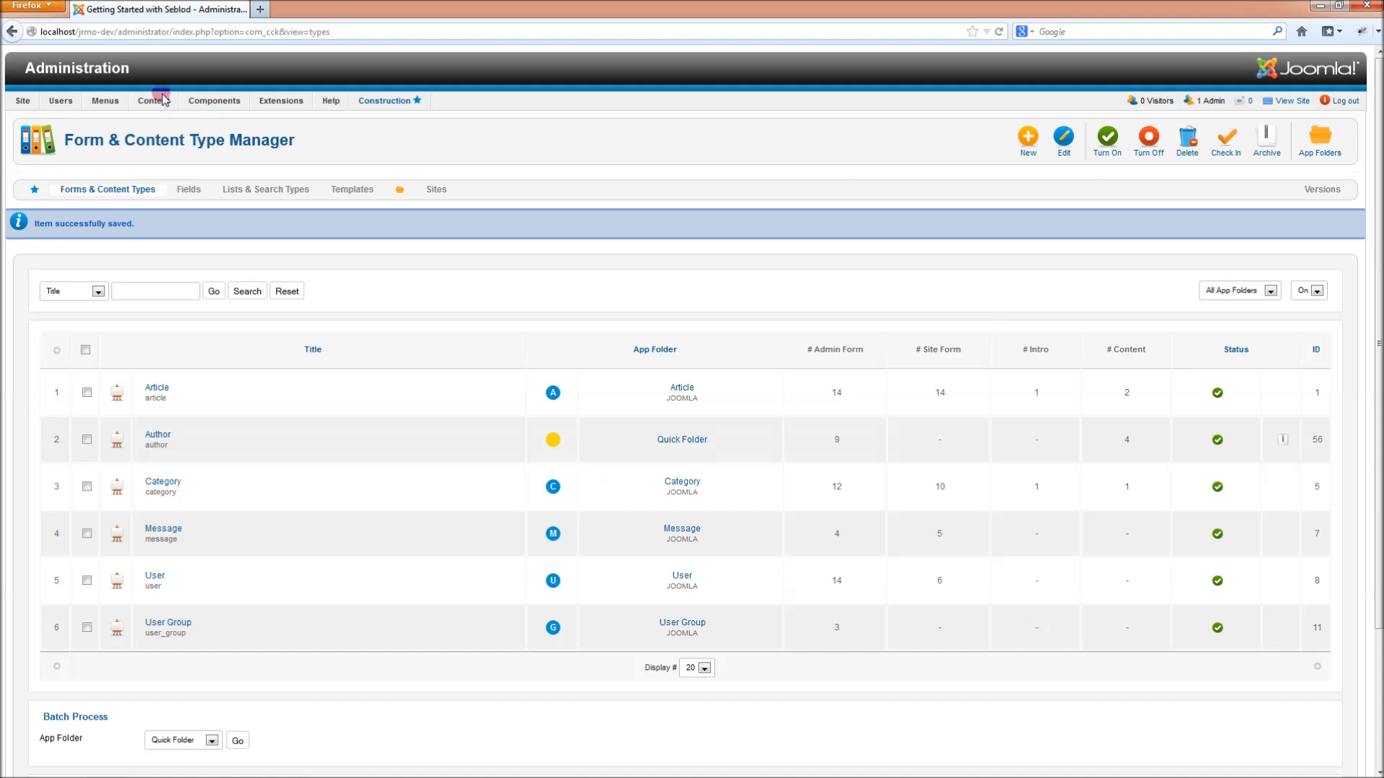
# - Start a new Author item in the Article Manager and enter the author's name as title
pyautogui.click(167, 120)
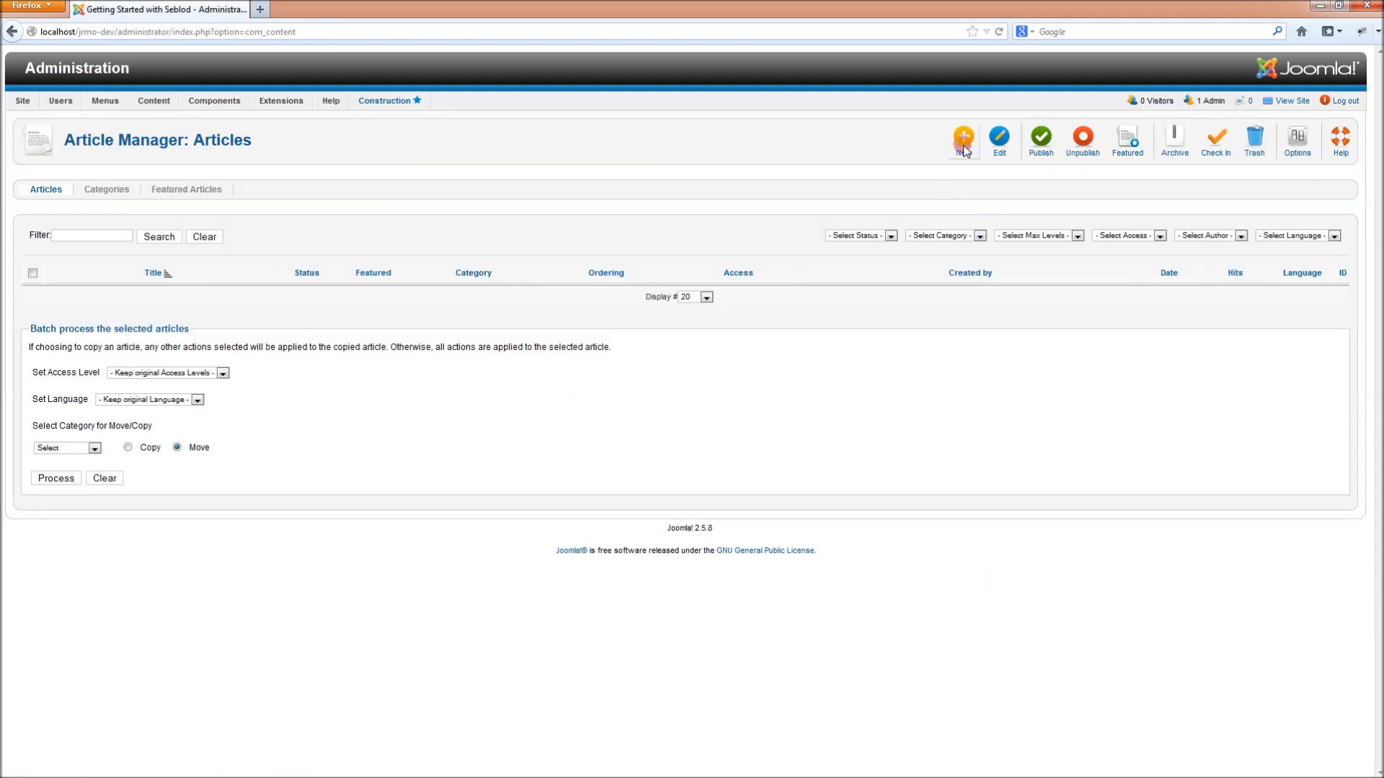
pyautogui.click(964, 147)
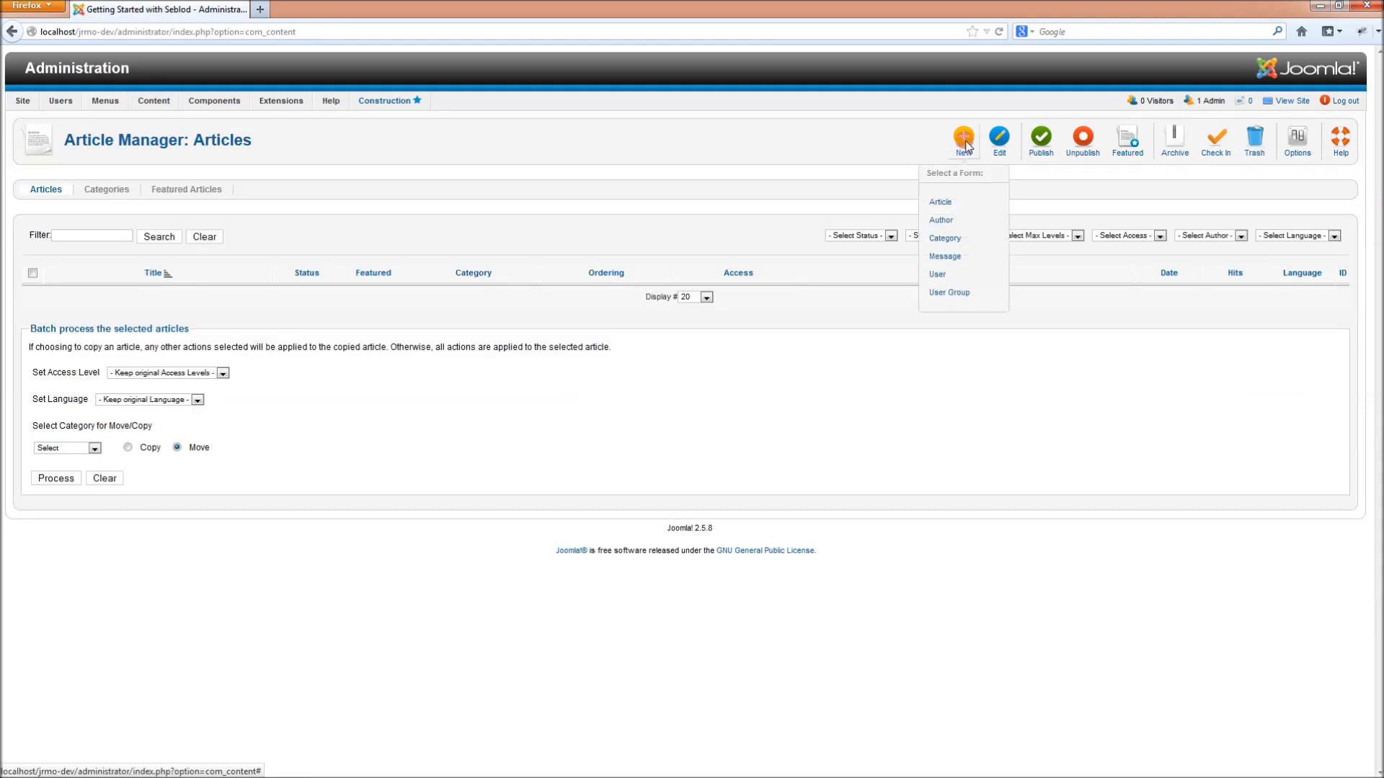
pyautogui.click(944, 221)
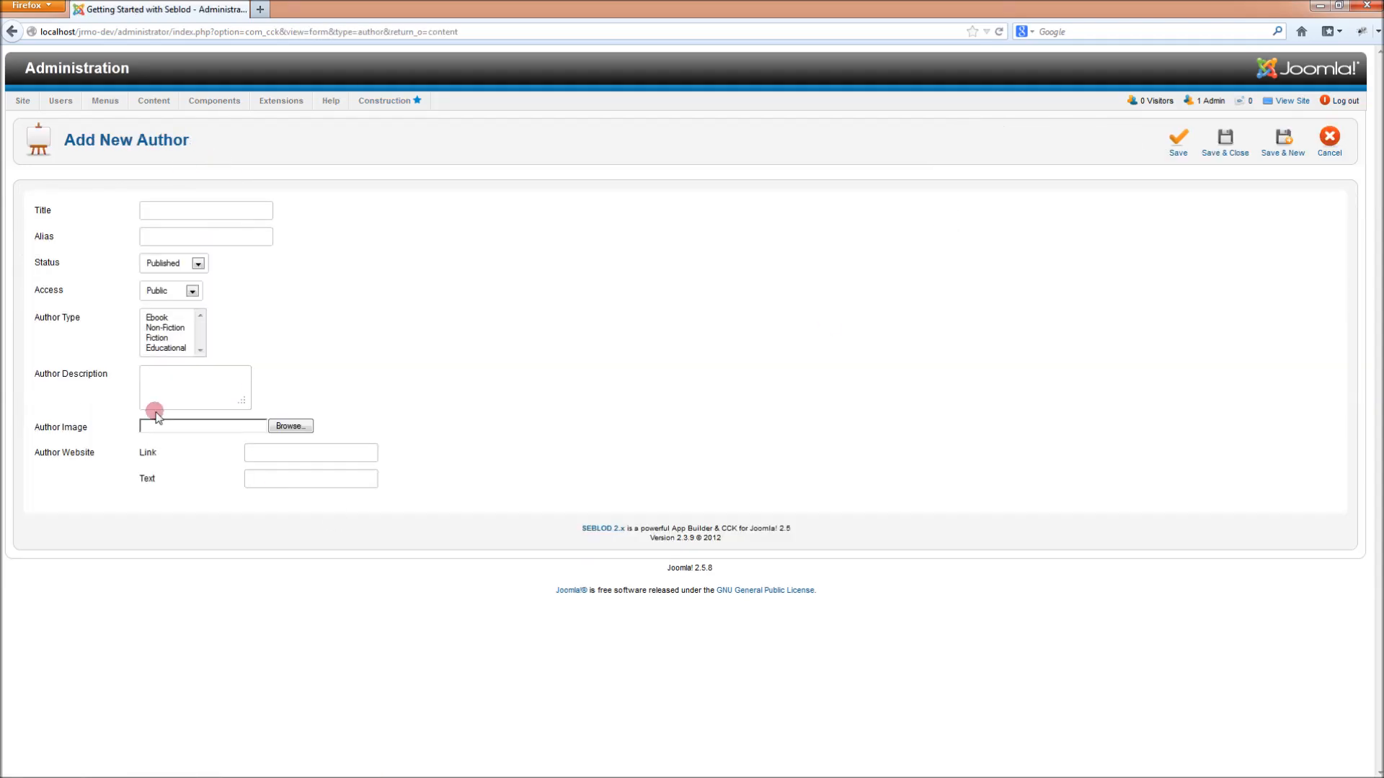
pyautogui.click(167, 210)
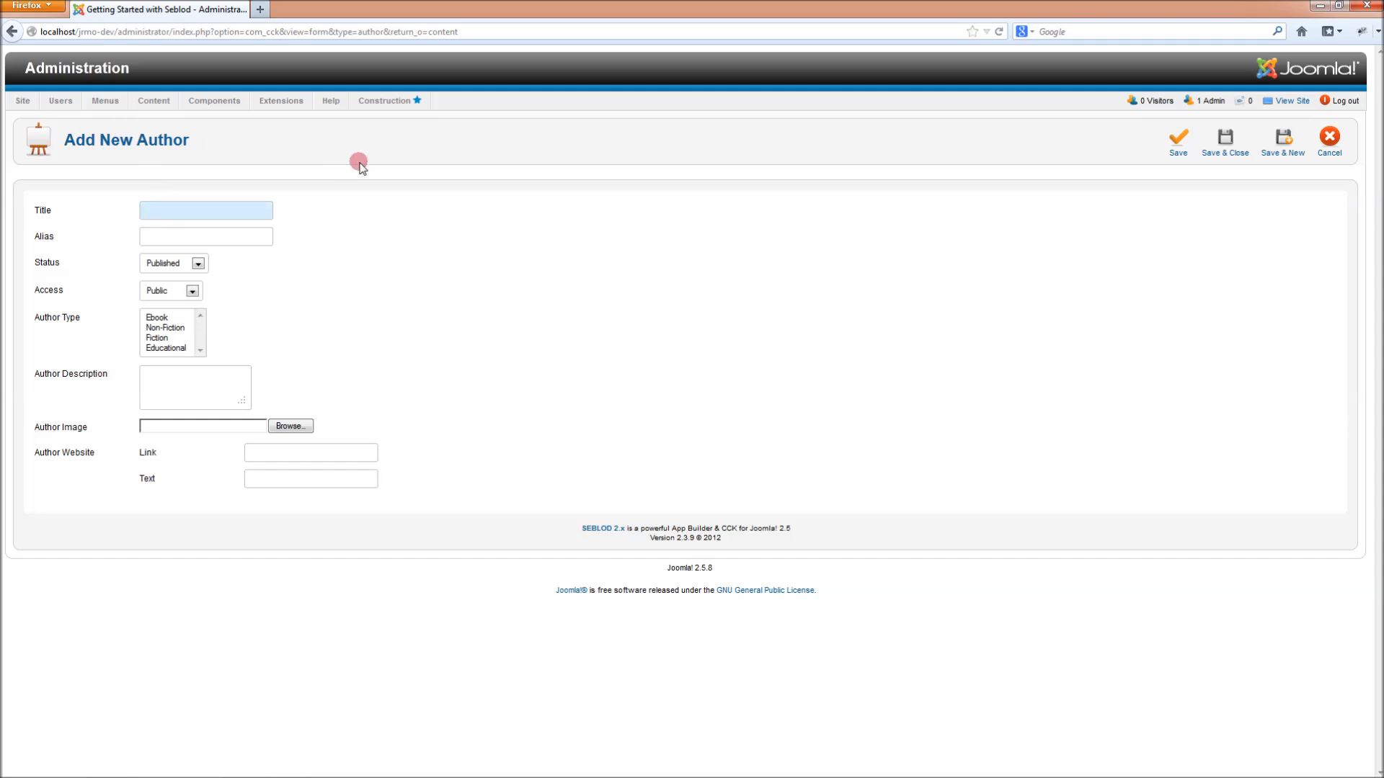
pyautogui.press('Tab')
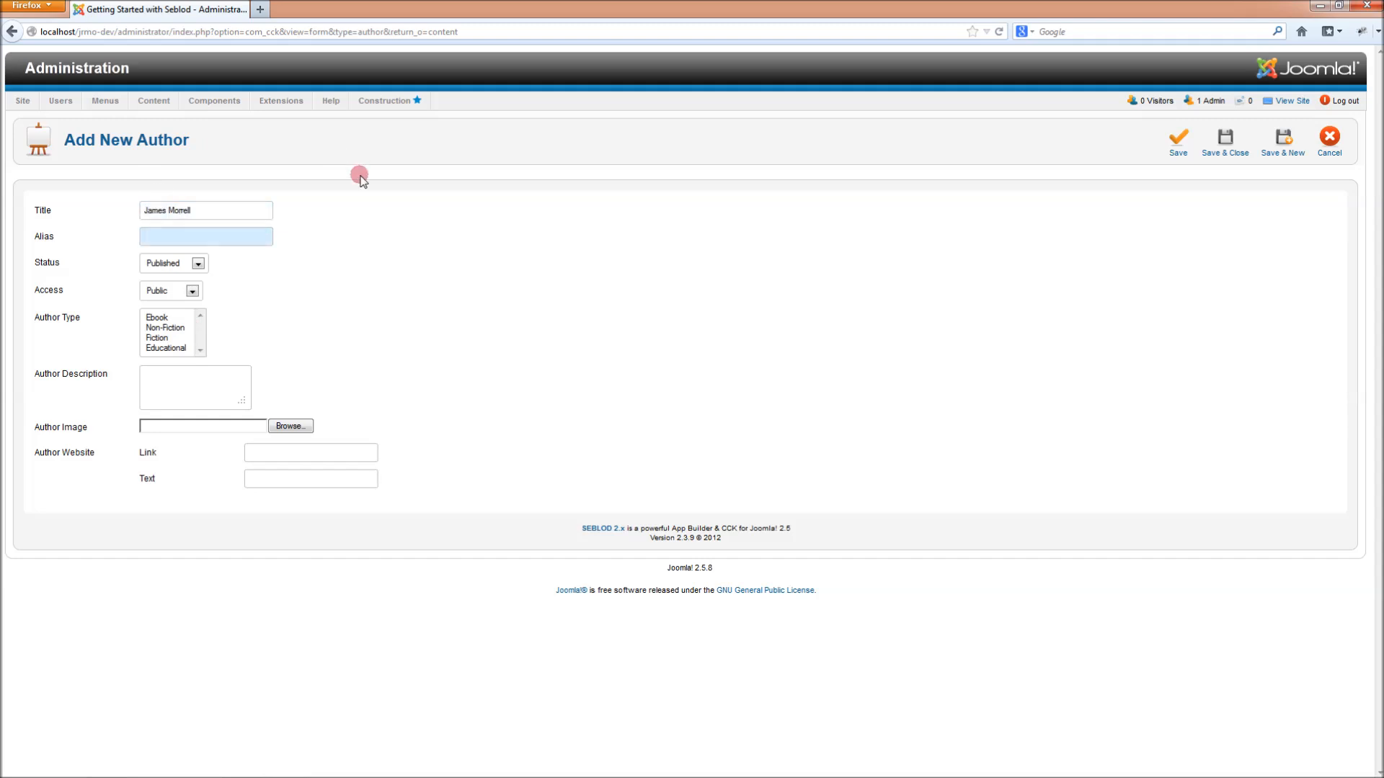
# - Mark the author types Ebook and Educational and enter 'Dummy text.' as the description
pyautogui.click(165, 318)
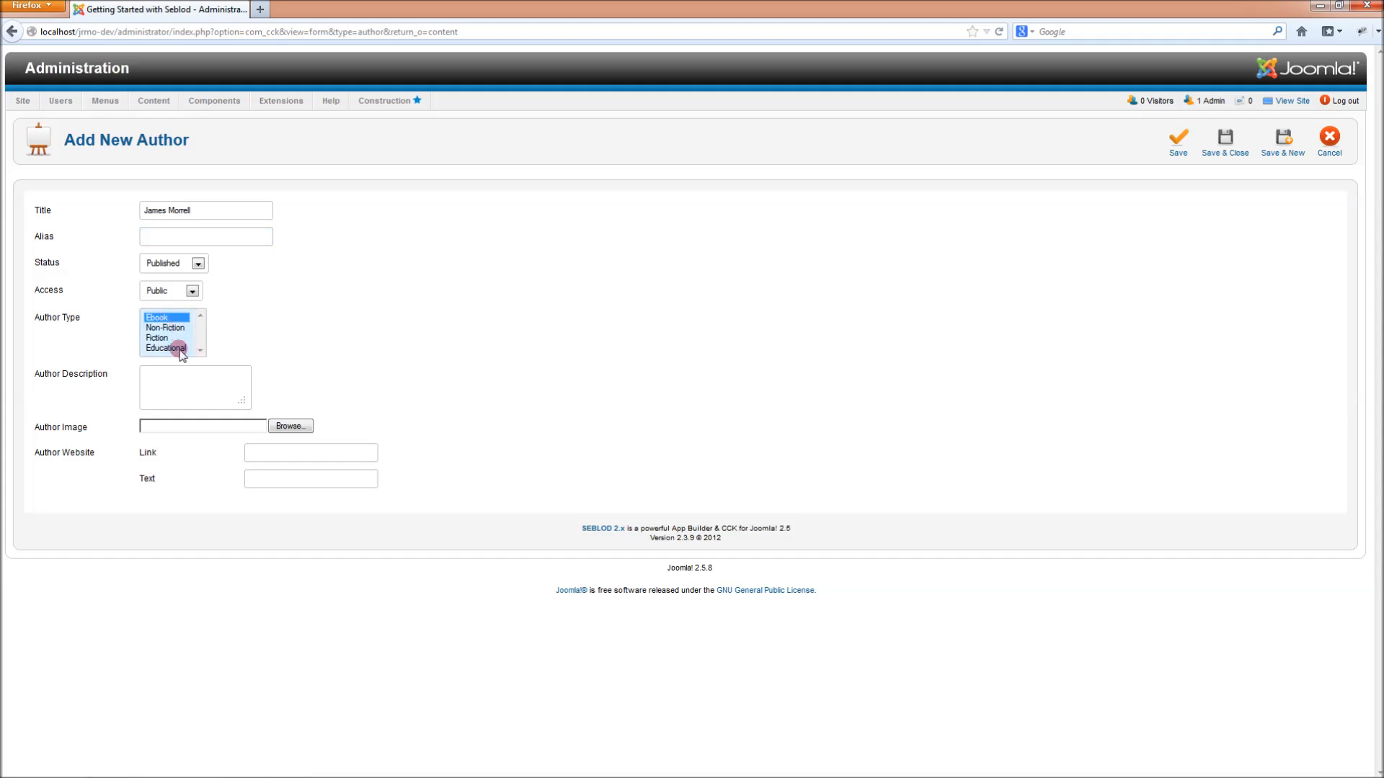
pyautogui.keyDown('ctrl'); pyautogui.click(189, 349); pyautogui.keyUp('ctrl')
pyautogui.click(204, 377)
pyautogui.write('Dummy text.')
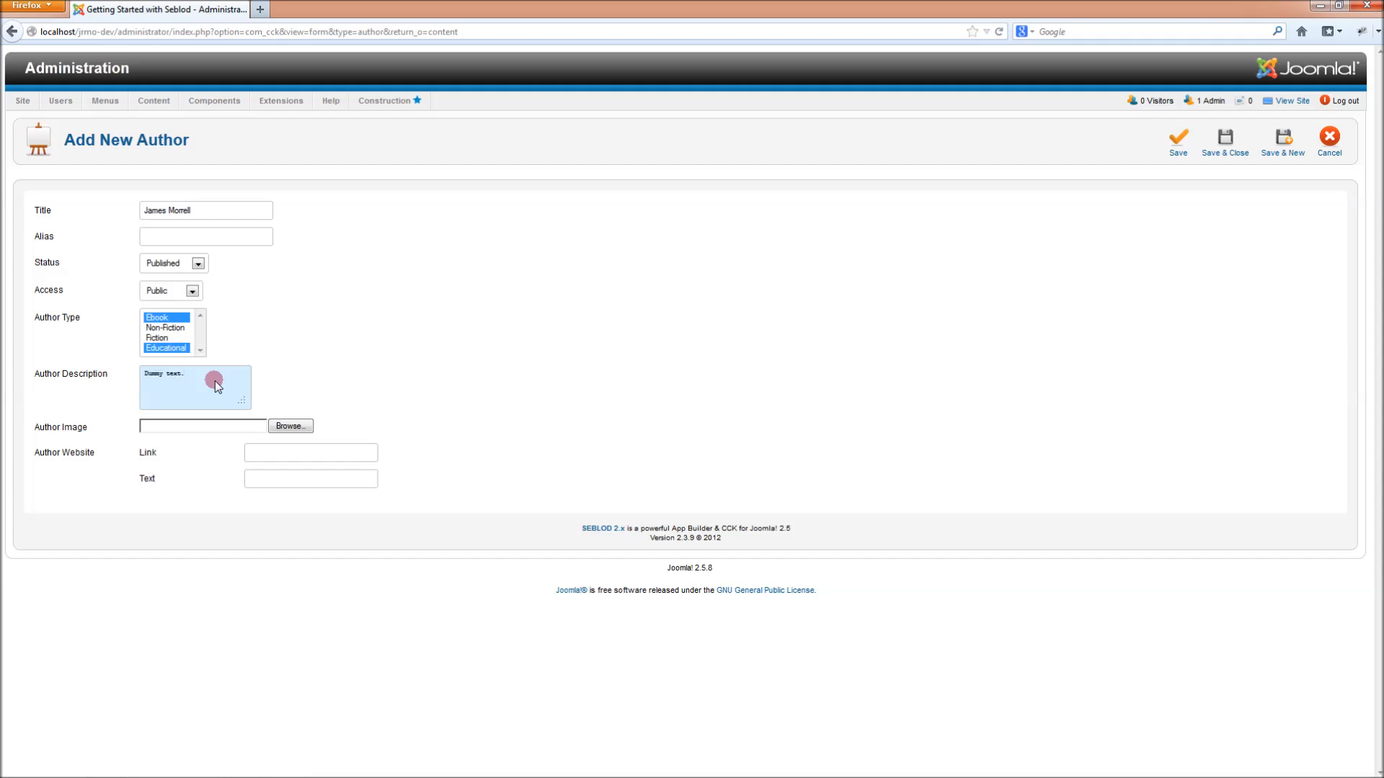
# - Attach the author's photo, fill in the website link and text, then save and close
pyautogui.click(291, 426)
pyautogui.click(180, 173)
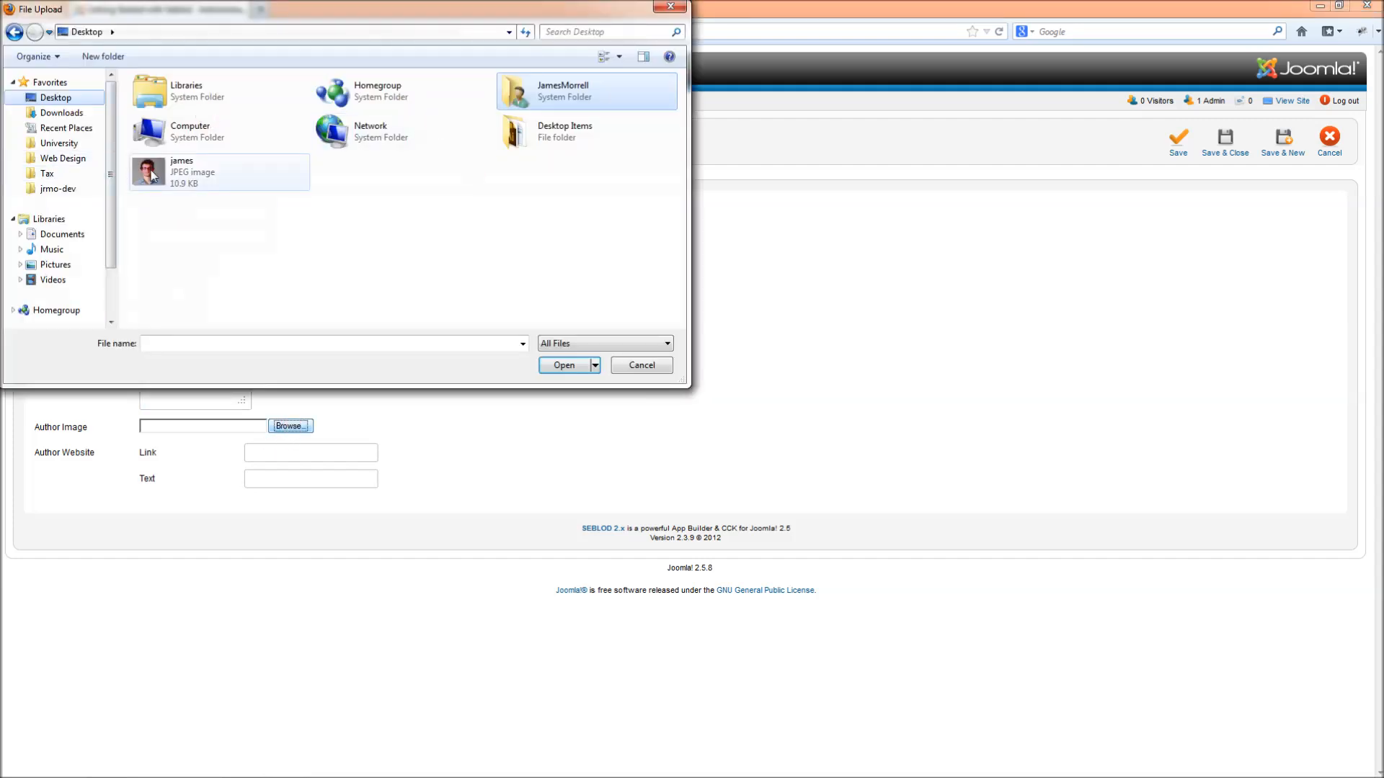
pyautogui.click(567, 454)
pyautogui.click(288, 452)
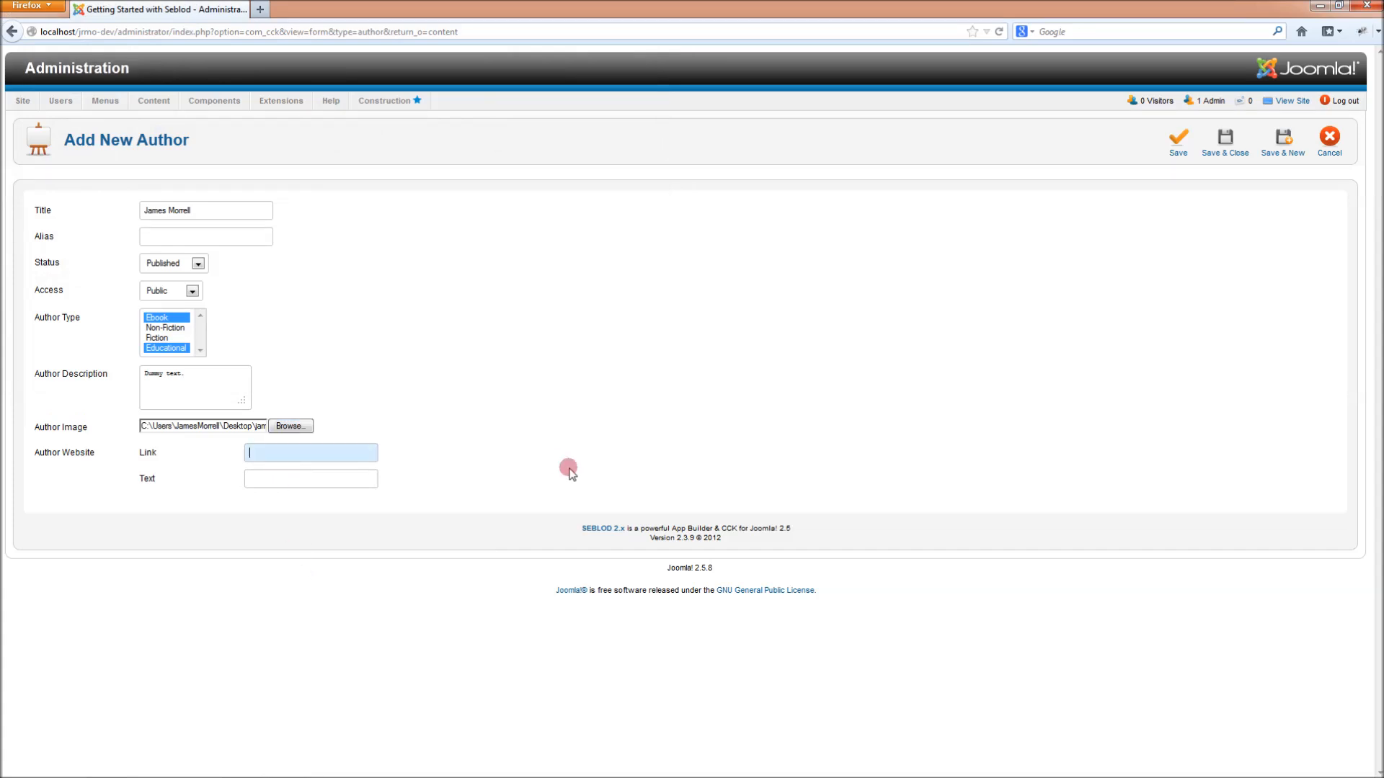
pyautogui.write('www.')
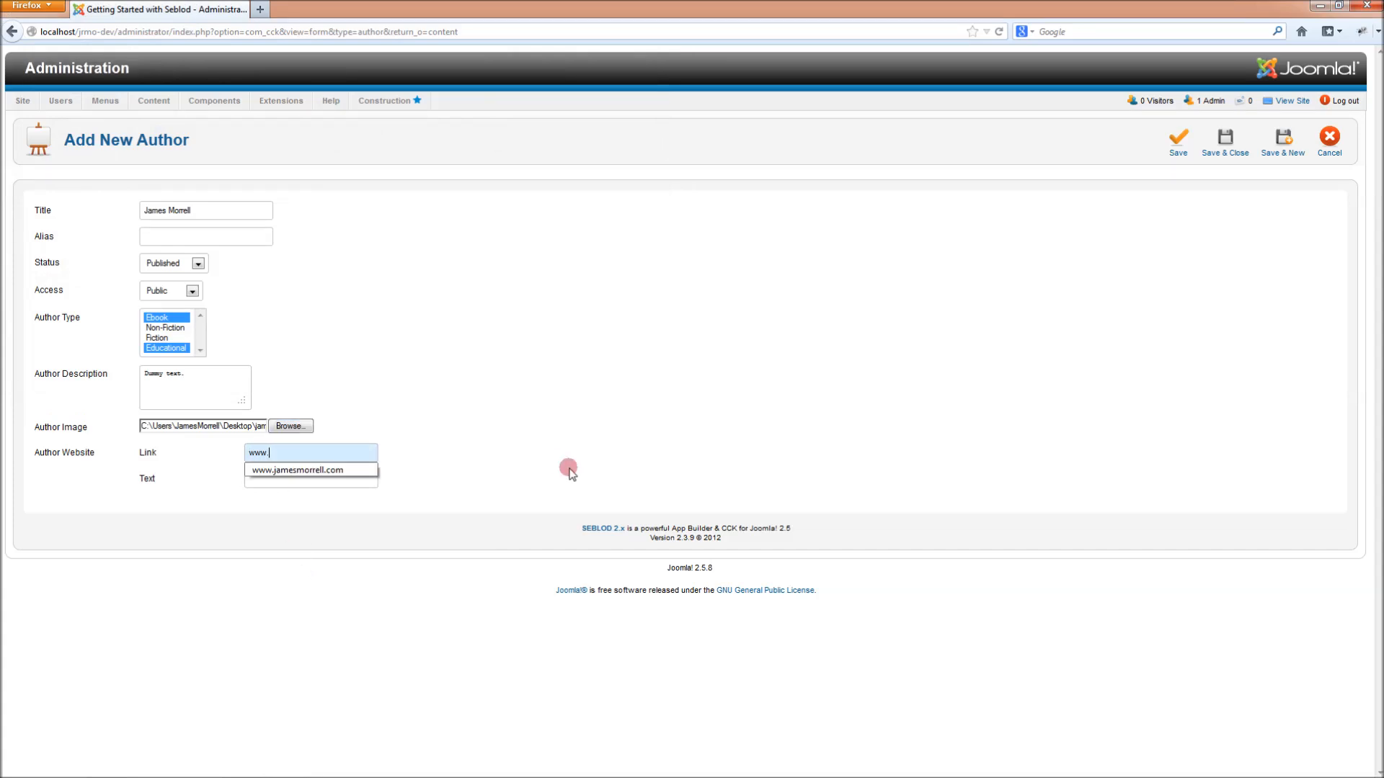
pyautogui.press('Down')
pyautogui.press('Return')
pyautogui.click(339, 479)
pyautogui.write('ww')
pyautogui.click(343, 496)
pyautogui.click(346, 453)
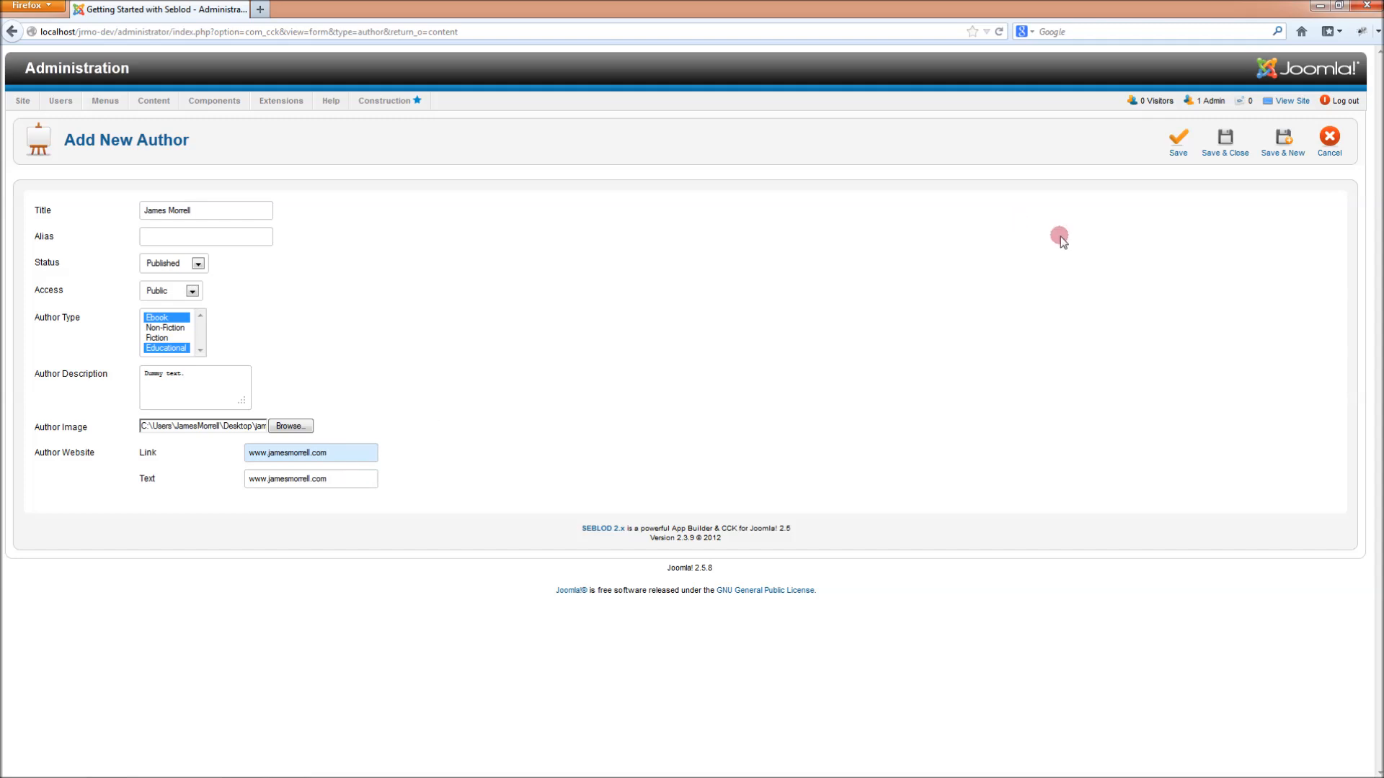
pyautogui.click(1228, 154)
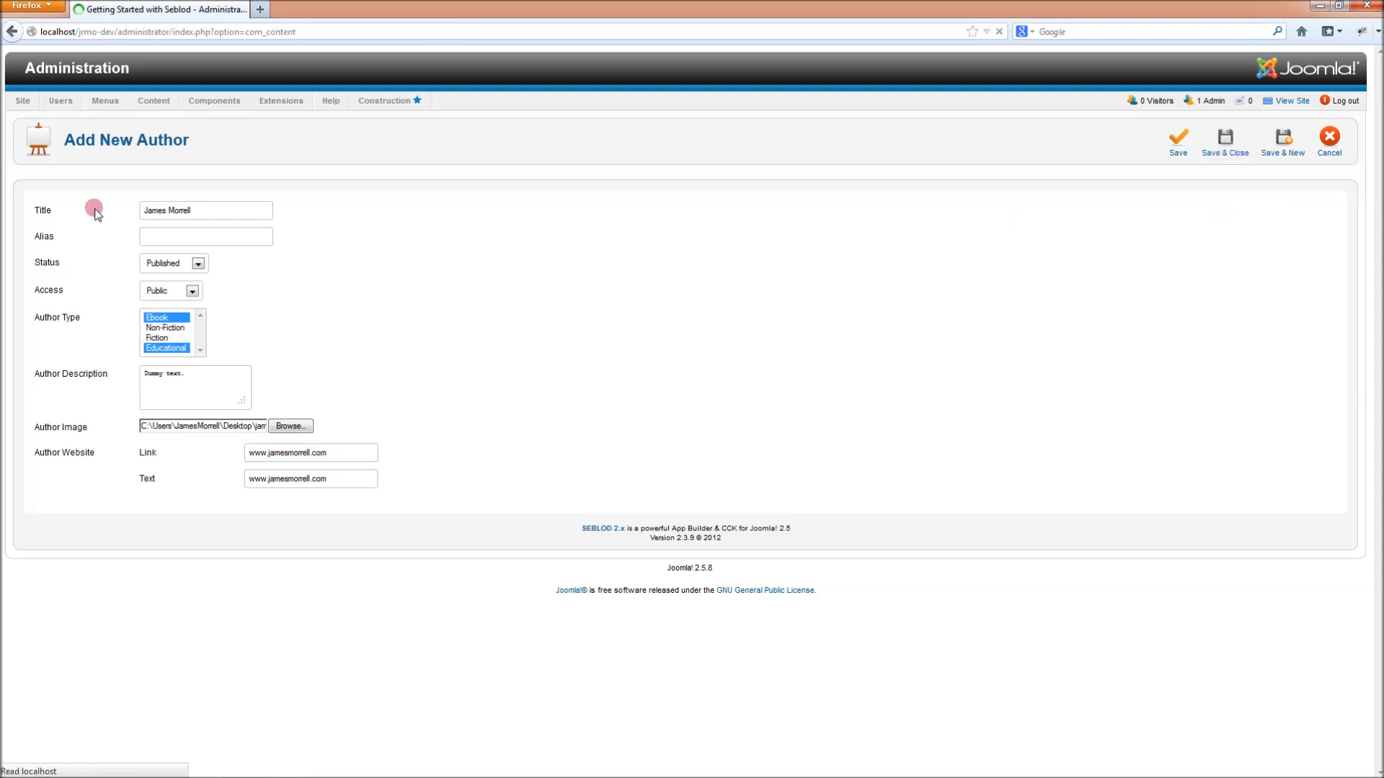
# - Create a Main Menu item of type Single Article linked to the author item
pyautogui.moveTo(112, 130)
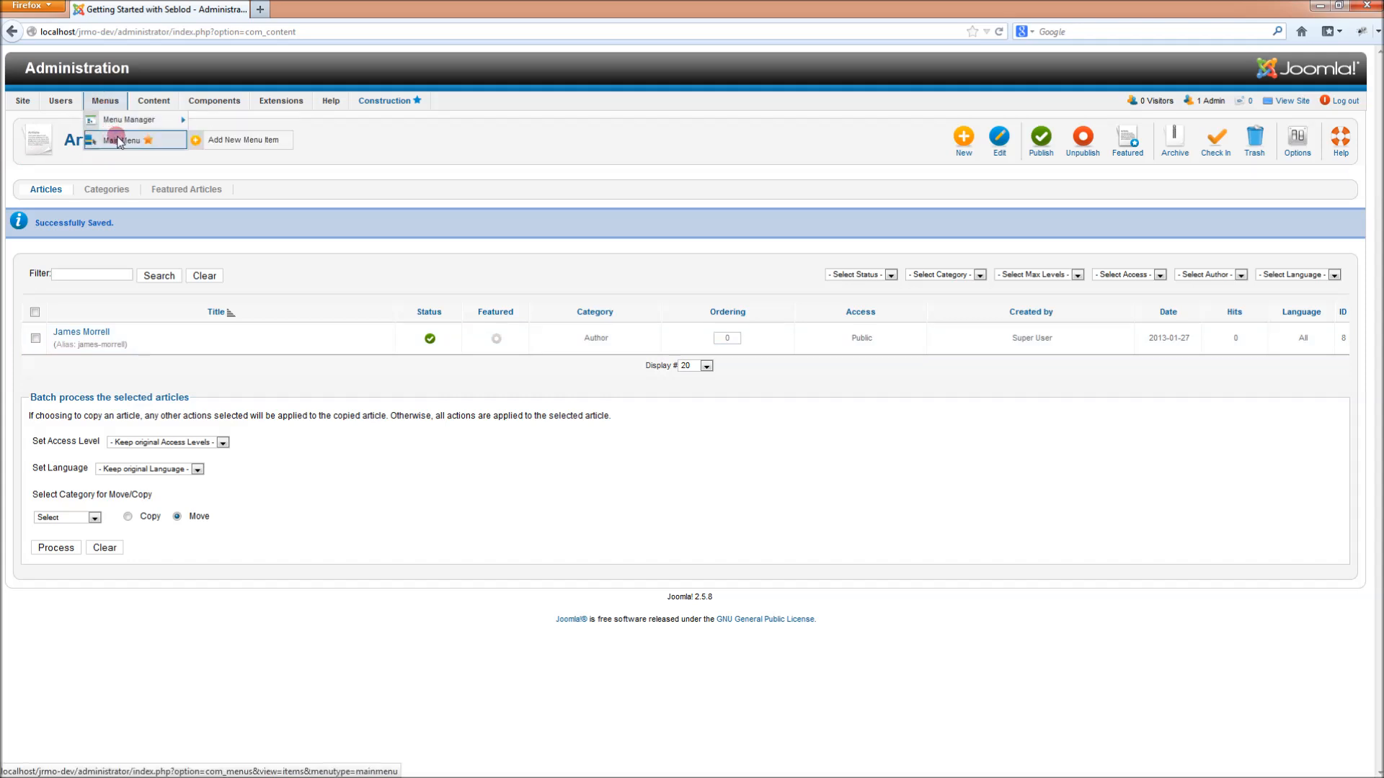
pyautogui.click(235, 138)
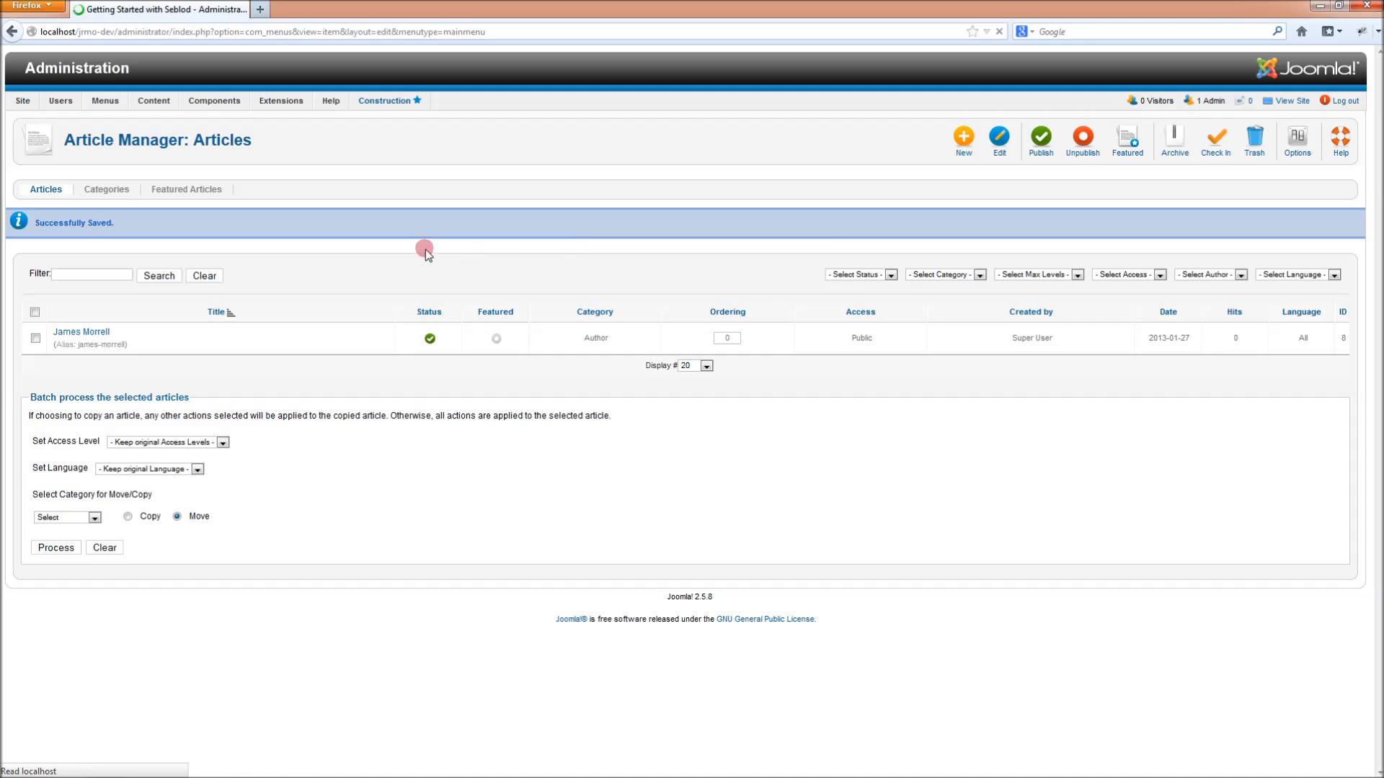
pyautogui.click(318, 220)
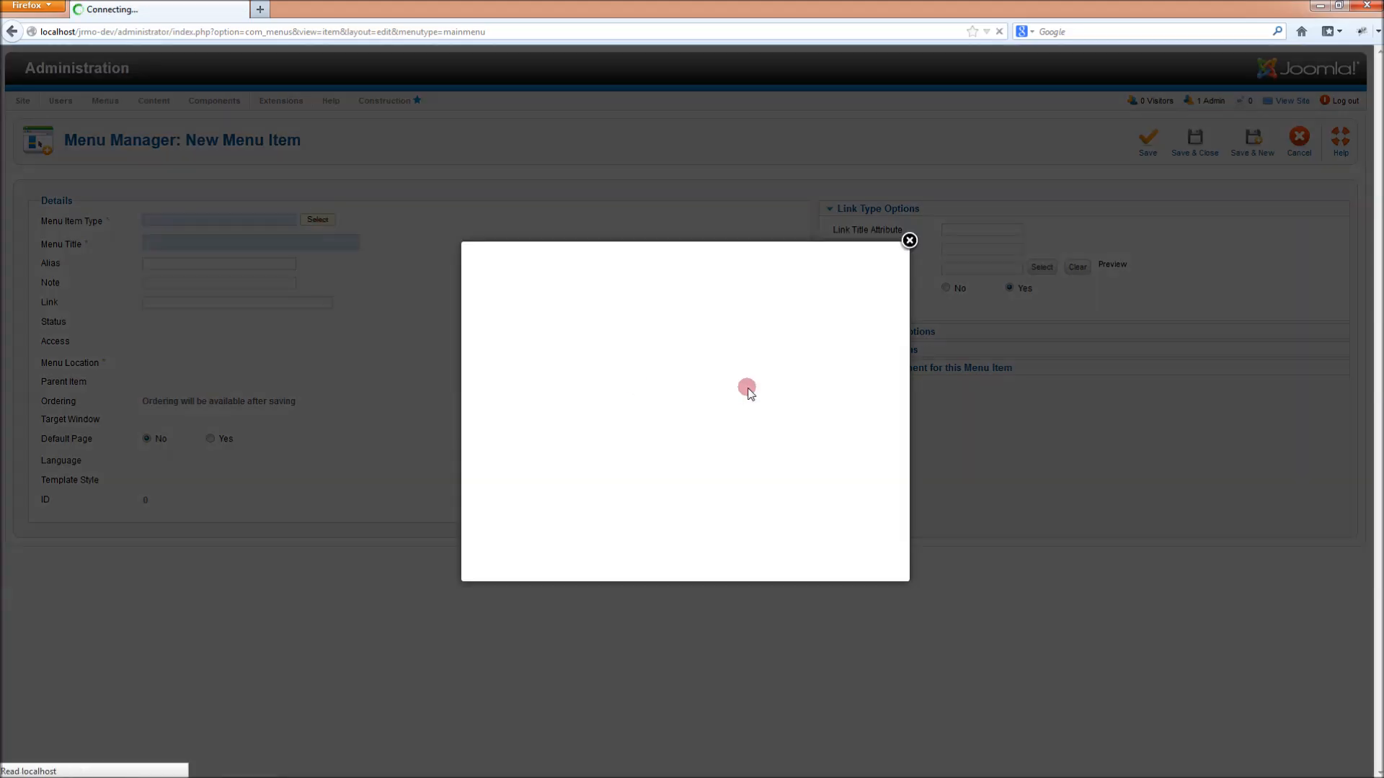
pyautogui.click(516, 376)
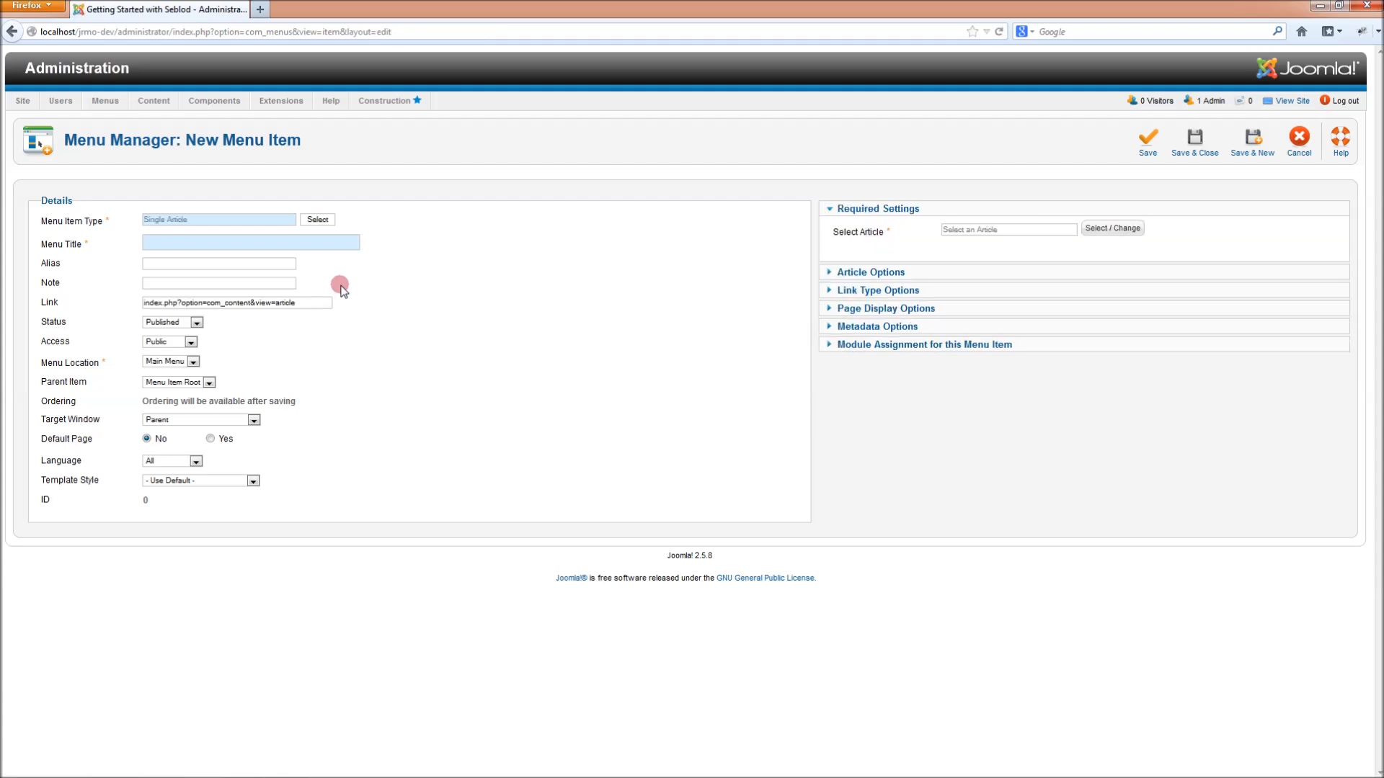
pyautogui.click(1130, 231)
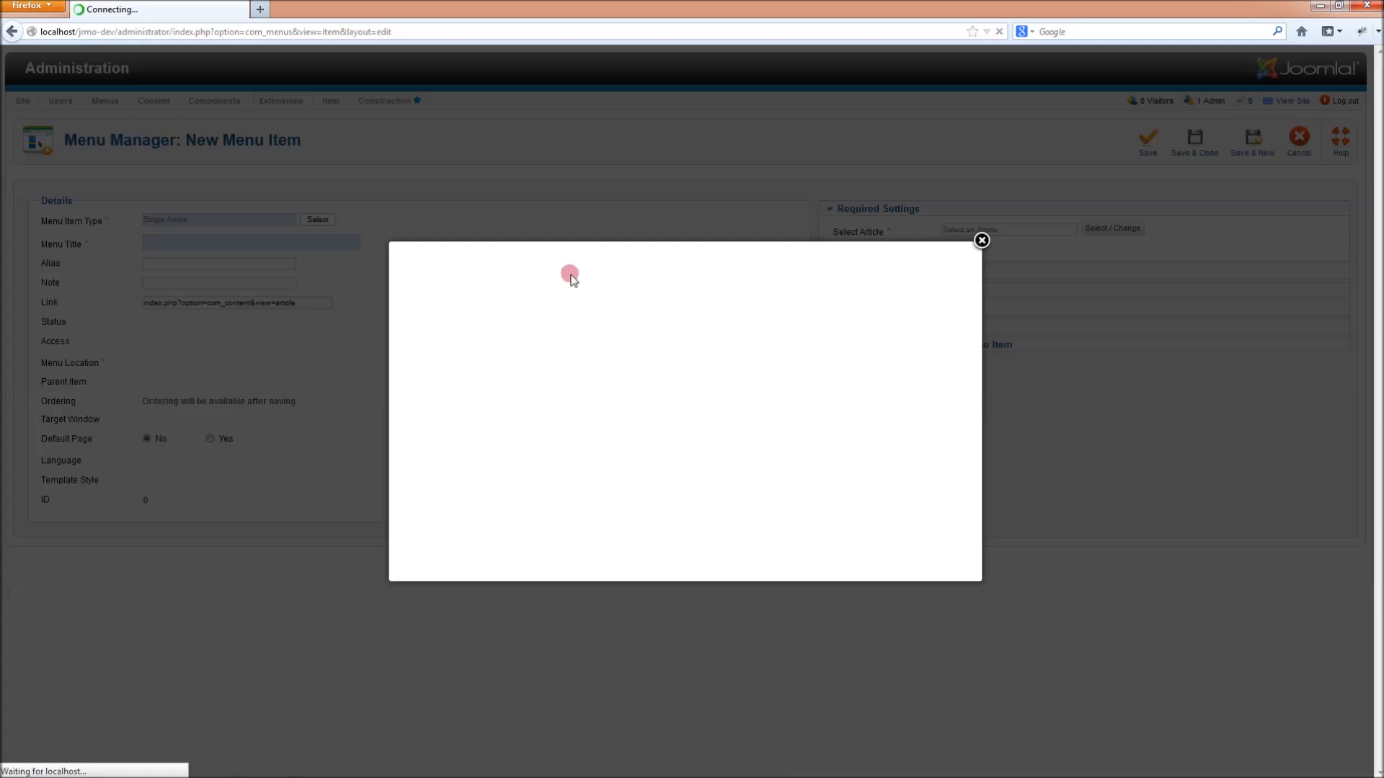
pyautogui.click(441, 331)
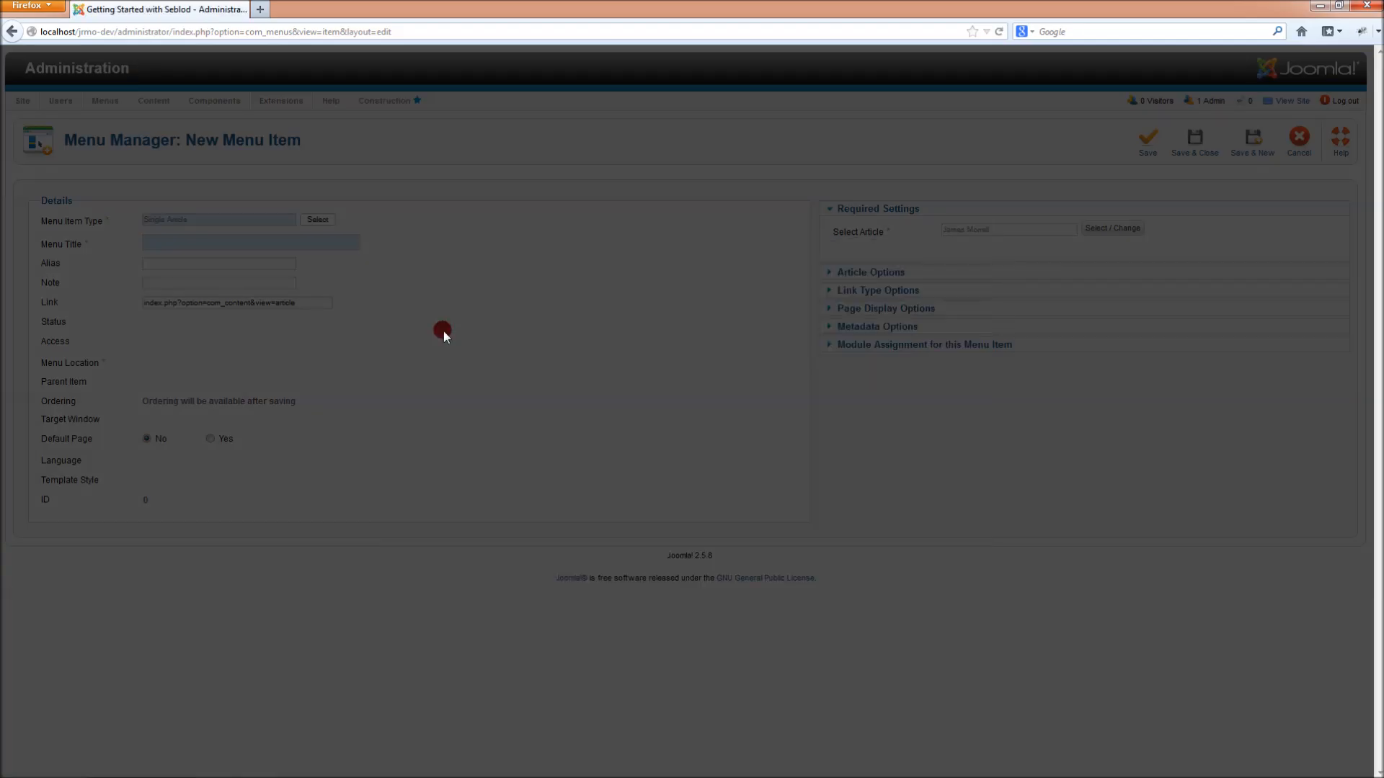
# - Title the menu item with the author's name, save it, and open the author page on the site
pyautogui.write('Ja')
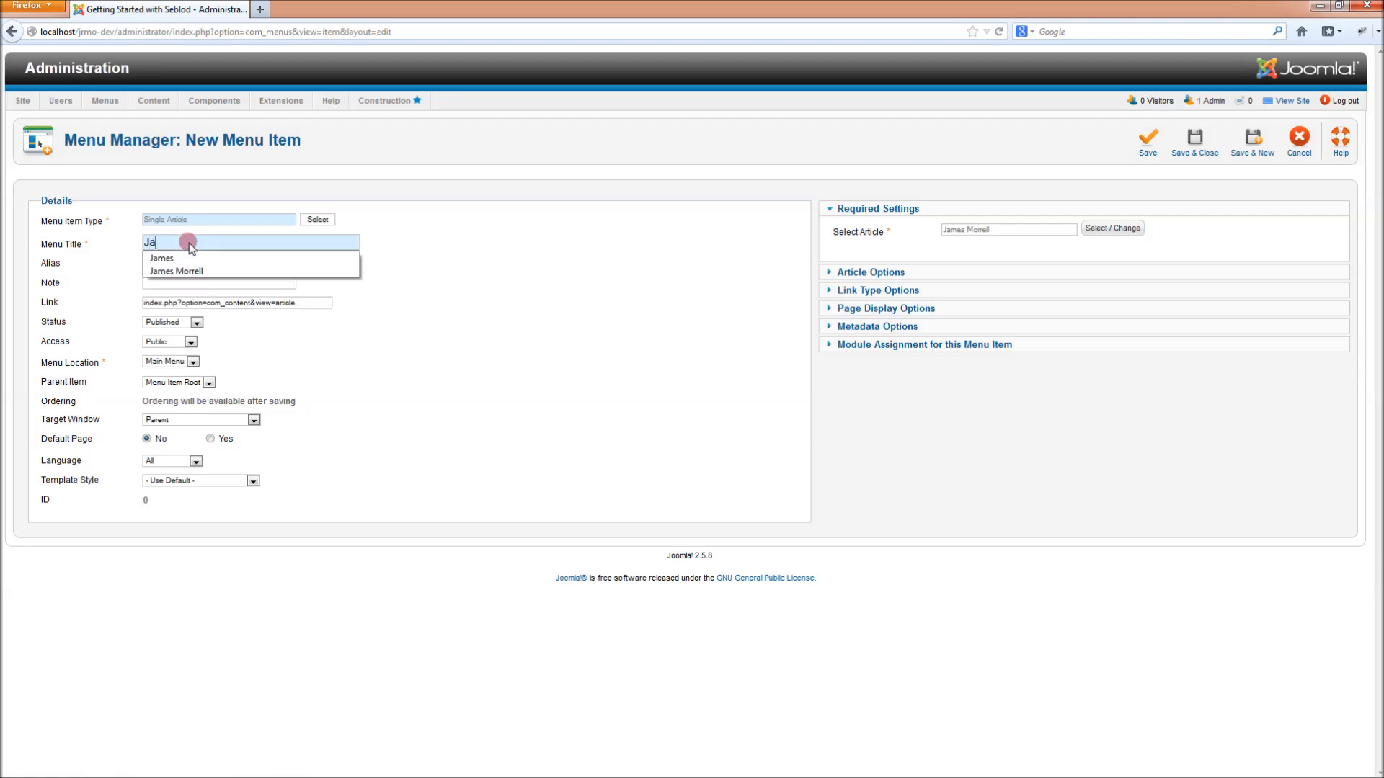
pyautogui.write('mes')
pyautogui.click(1148, 138)
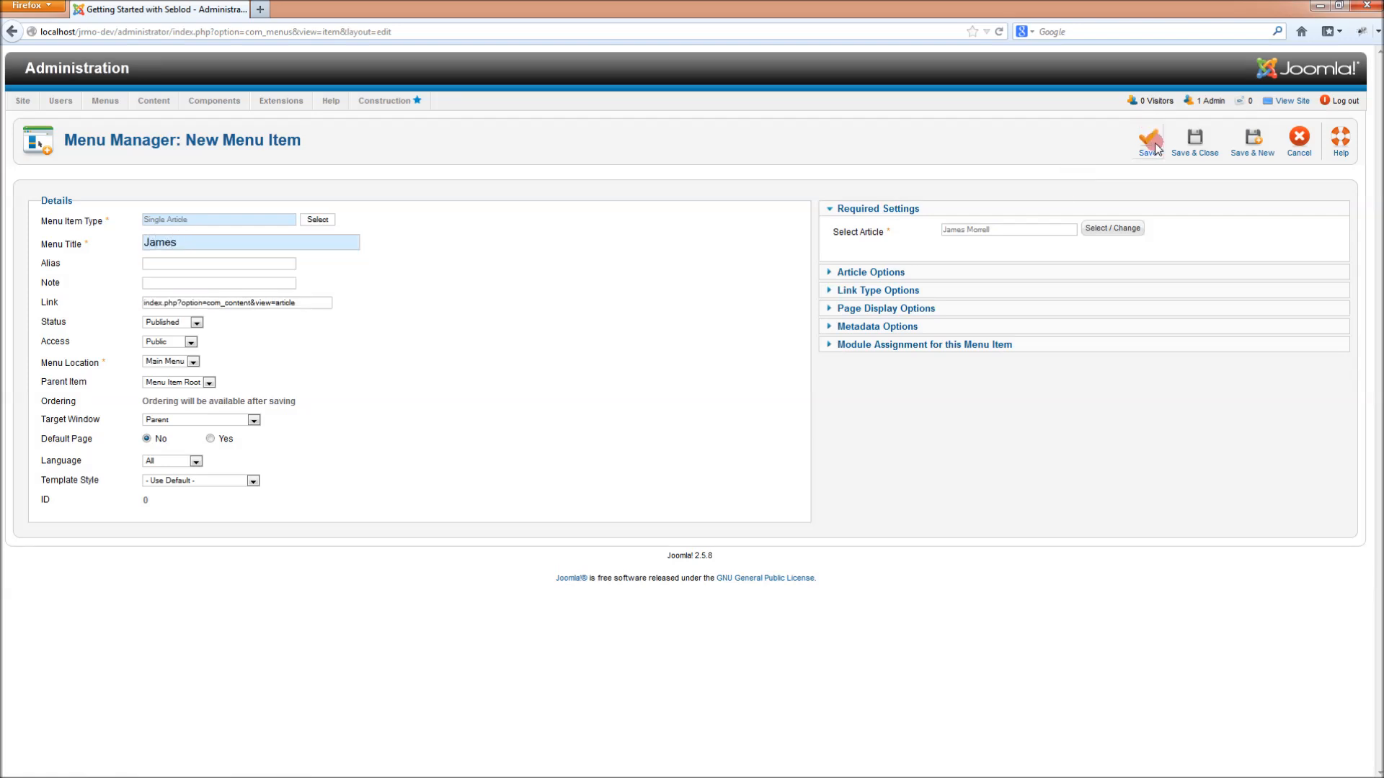
pyautogui.click(1297, 105)
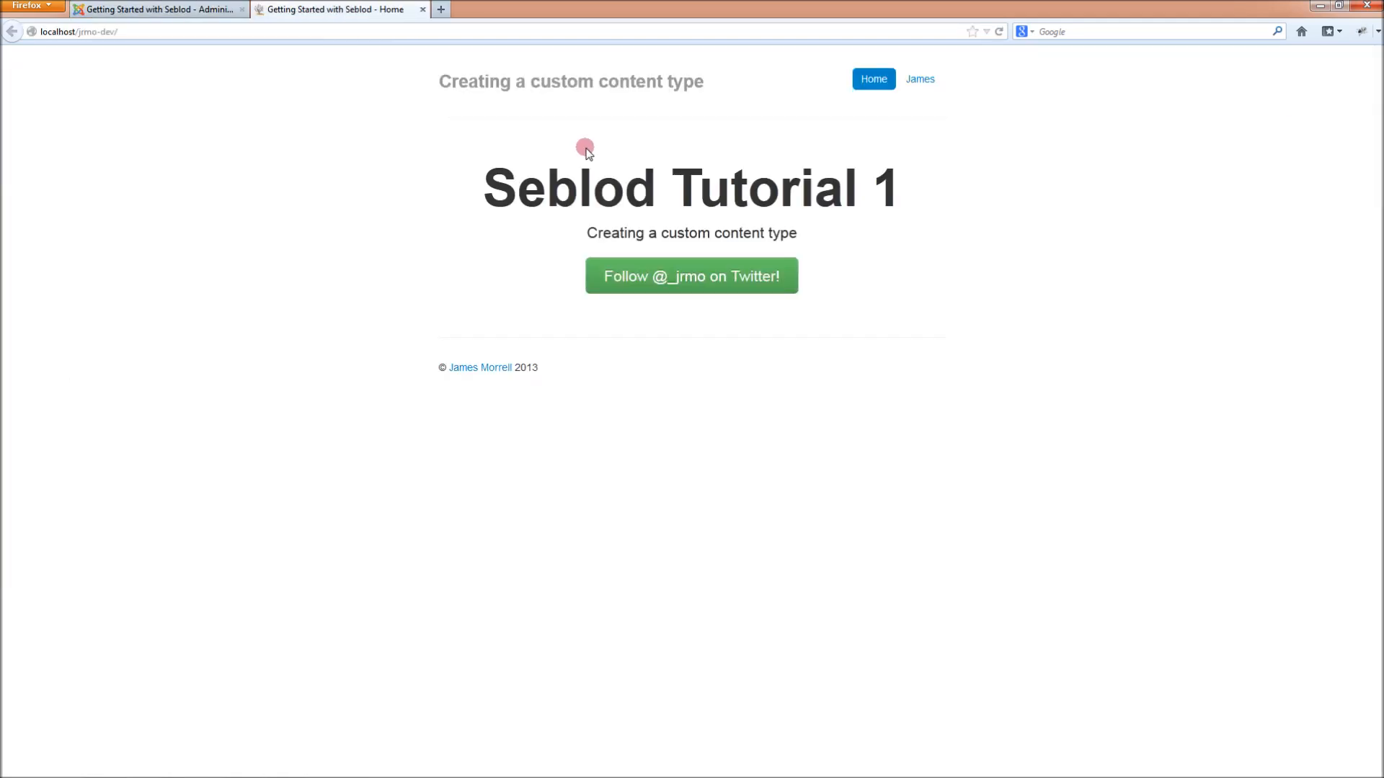
pyautogui.click(925, 82)
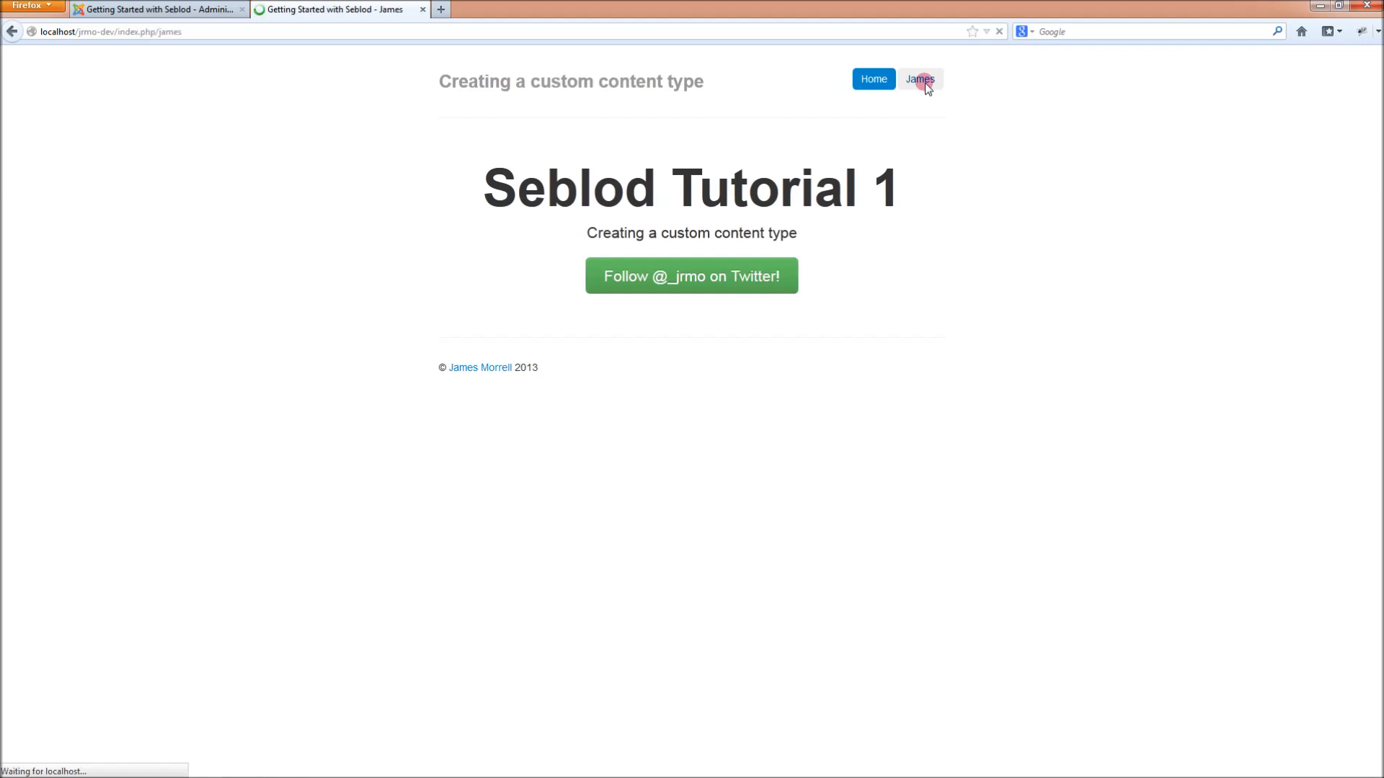